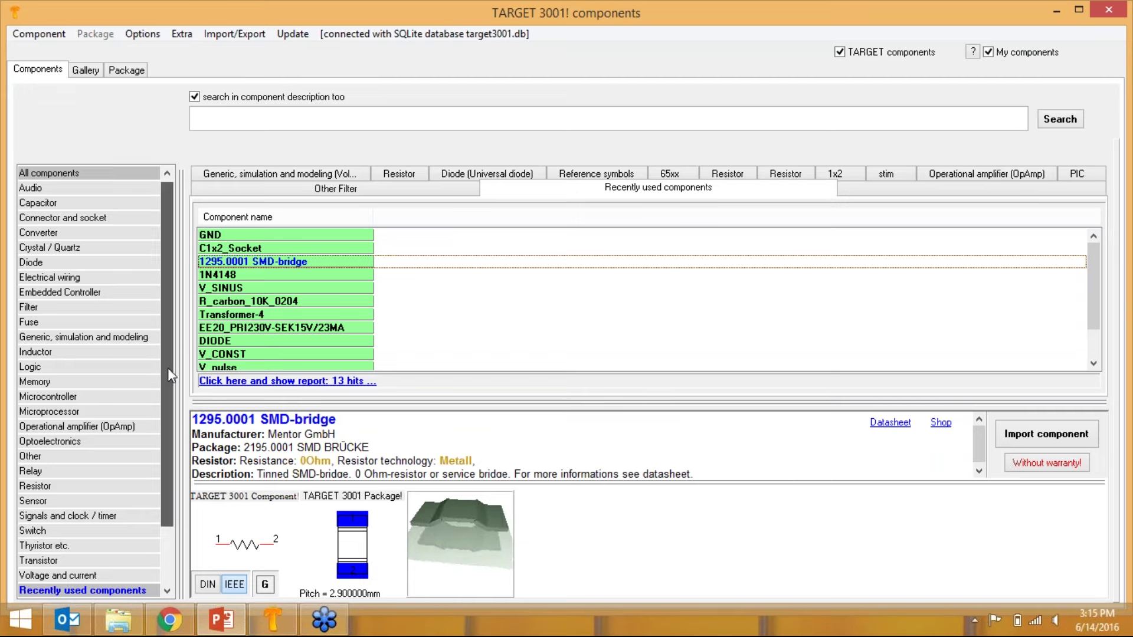
Browse the component library's capacitors and list the Bipolar capacitor category.
scroll(177, 330, down, 2)
scroll(179, 313, up, 2)
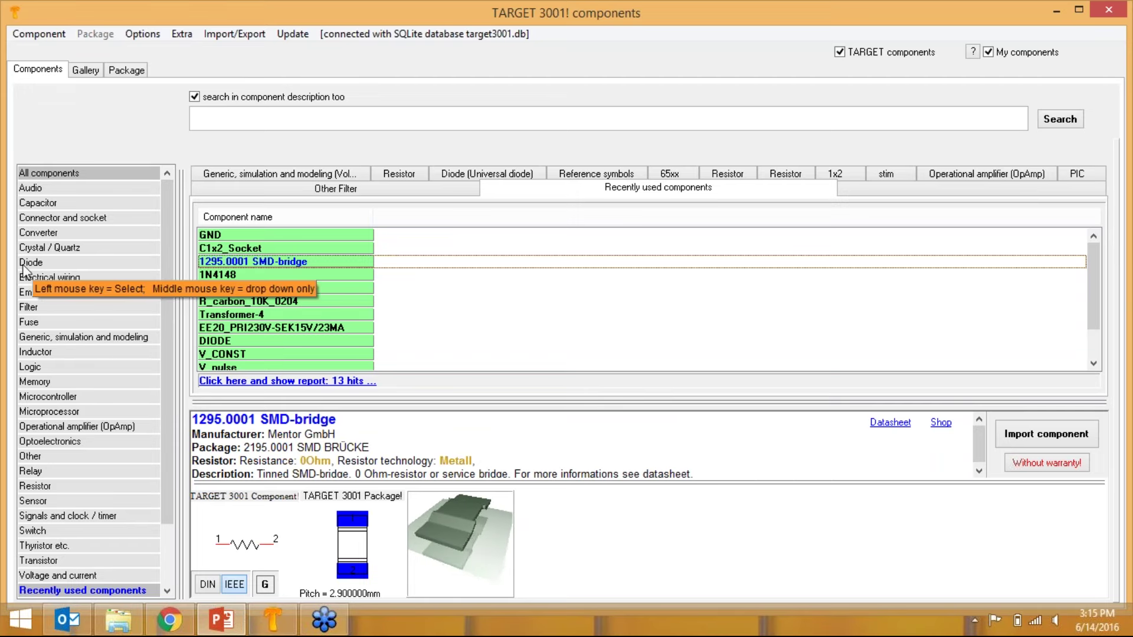
click(31, 202)
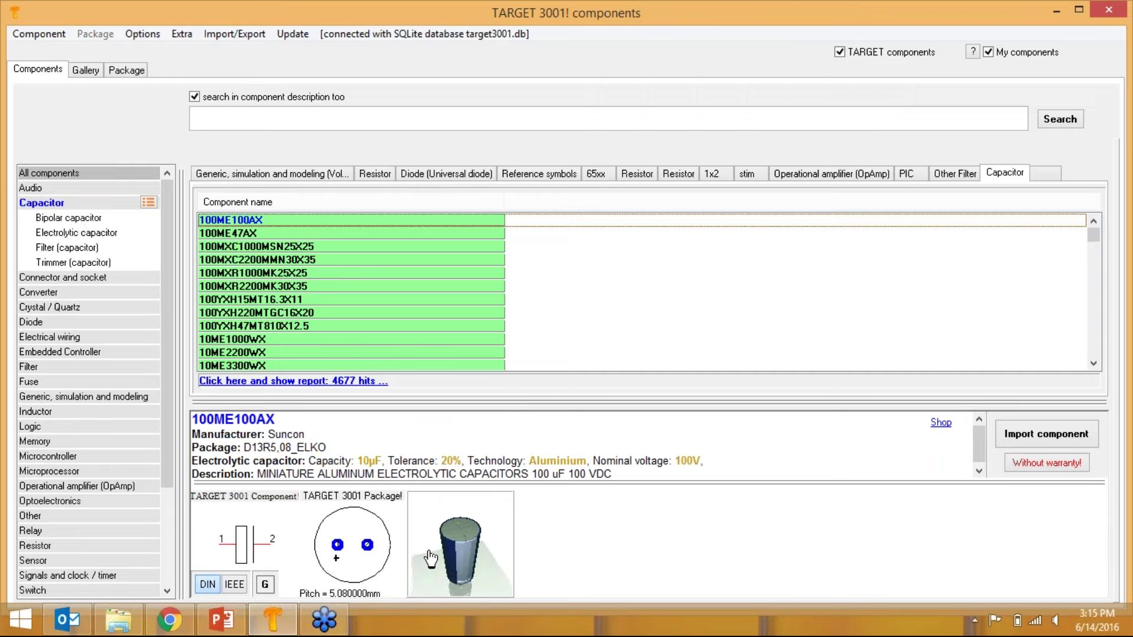
click(69, 218)
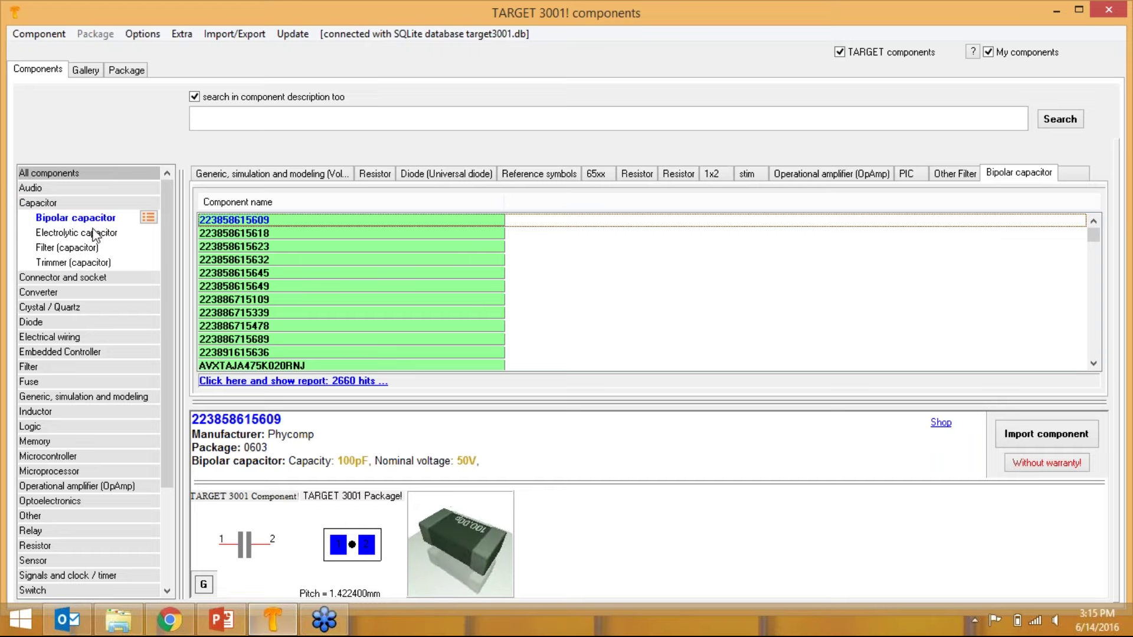
Examine the parametric search options for bipolar capacitors and close them without searching.
click(148, 218)
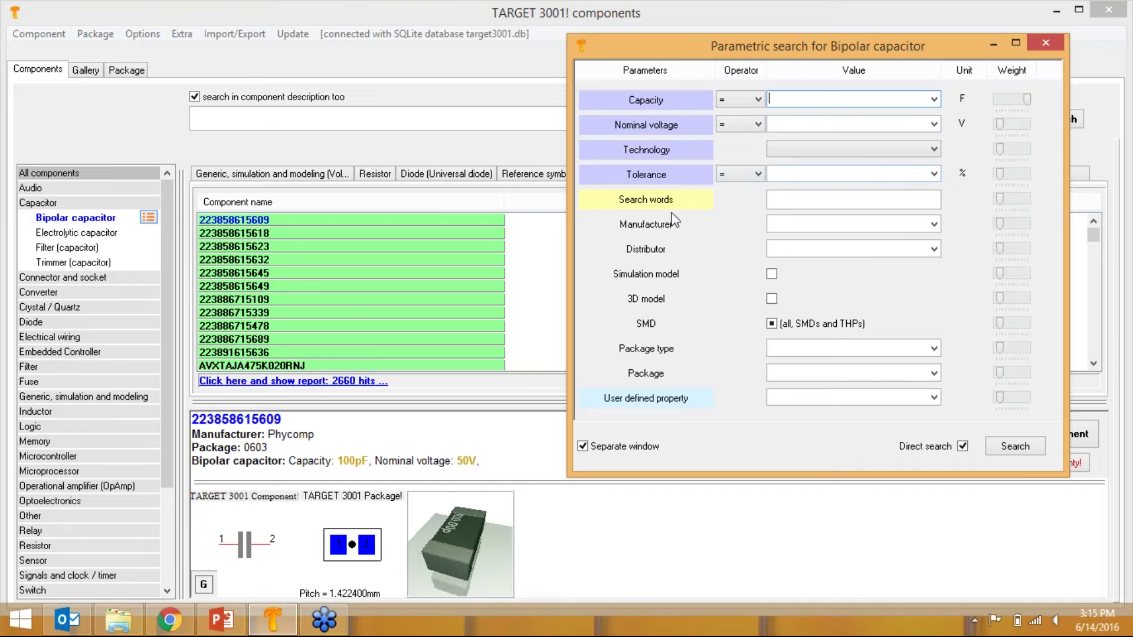
click(814, 203)
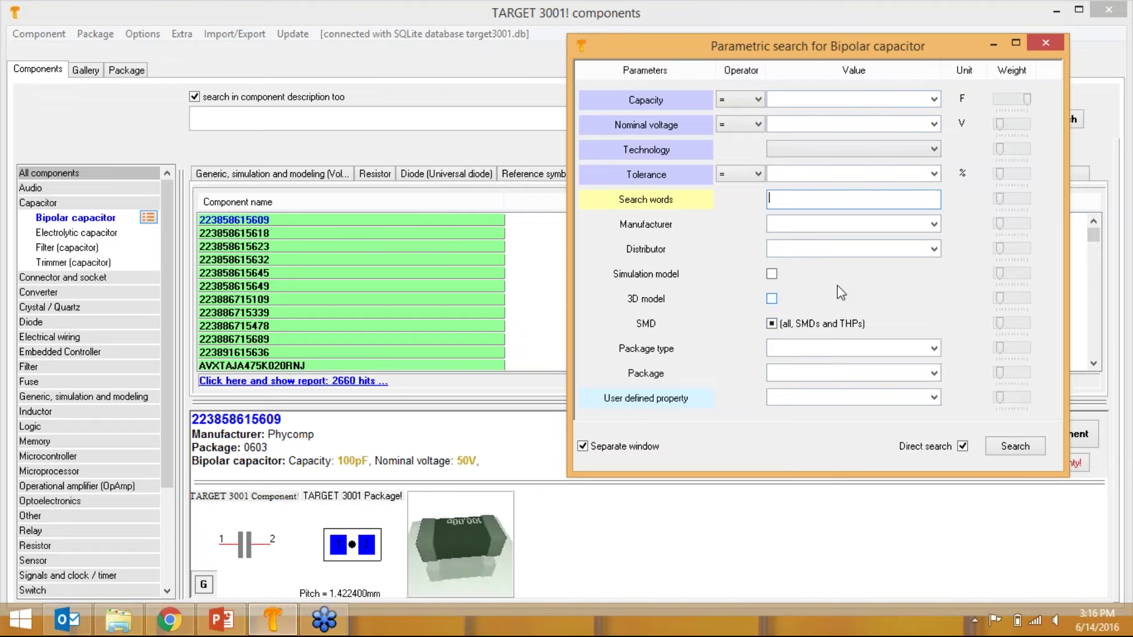
click(1044, 43)
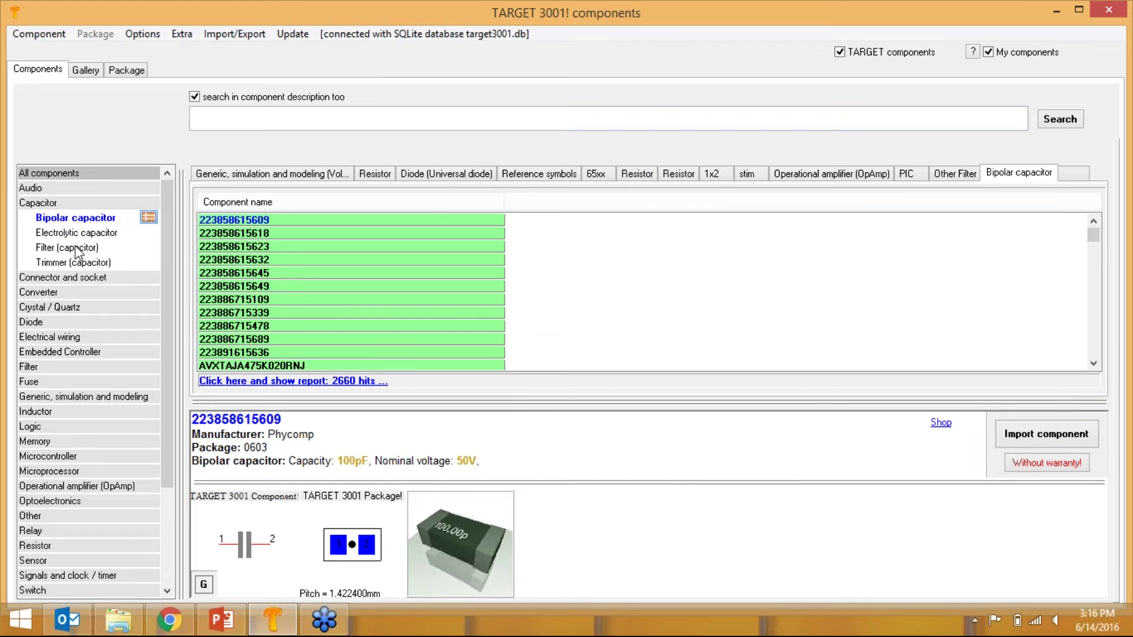
click(235, 233)
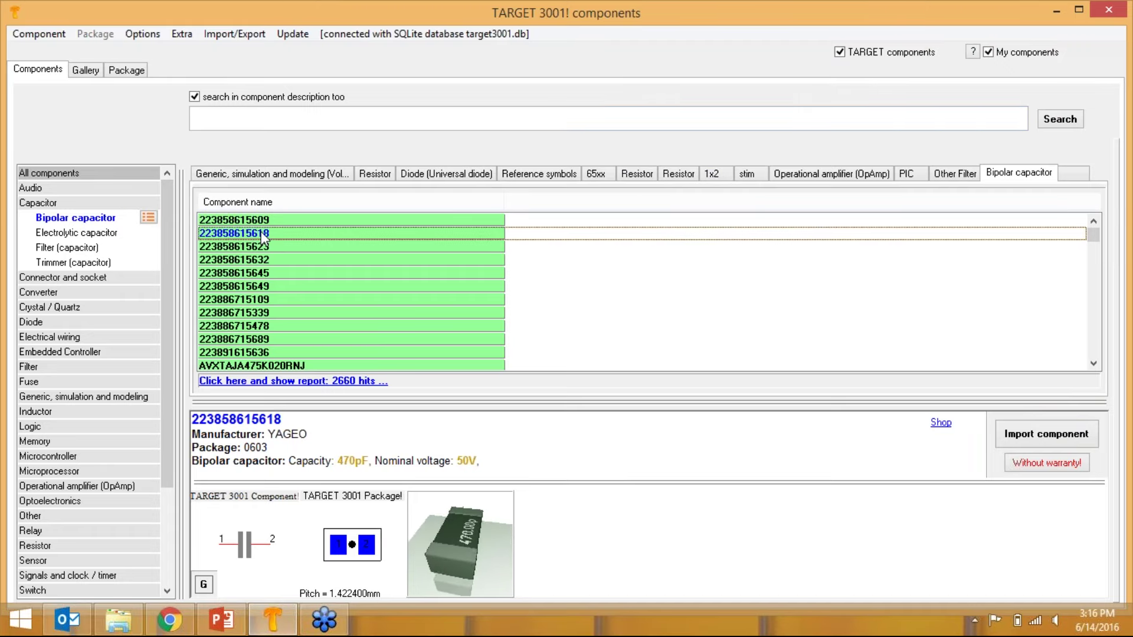
click(1047, 438)
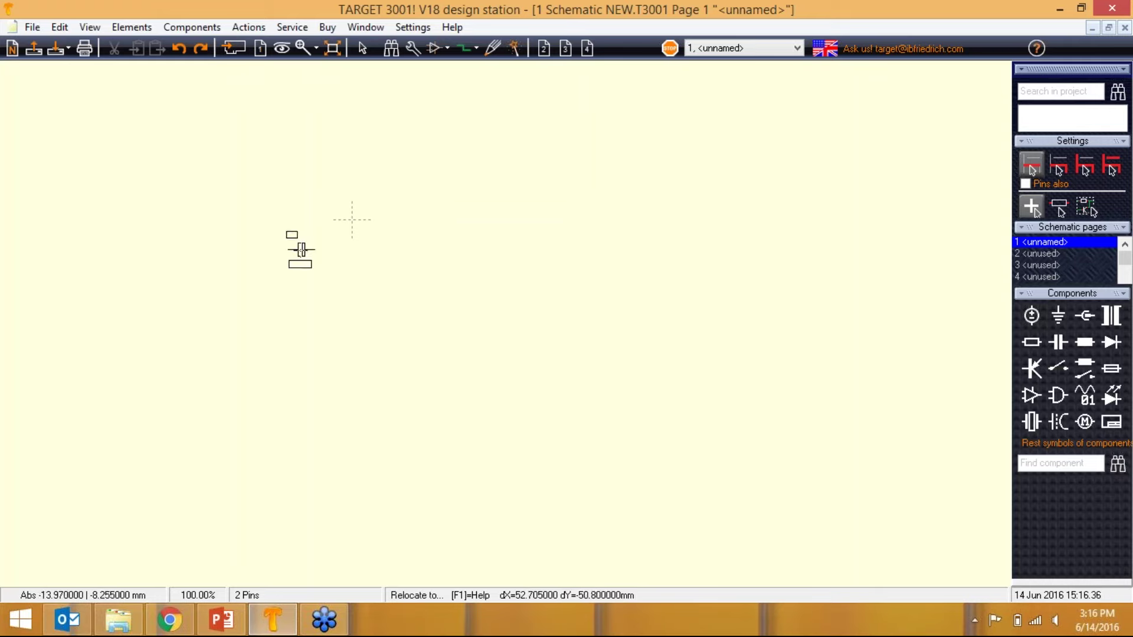
click(286, 232)
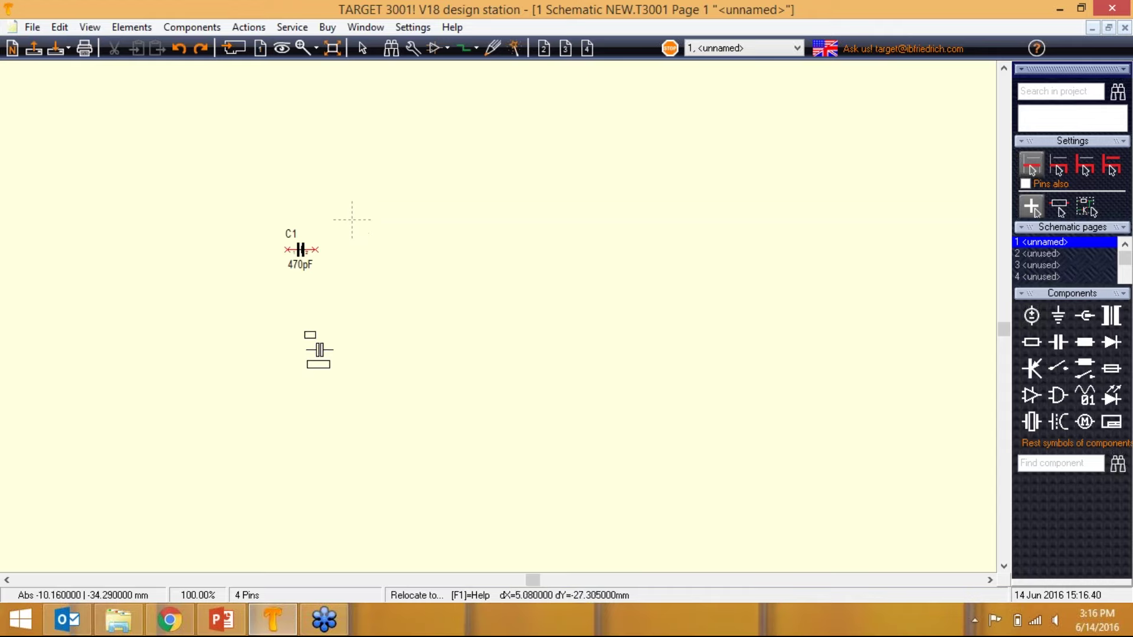
click(273, 315)
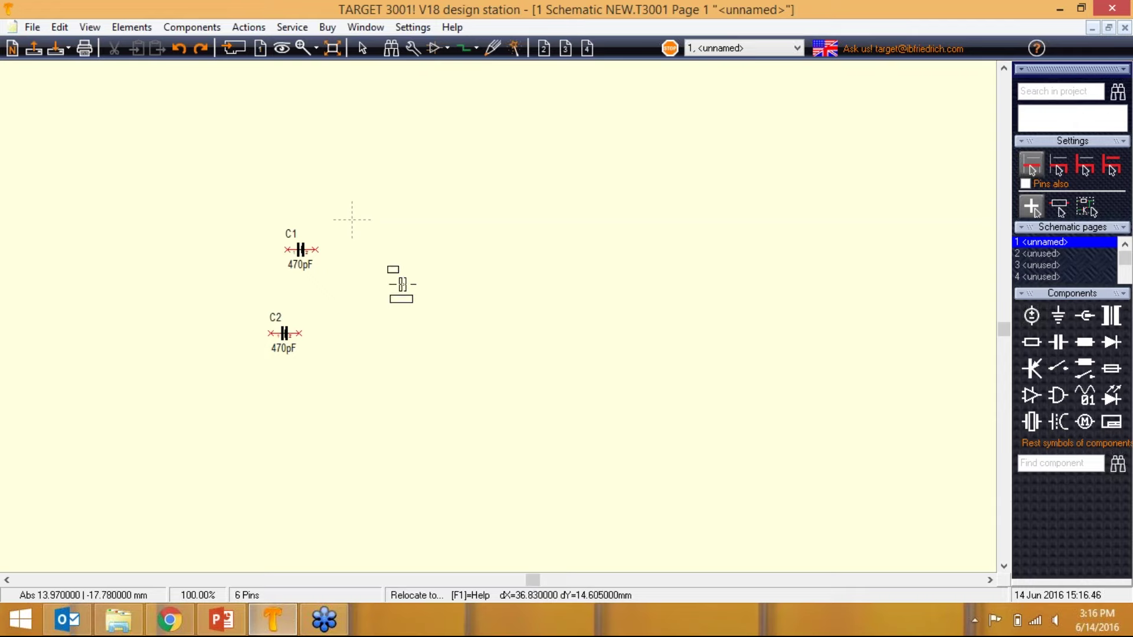
Place two more copies of the capacitor, rotated vertically, beside the first two and stop placing.
click(403, 284)
click(391, 301)
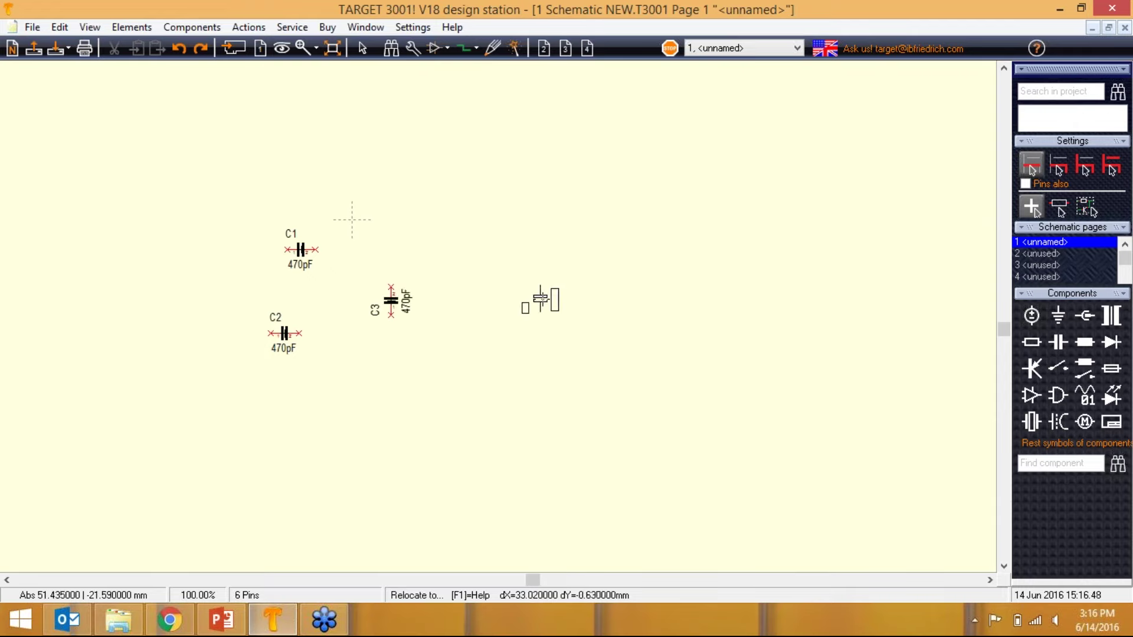
scroll(542, 301, up, 3)
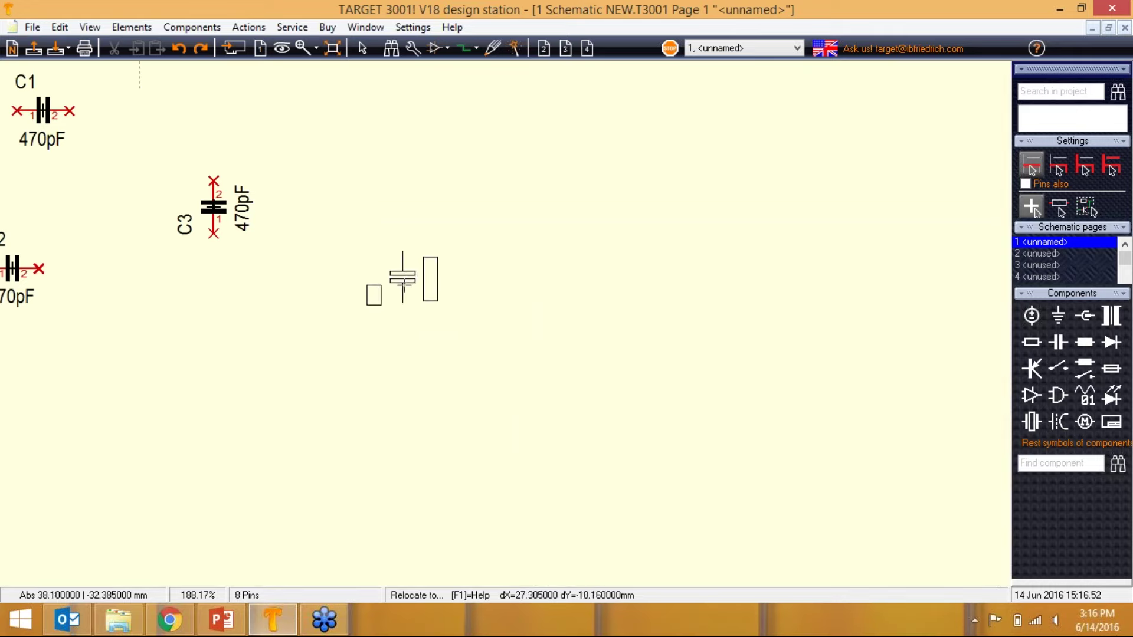
click(141, 300)
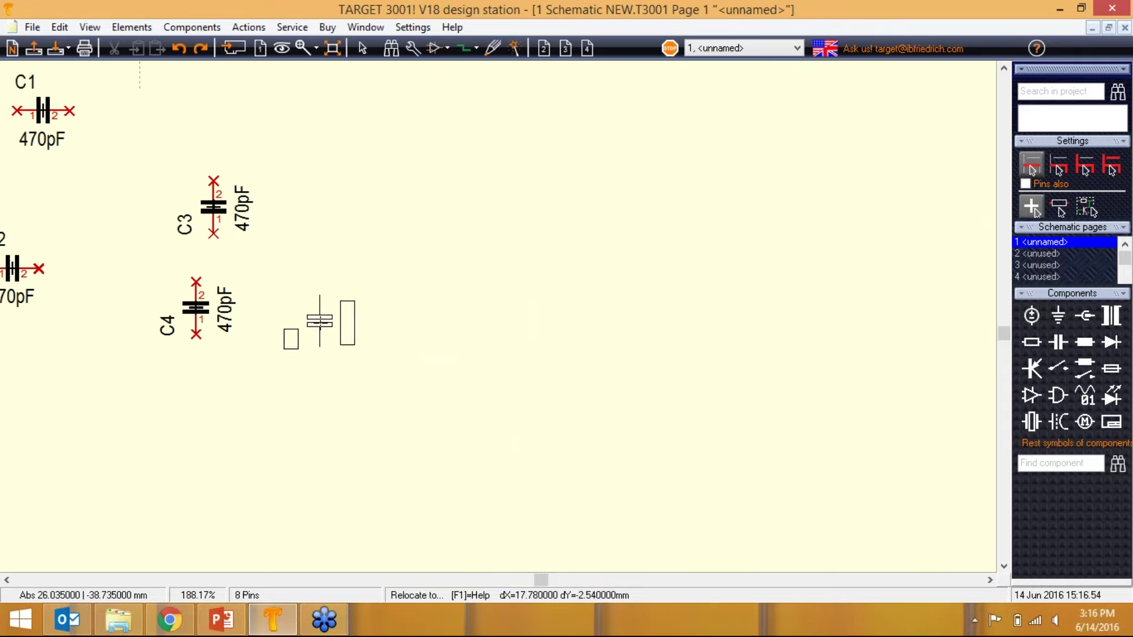
key(Escape)
Select all four capacitors on the schematic and delete them.
click(334, 49)
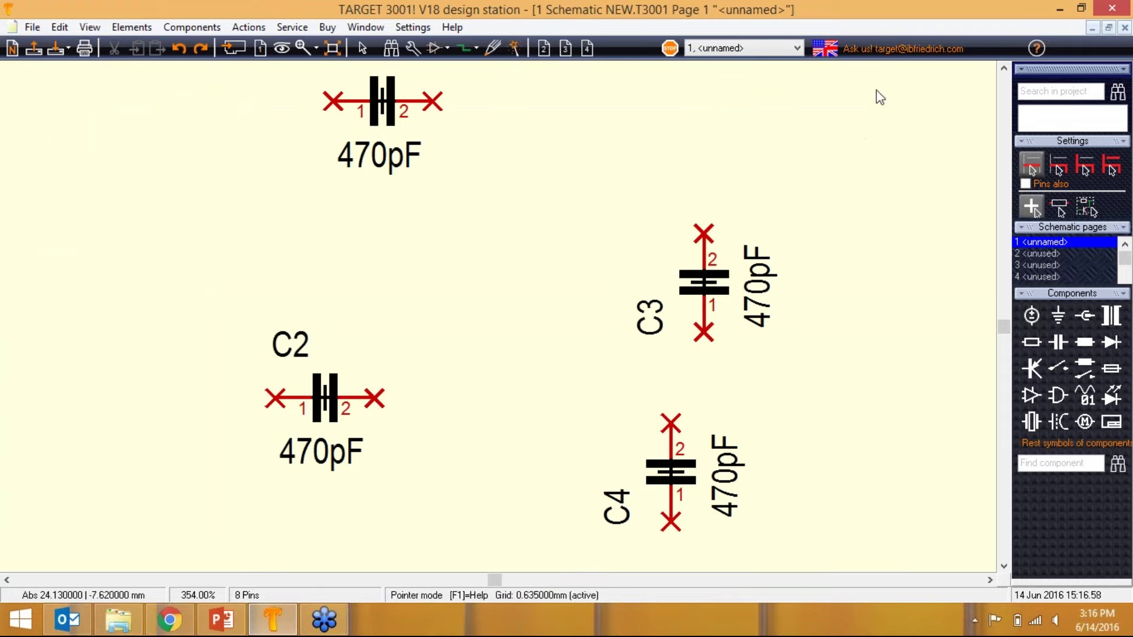
drag(877, 87, 236, 526)
key(Delete)
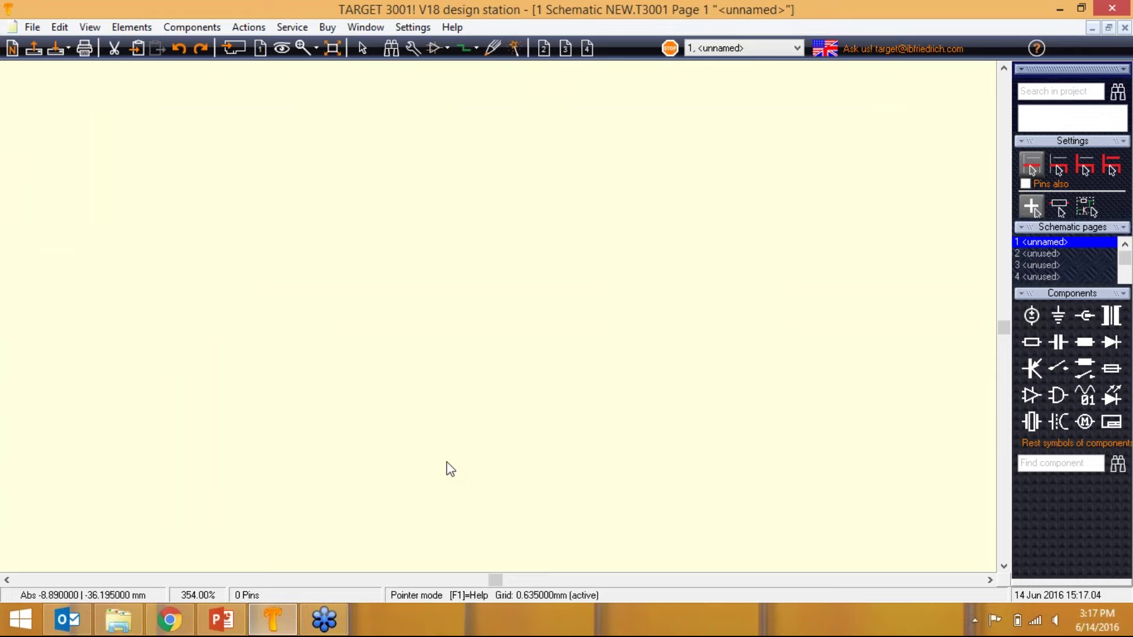
Search the component library for "diode", interpreting the term as a component name.
click(434, 49)
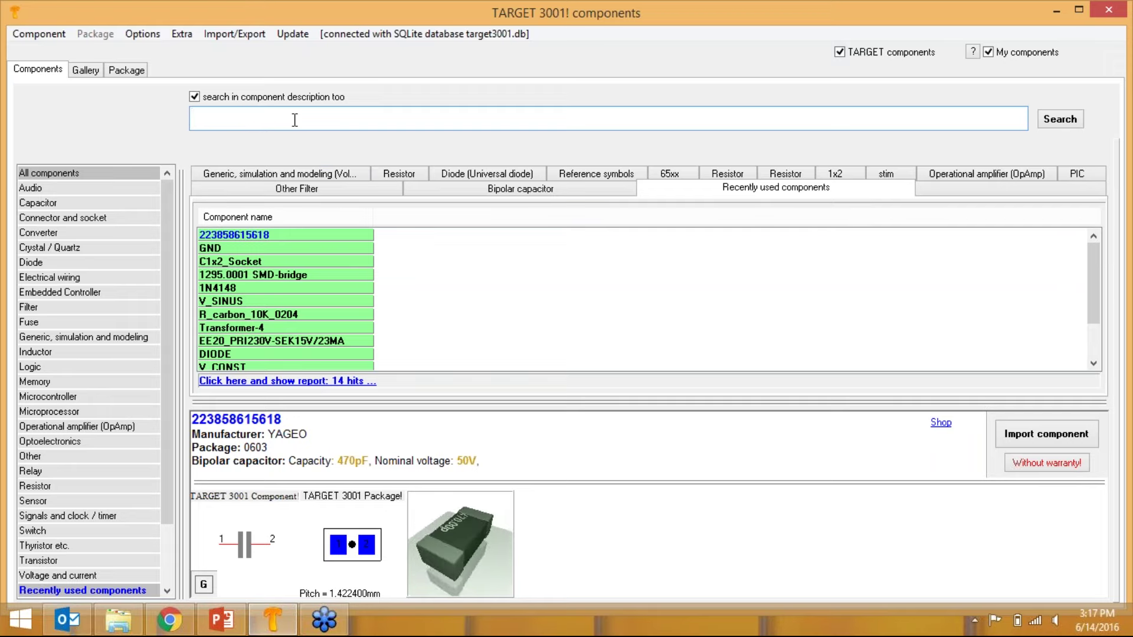
text(diode)
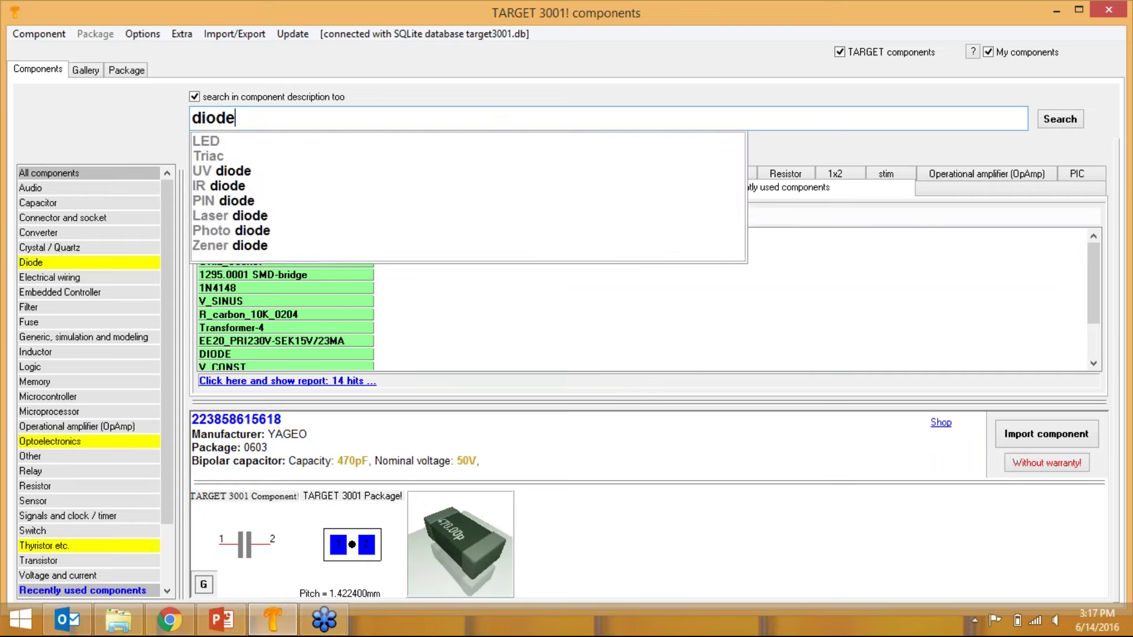
key(Return)
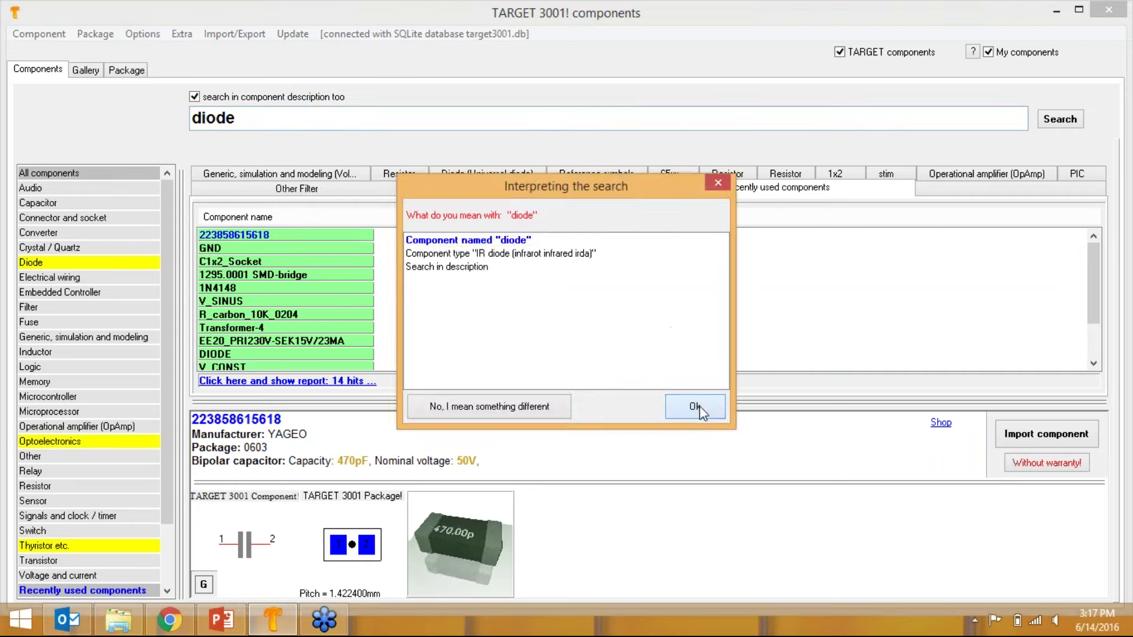
click(694, 406)
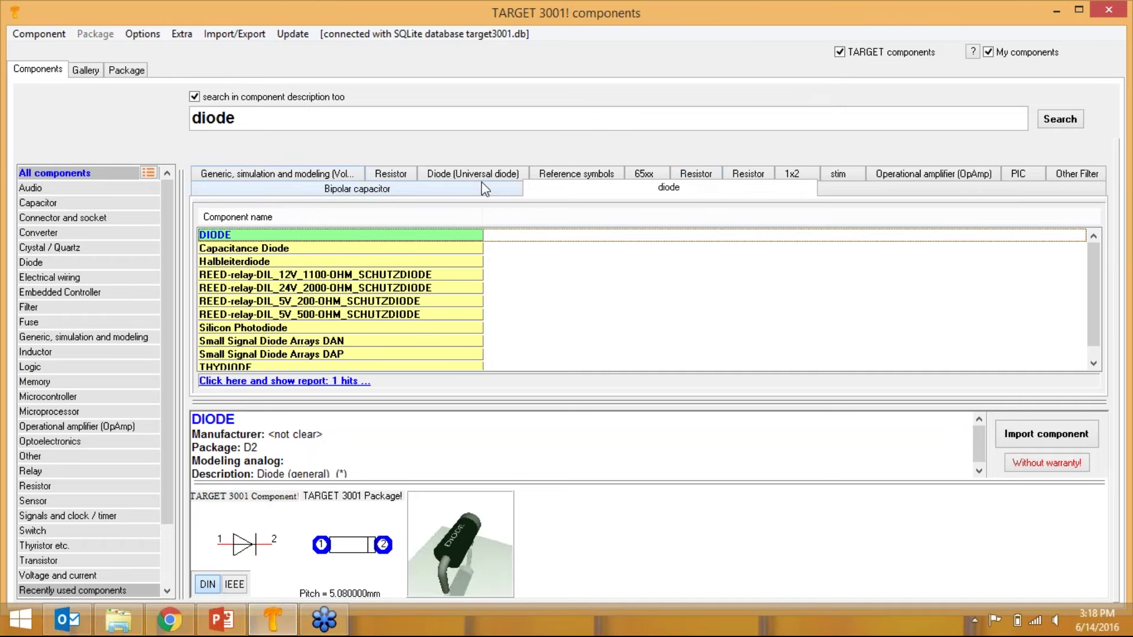
Review the earlier library filters for 65xx, reference symbols and simulation voltage sources, and close the library.
click(644, 174)
click(569, 187)
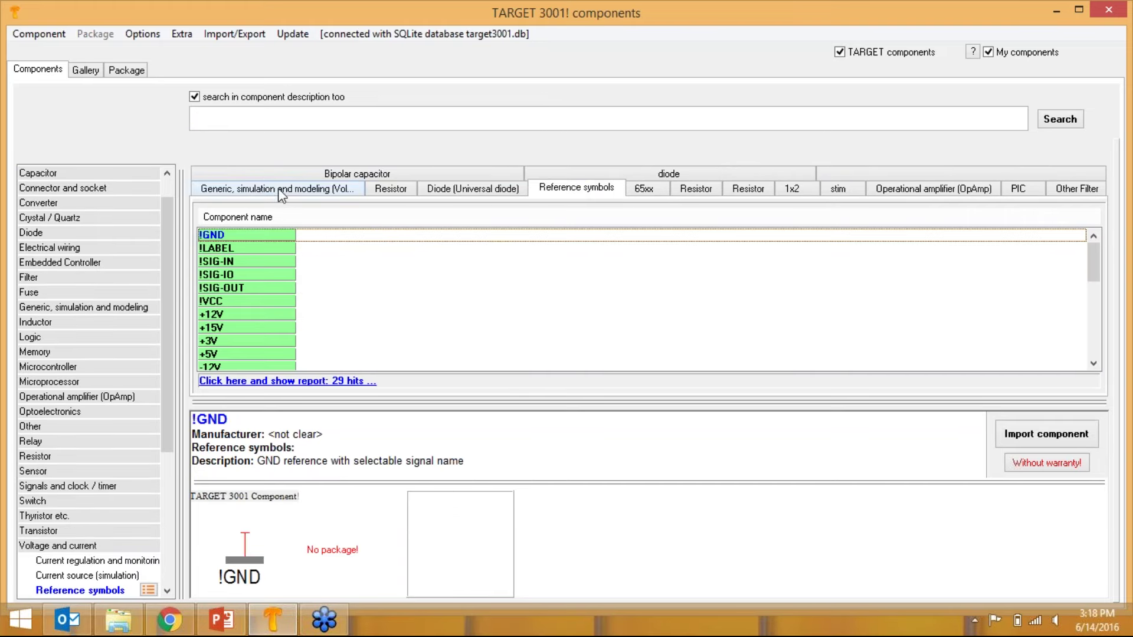
click(273, 194)
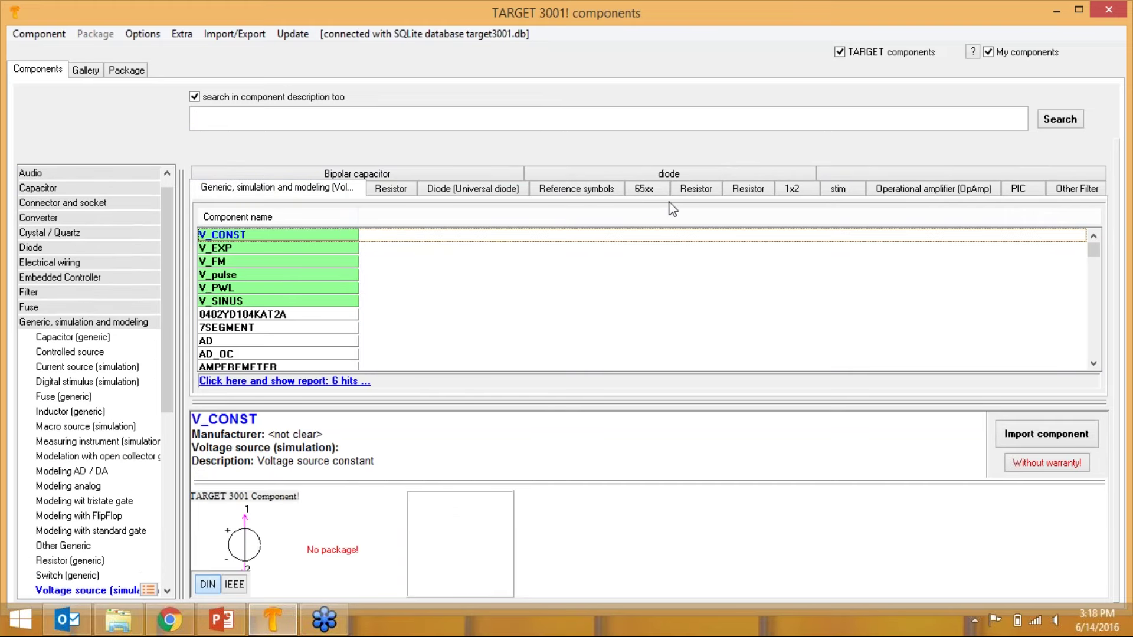
click(1099, 10)
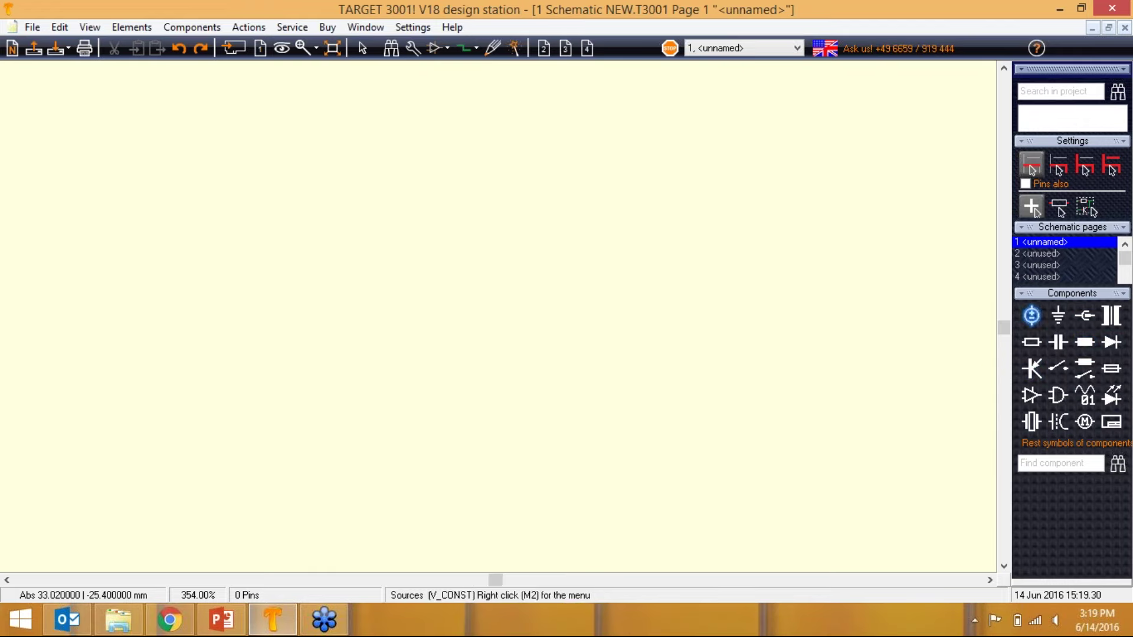
Examine the simulation voltage sources V_EXP, V_FM, V_pulse, V_PWL and V_SINUS in the library, and close it.
click(1033, 317)
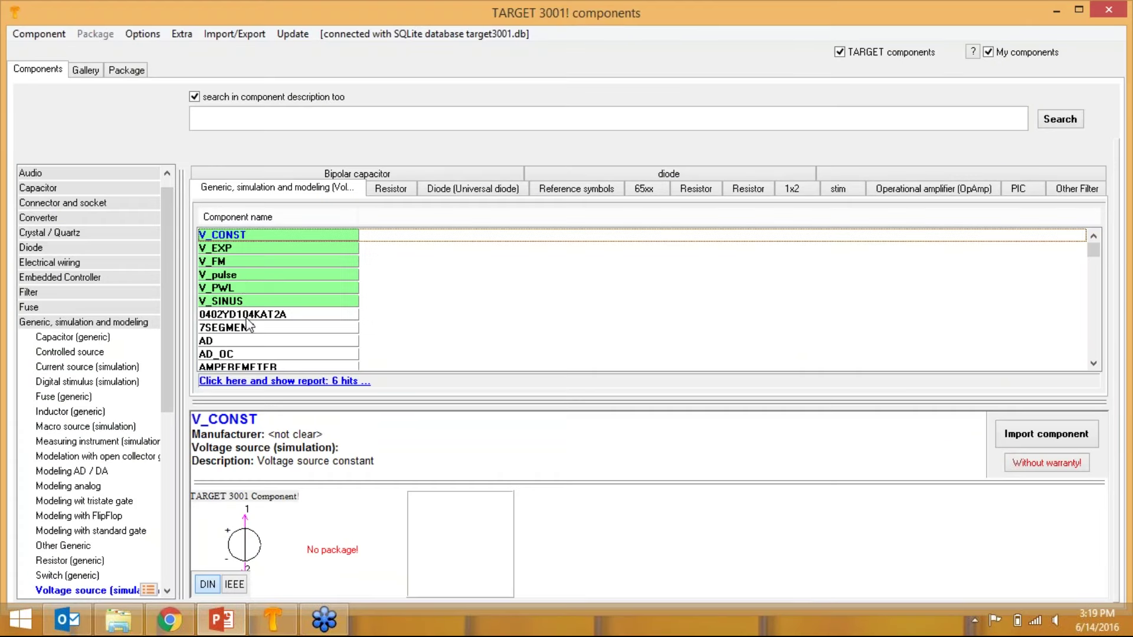
scroll(230, 270, down, 3)
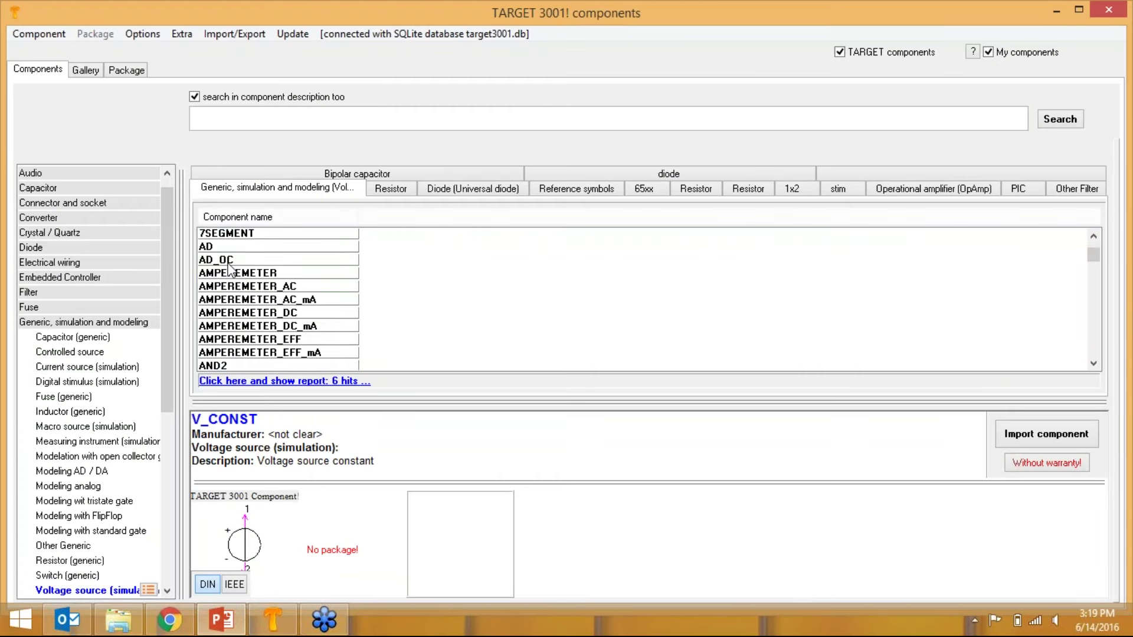
scroll(230, 270, down, 3)
scroll(242, 265, up, 6)
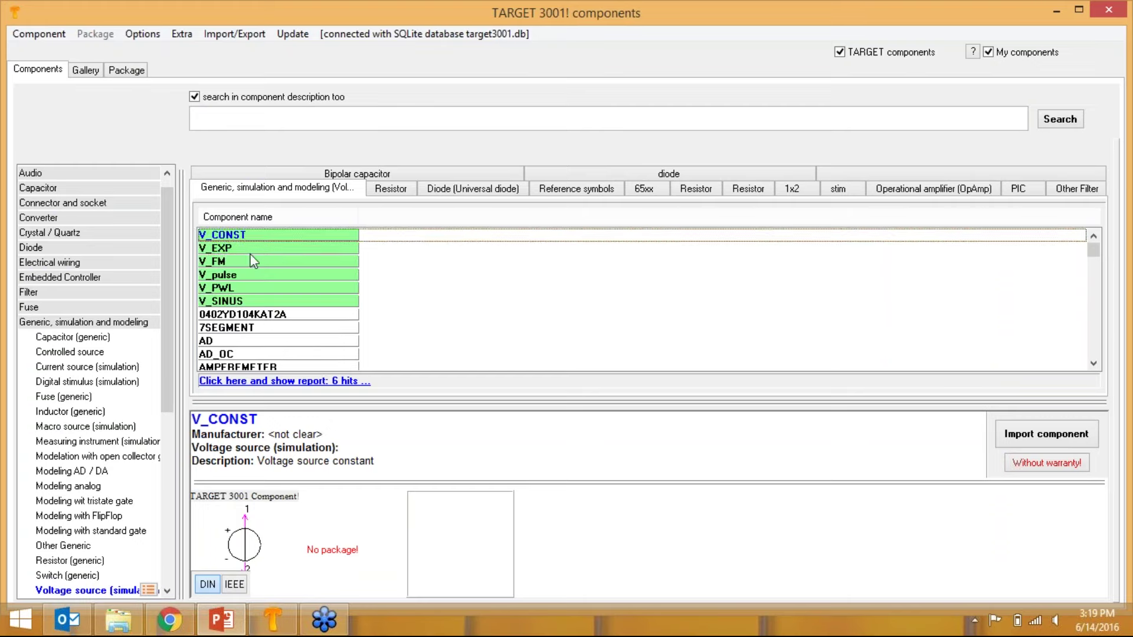
click(224, 248)
click(225, 261)
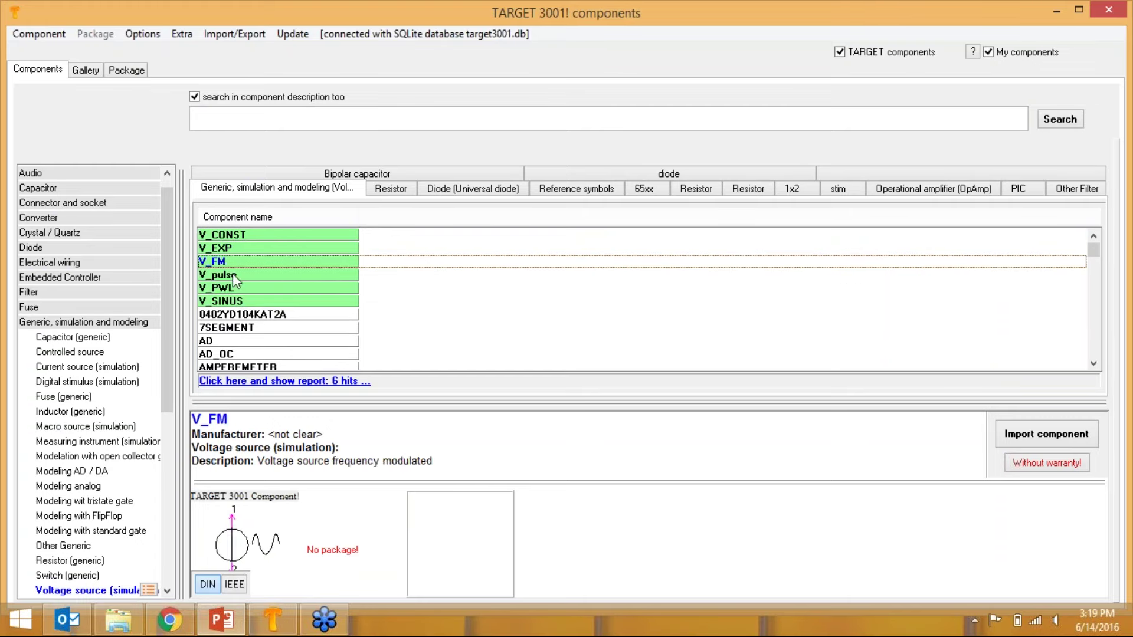
click(232, 274)
click(233, 287)
click(239, 301)
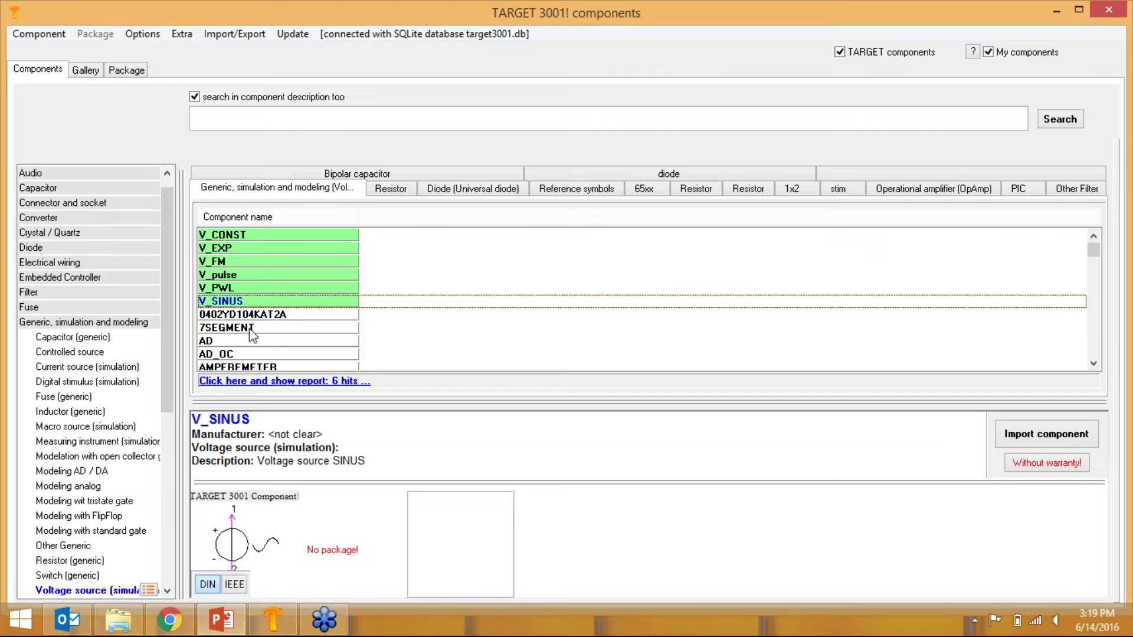
click(1109, 10)
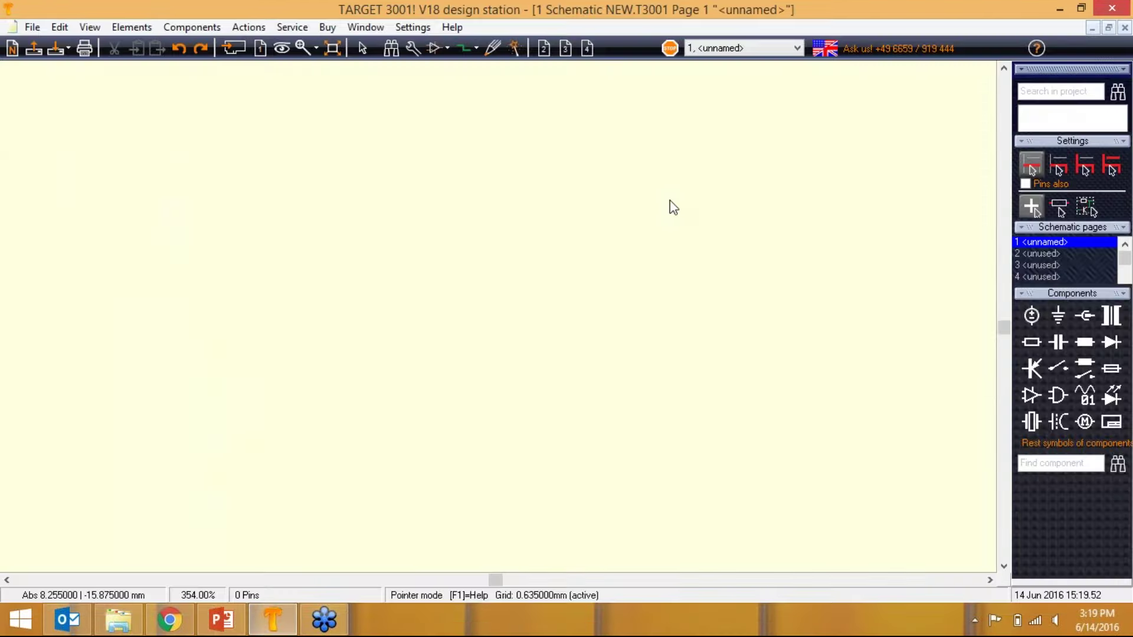
Look through the resistor library, previewing R_5,1KOHM_1206, R_47OHM_1206 and R_47OHM_0603, and close it without importing.
click(1031, 344)
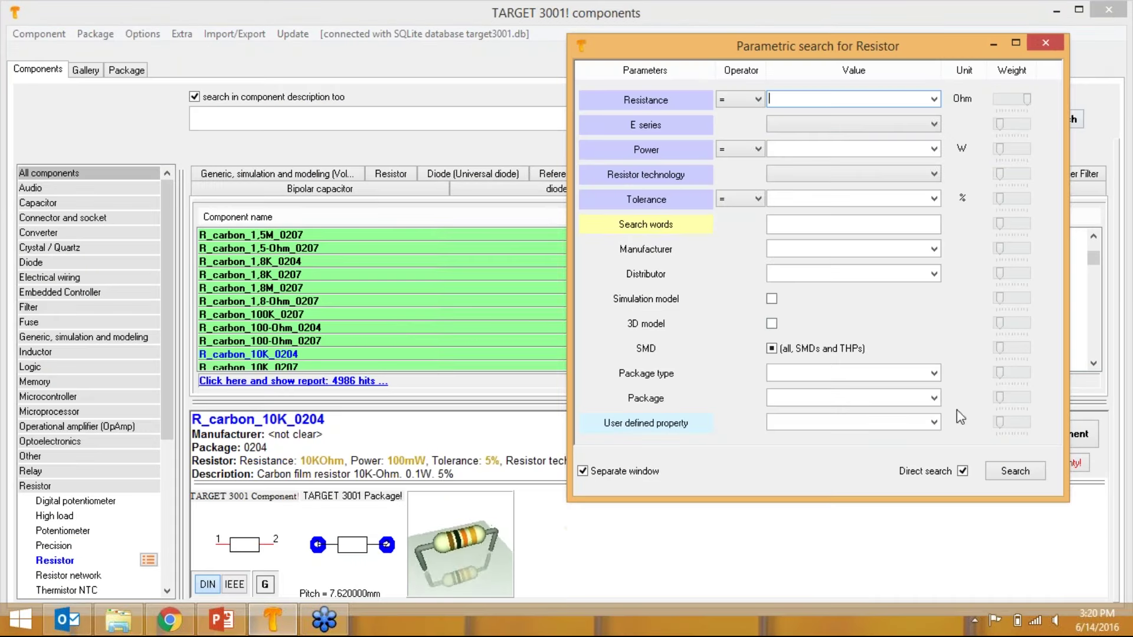
click(1051, 40)
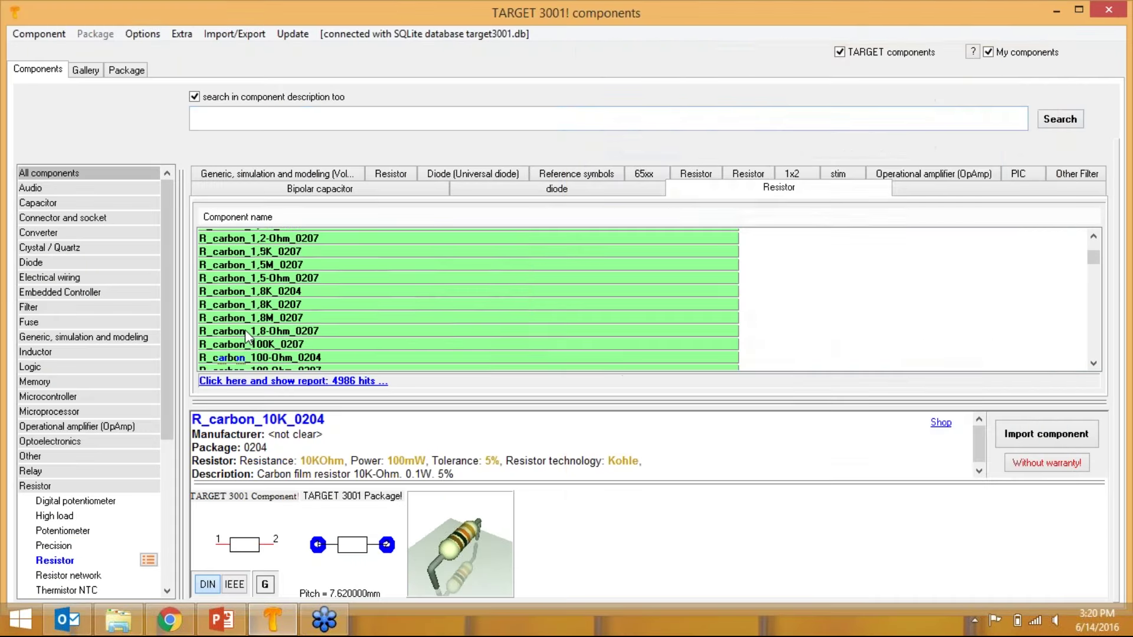
scroll(280, 286, up, 15)
click(273, 302)
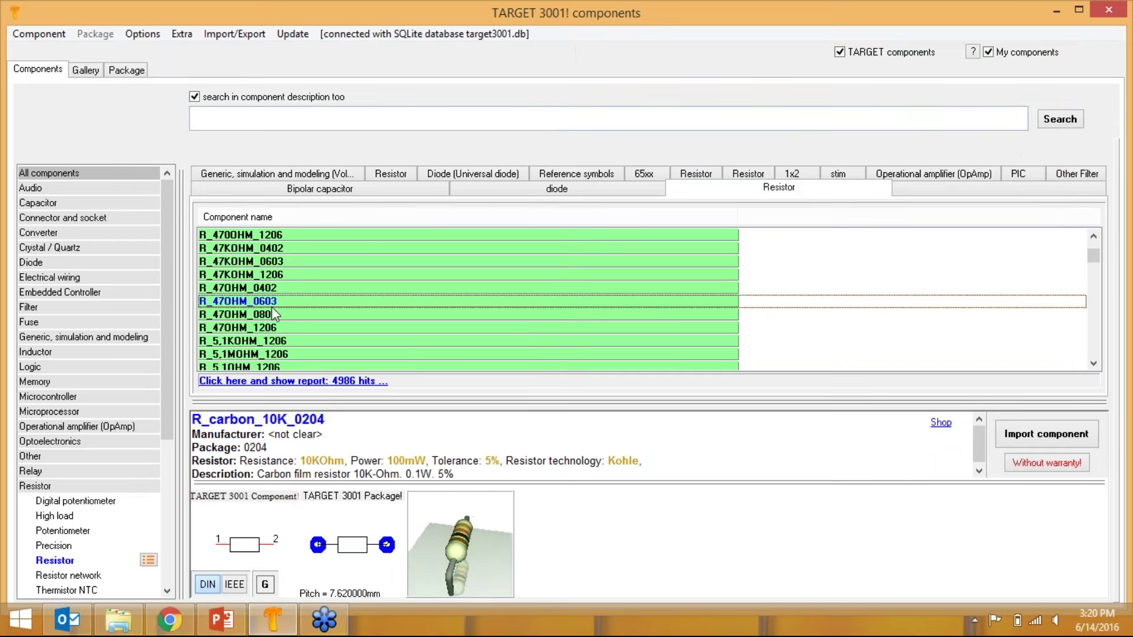
click(242, 336)
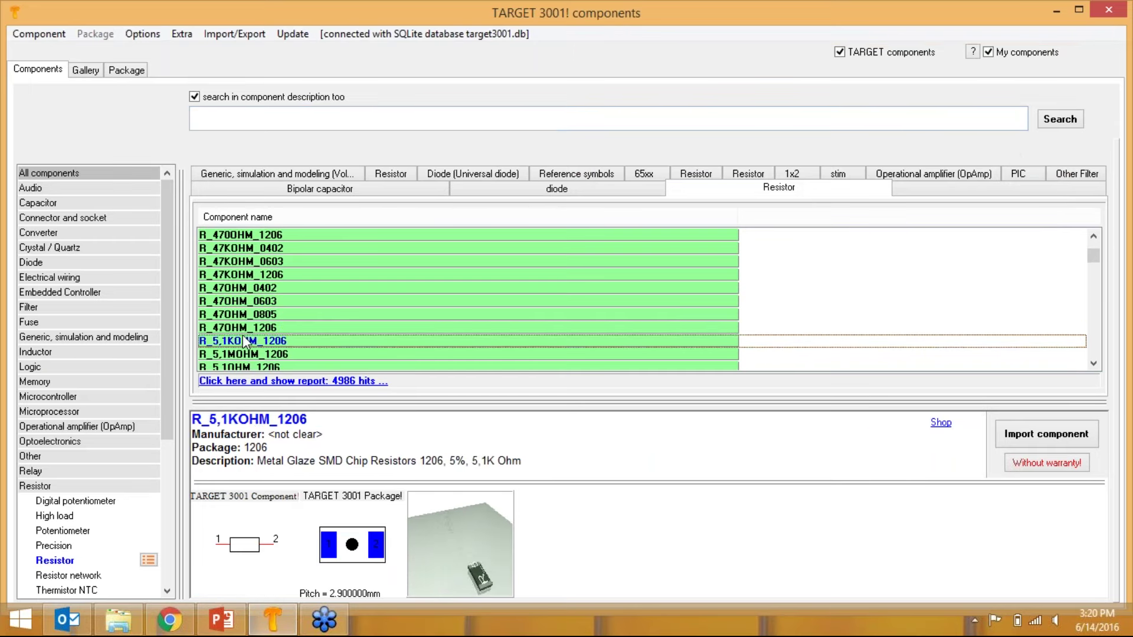
click(255, 327)
click(261, 302)
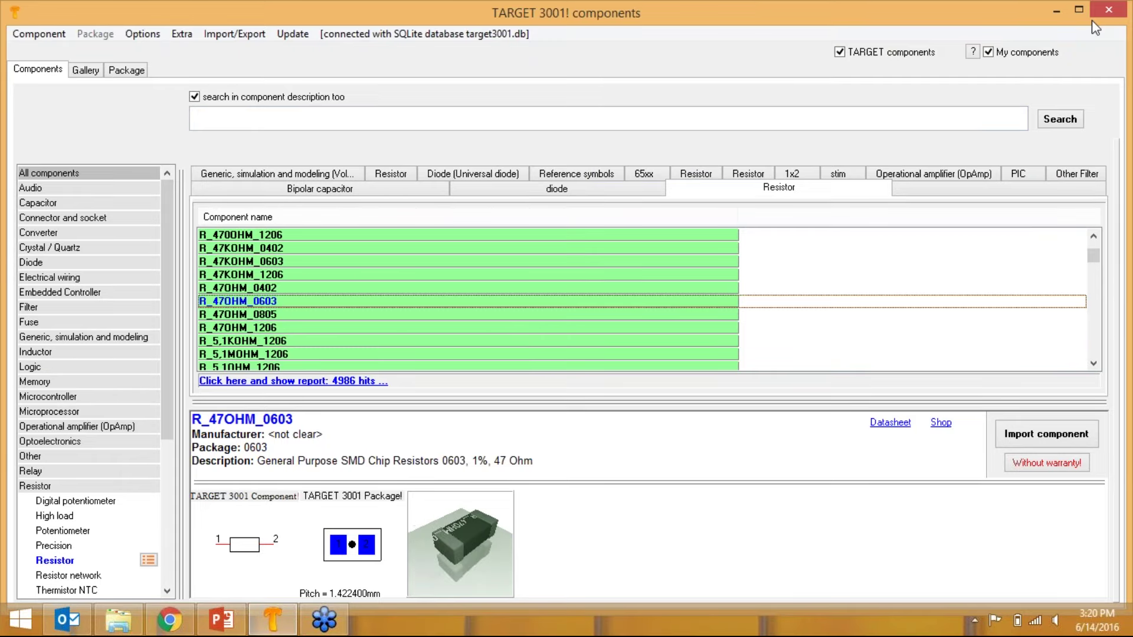
click(1107, 11)
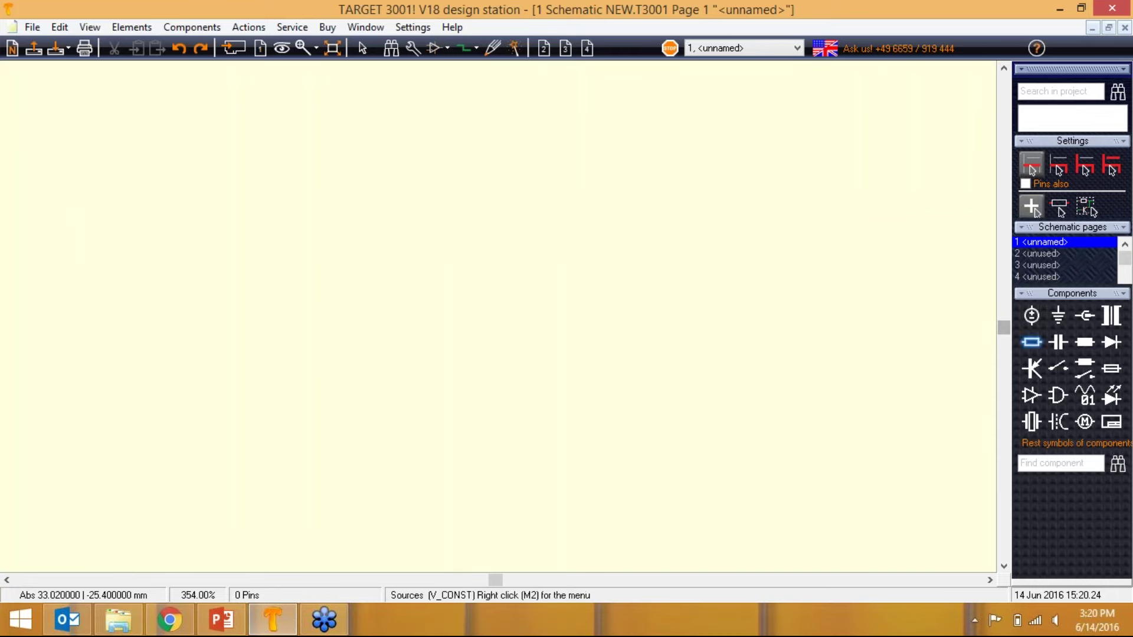
Import the V_SINUS simulation voltage source from the library and place one on the left side of the empty schematic.
click(1027, 319)
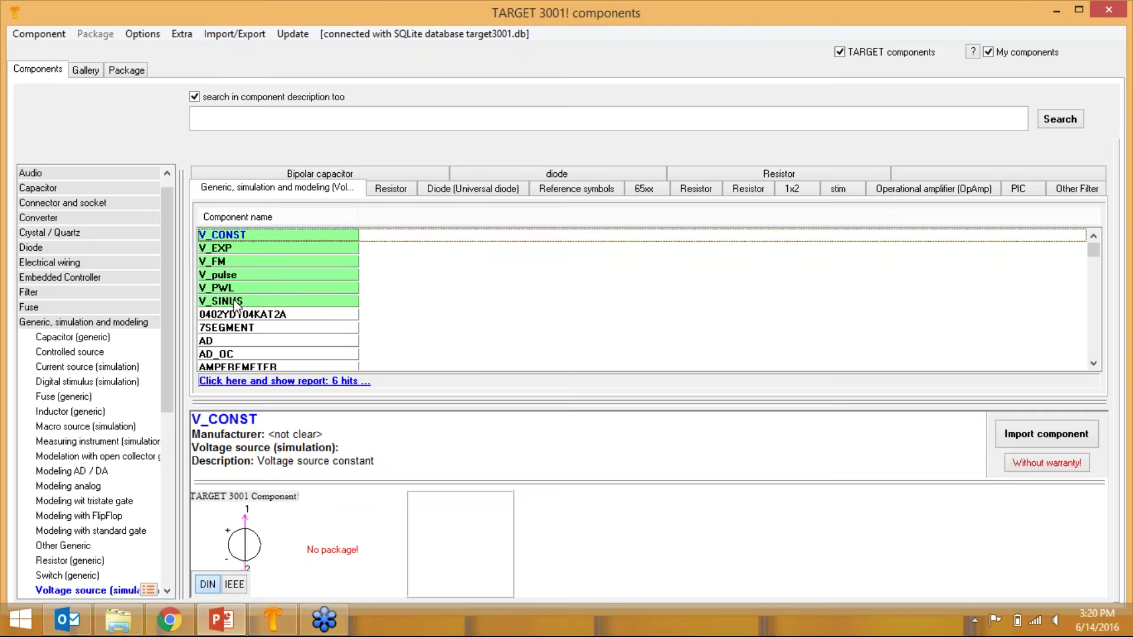
click(236, 301)
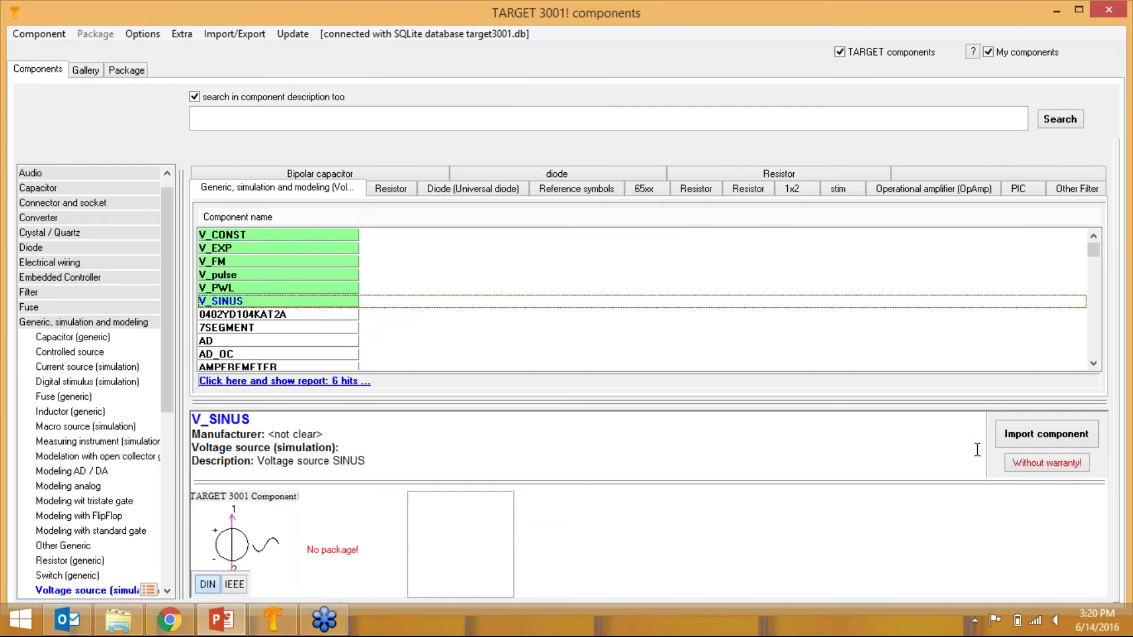
click(1029, 435)
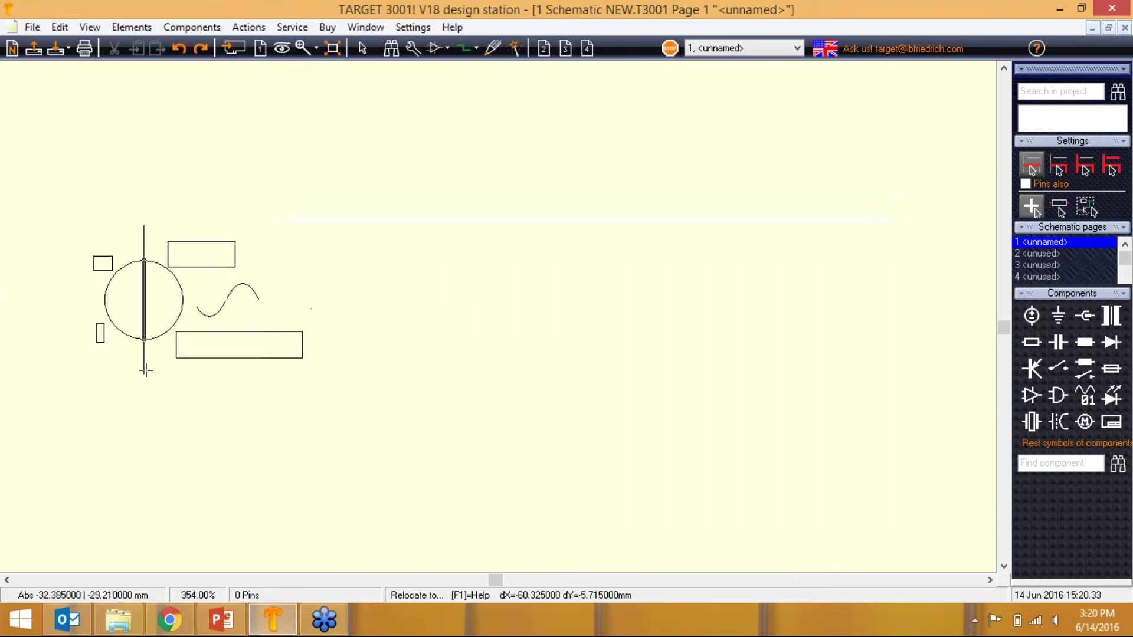
click(140, 319)
key(Escape)
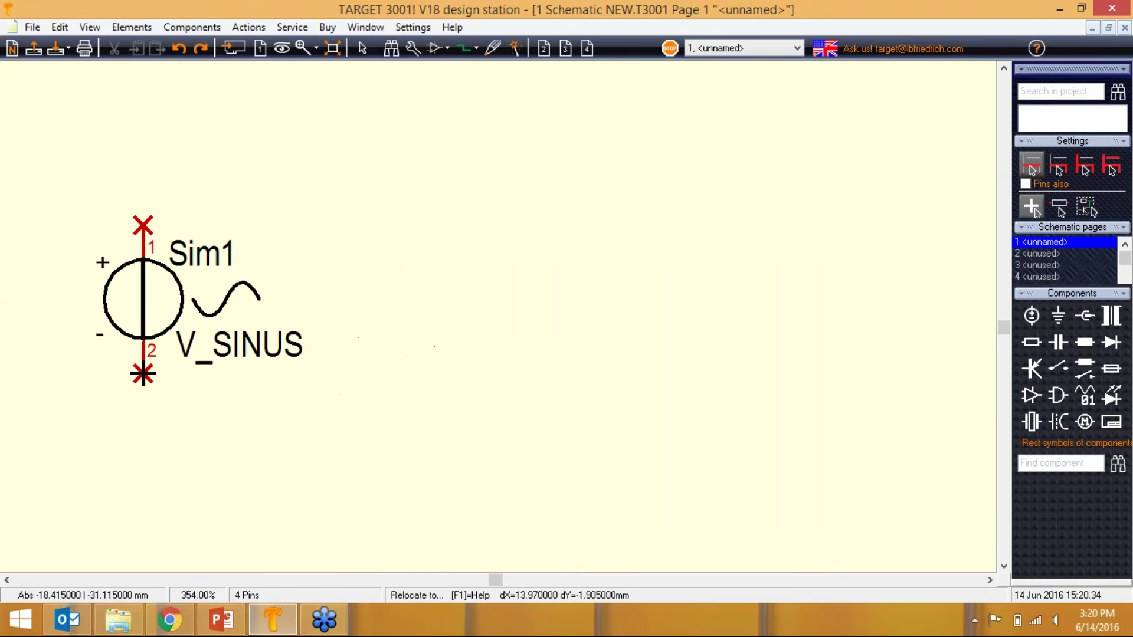
Place a 1N4148 diode horizontally on the schematic, above and to the right of the V_SINUS source.
scroll(504, 325, up, 1)
scroll(507, 334, down, 2)
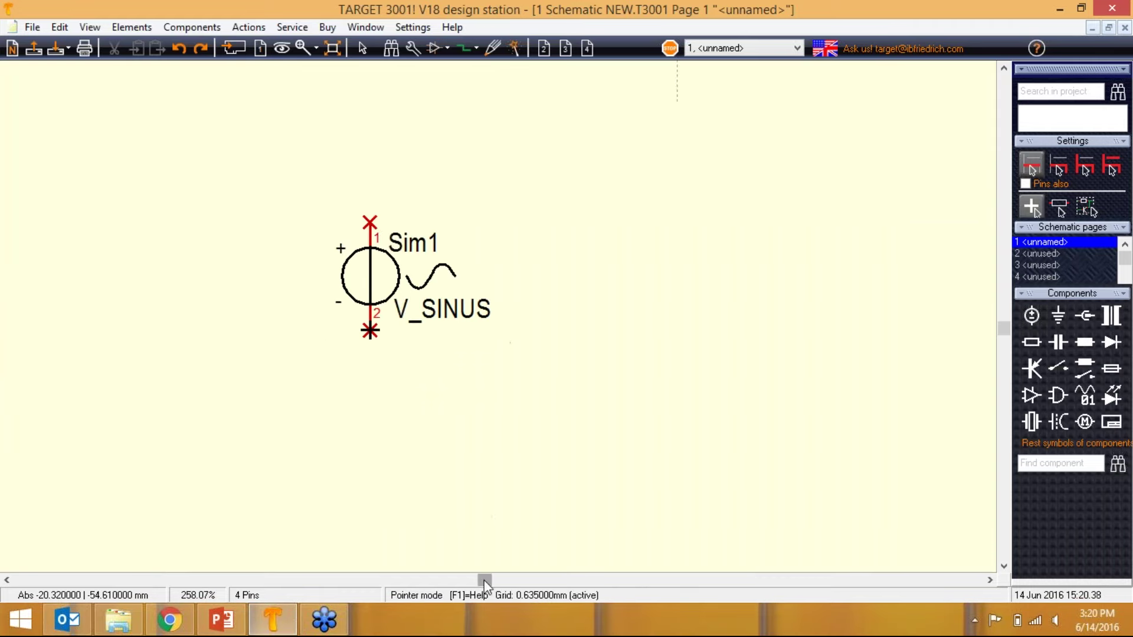
drag(484, 580, 505, 579)
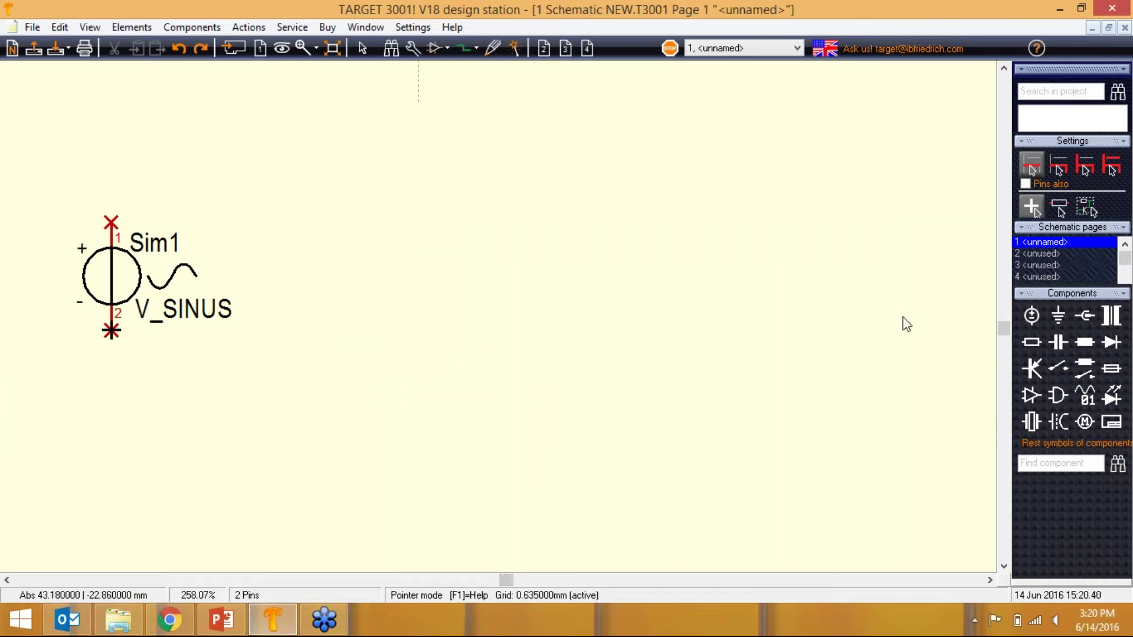
click(1112, 343)
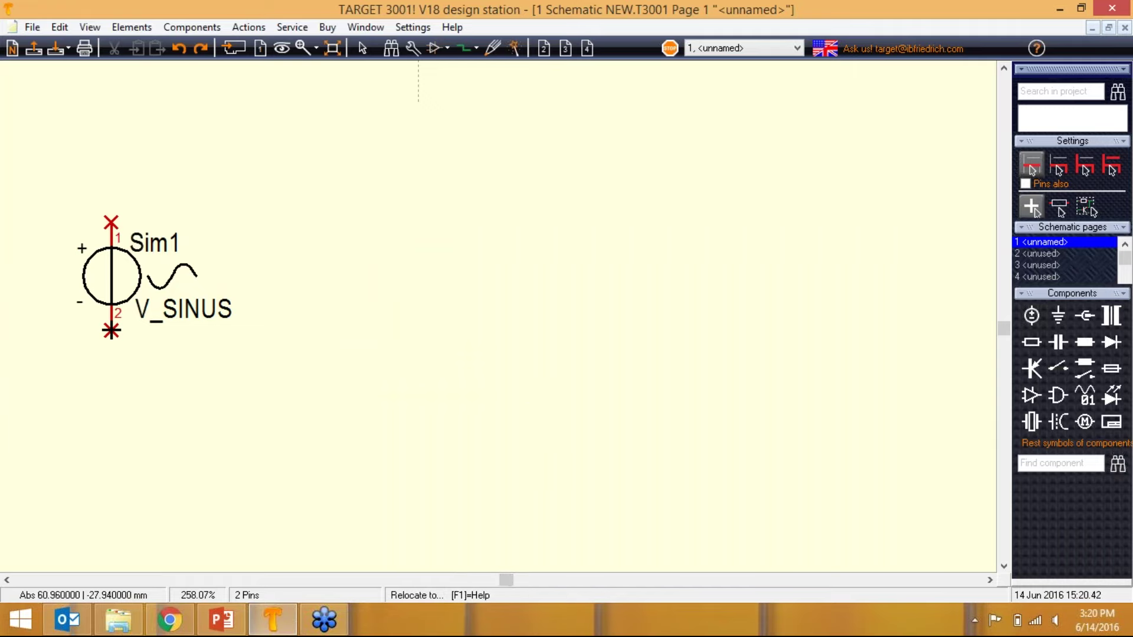
click(510, 132)
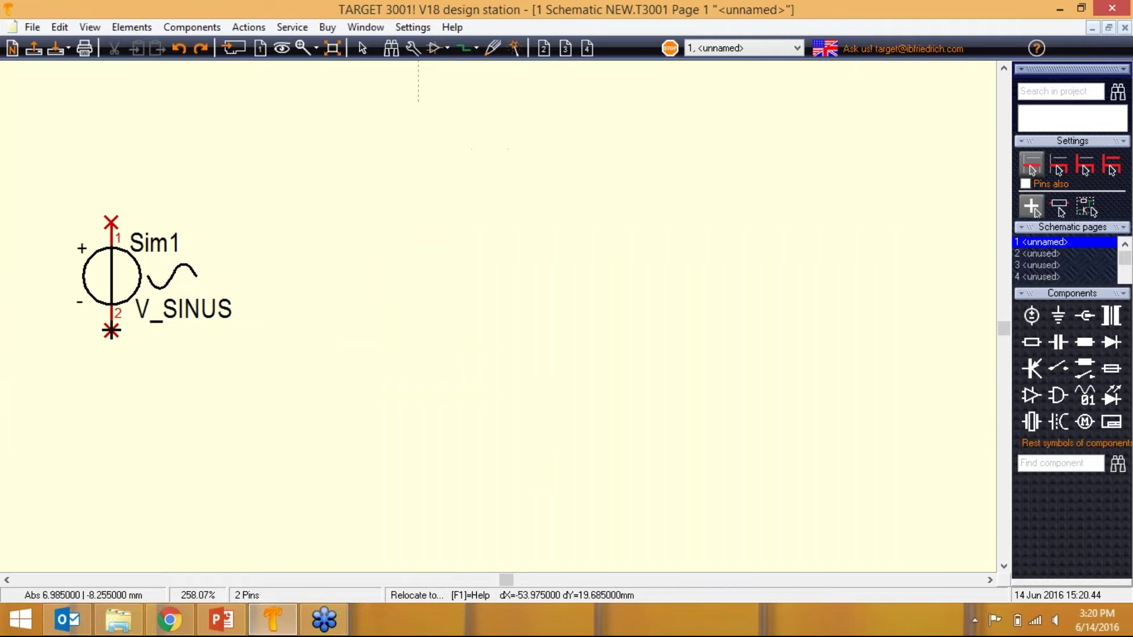
Run a parametric library search for resistors that have a simulation model, and close the search form.
click(1031, 342)
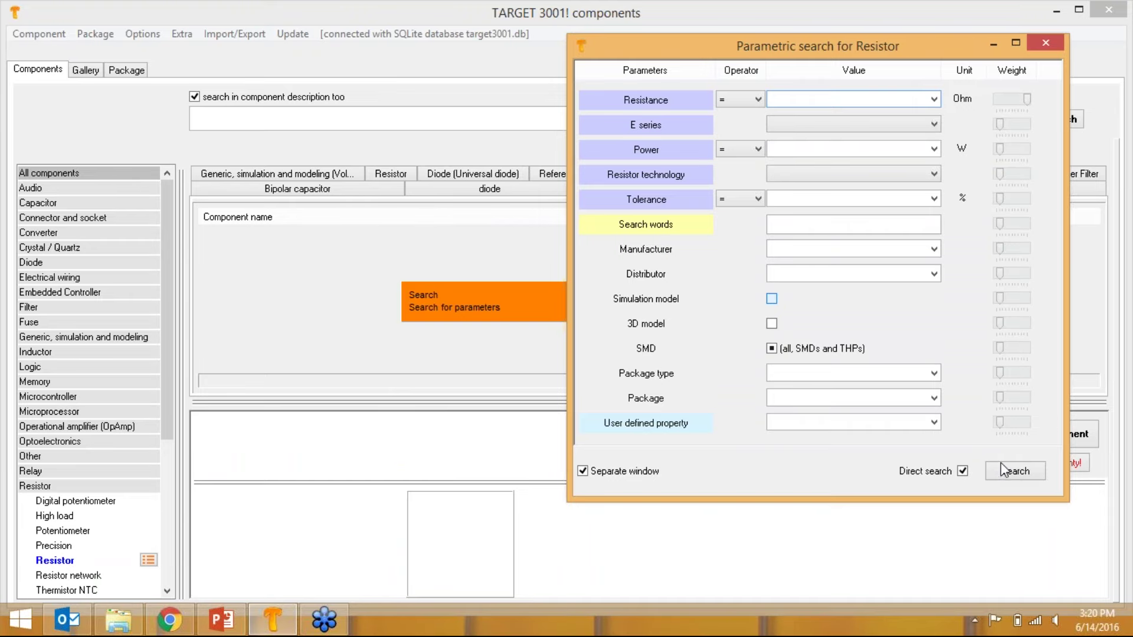
click(1003, 470)
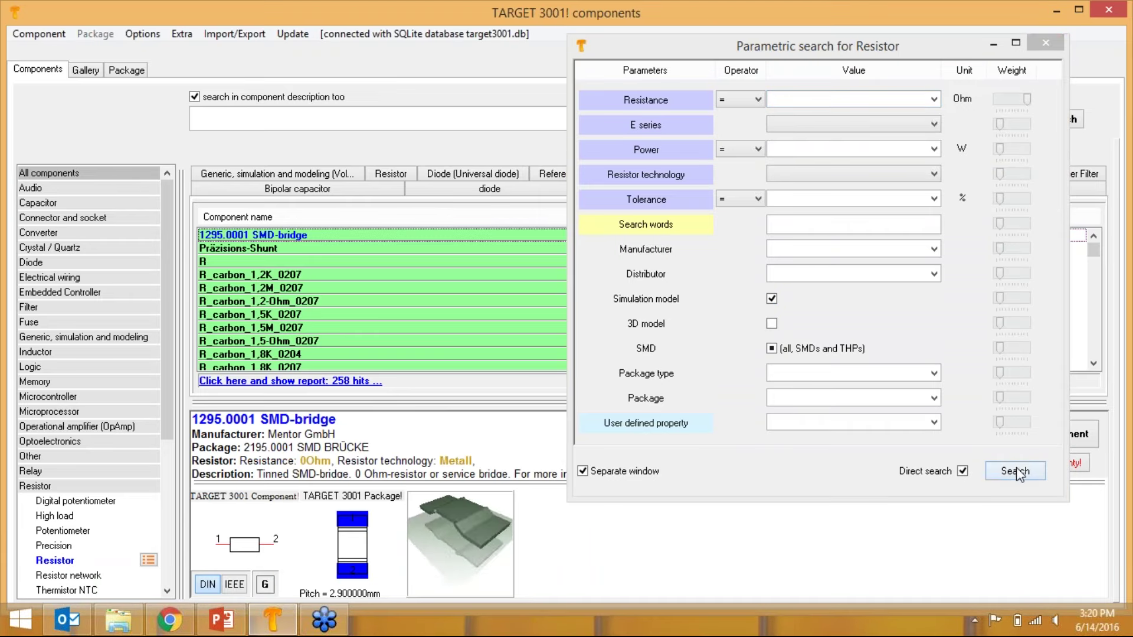
click(1045, 43)
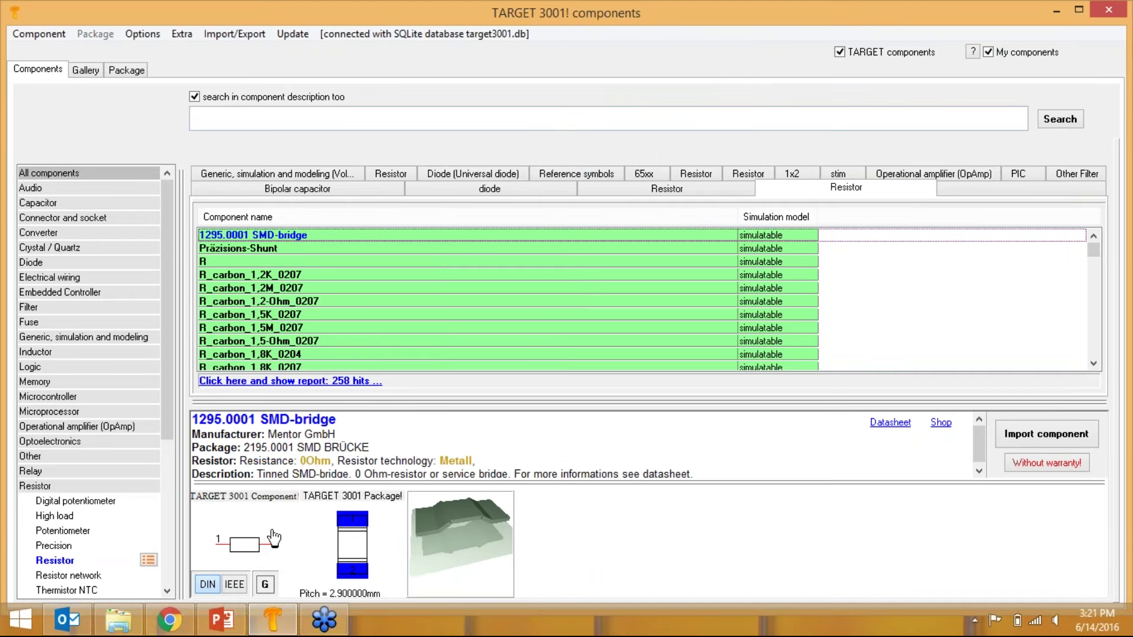
Import the 1295.0001 SMD-bridge resistor with its IEEE symbol and place it vertically, below and to the right of the diode.
click(234, 583)
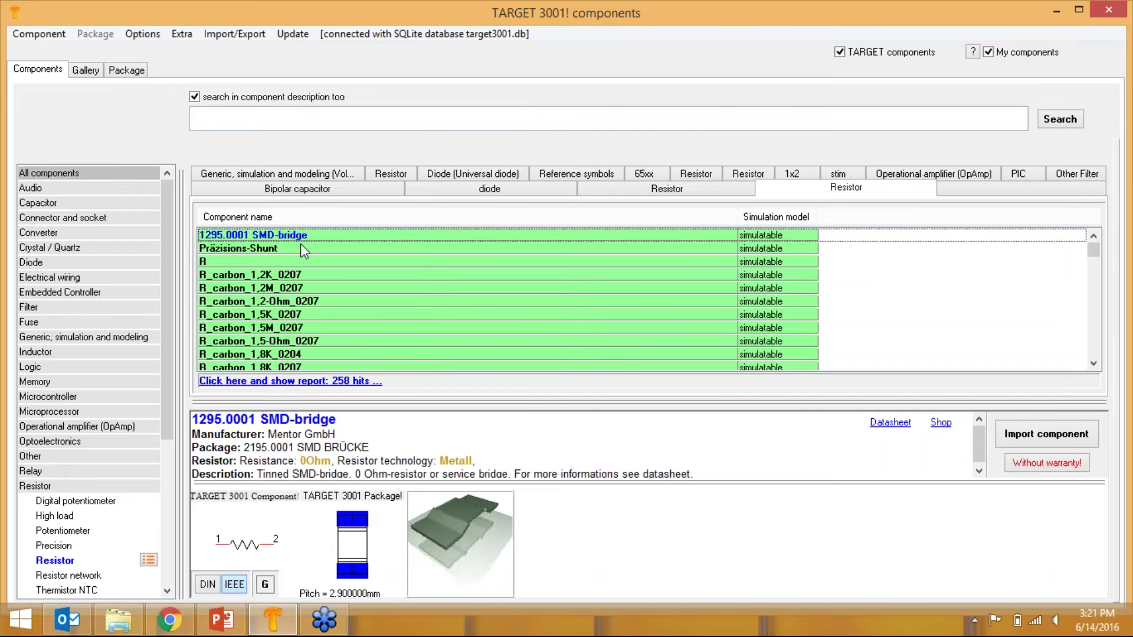
click(1046, 433)
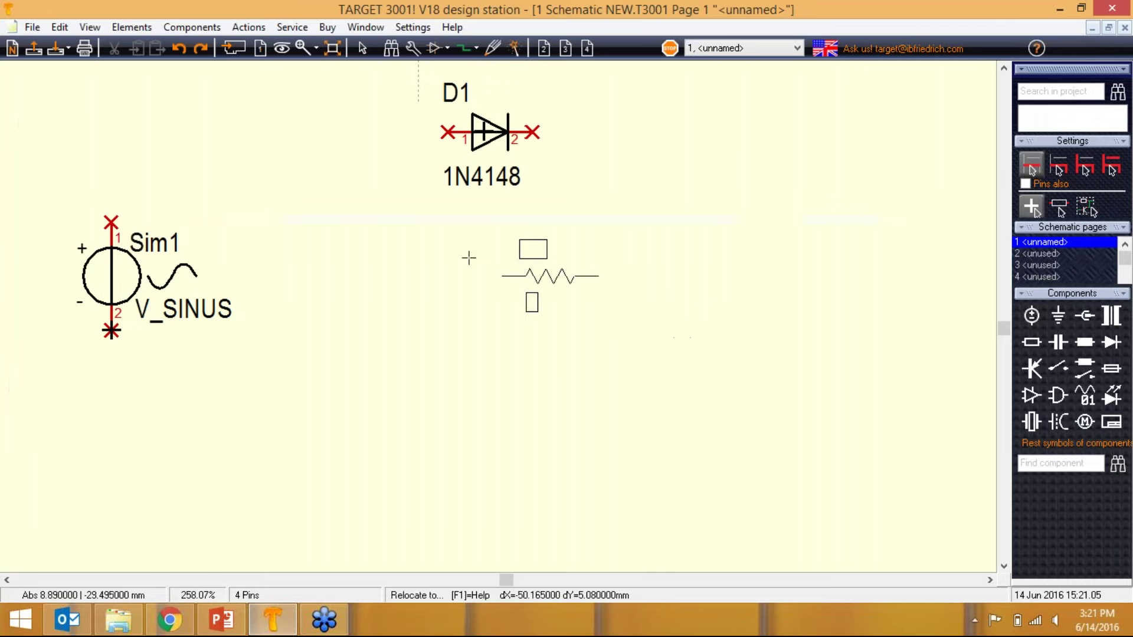
right_click(679, 304)
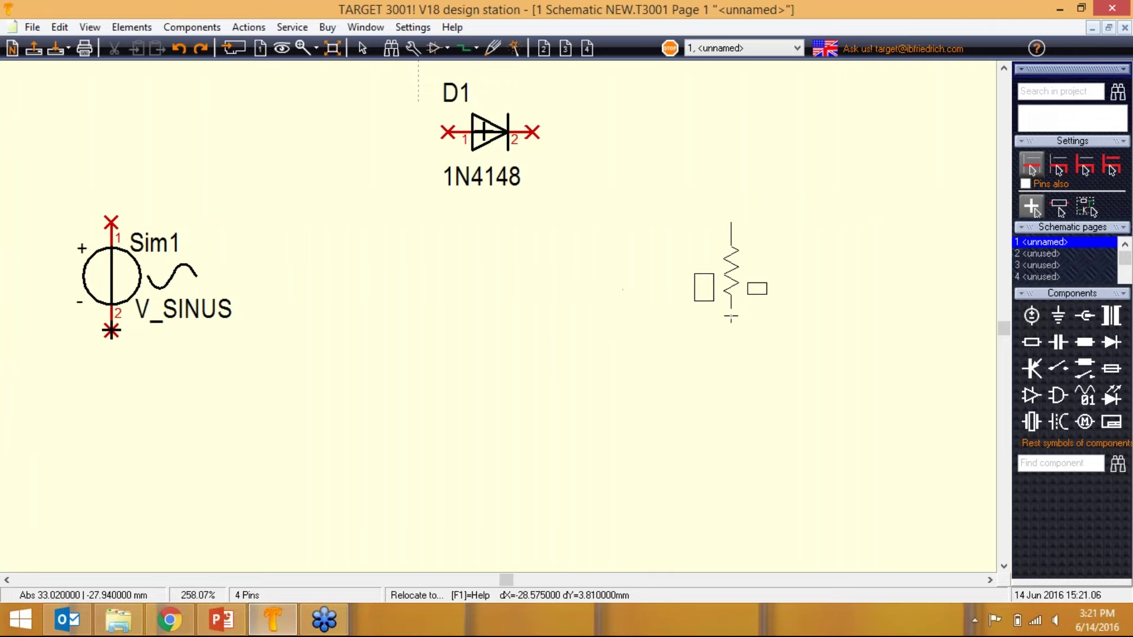
click(731, 317)
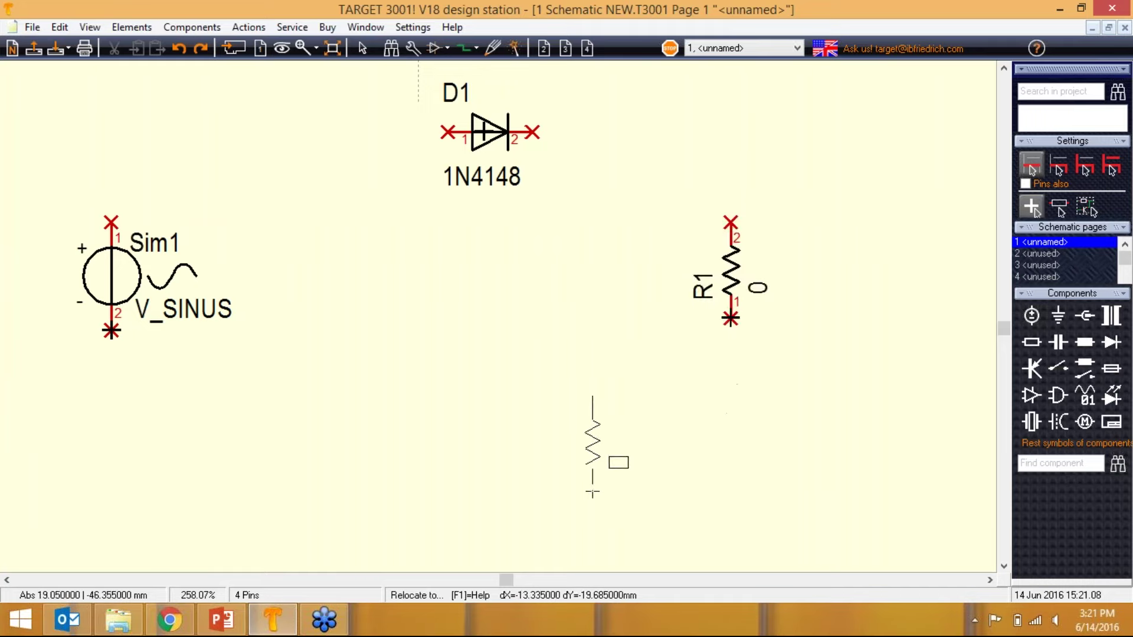
key(Escape)
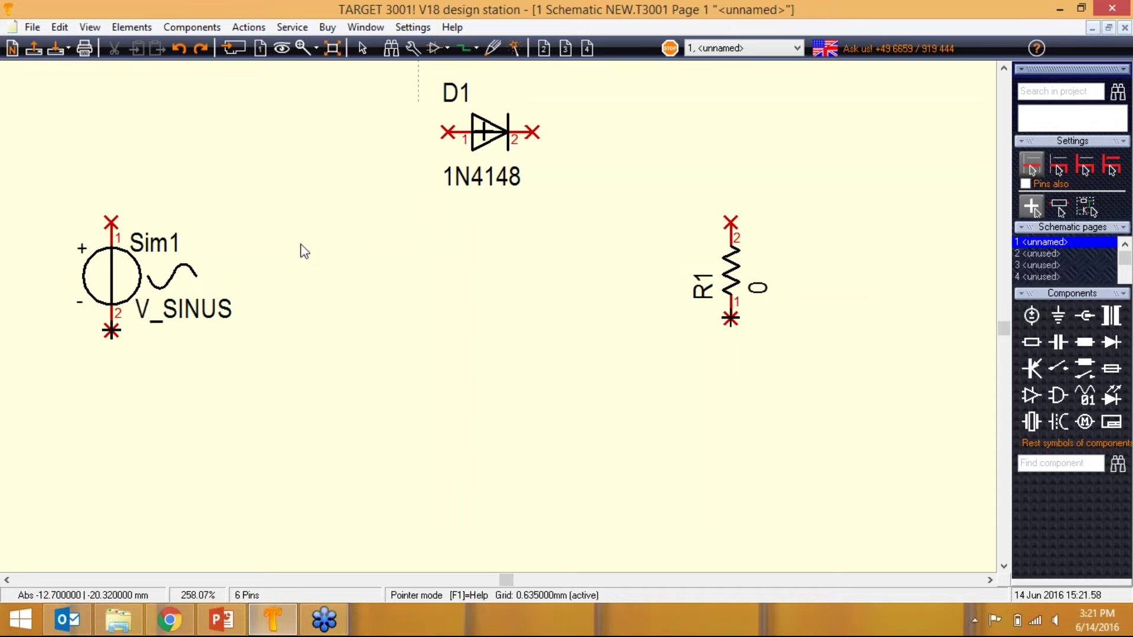
Import C1x2_Socket from the saved 1x2 library filter and place one vertically between the voltage source and the diode.
click(1058, 319)
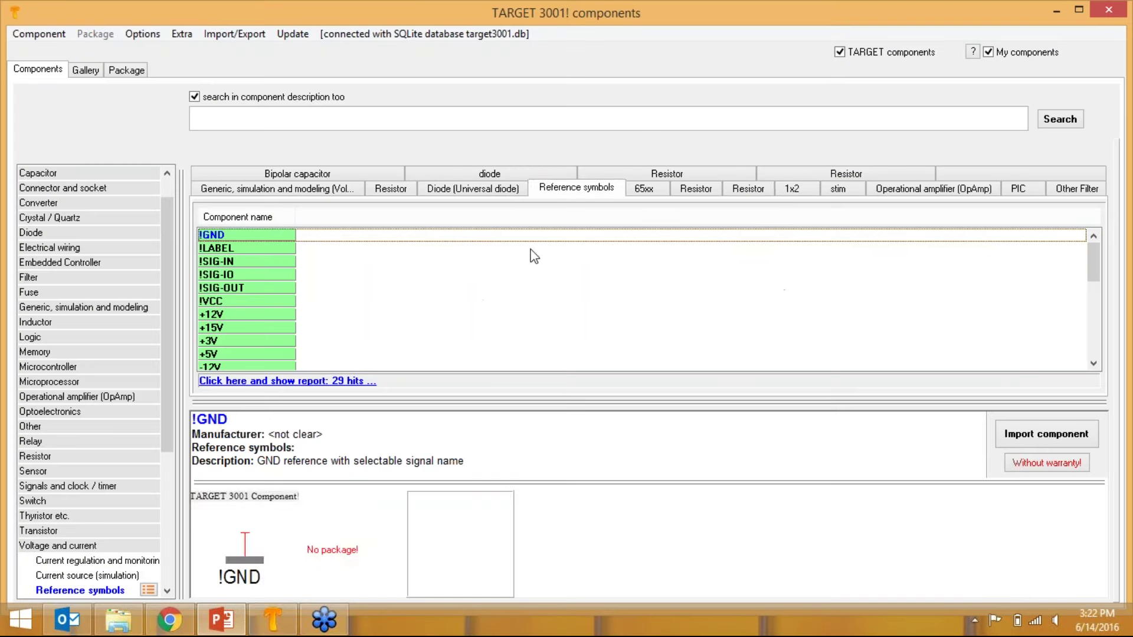
click(791, 186)
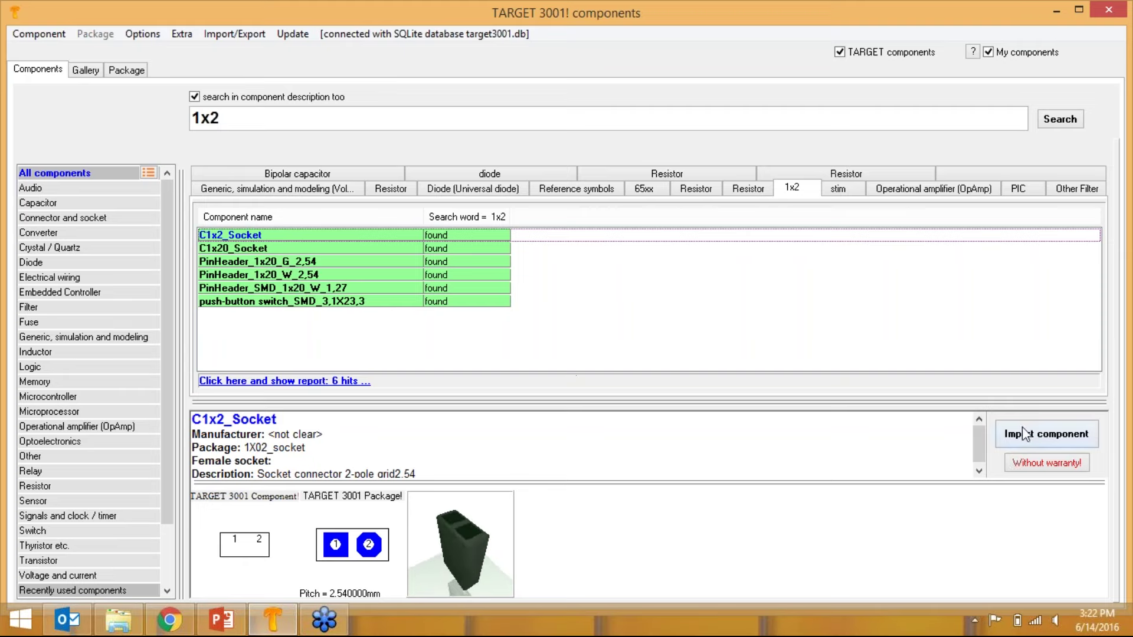
click(1041, 434)
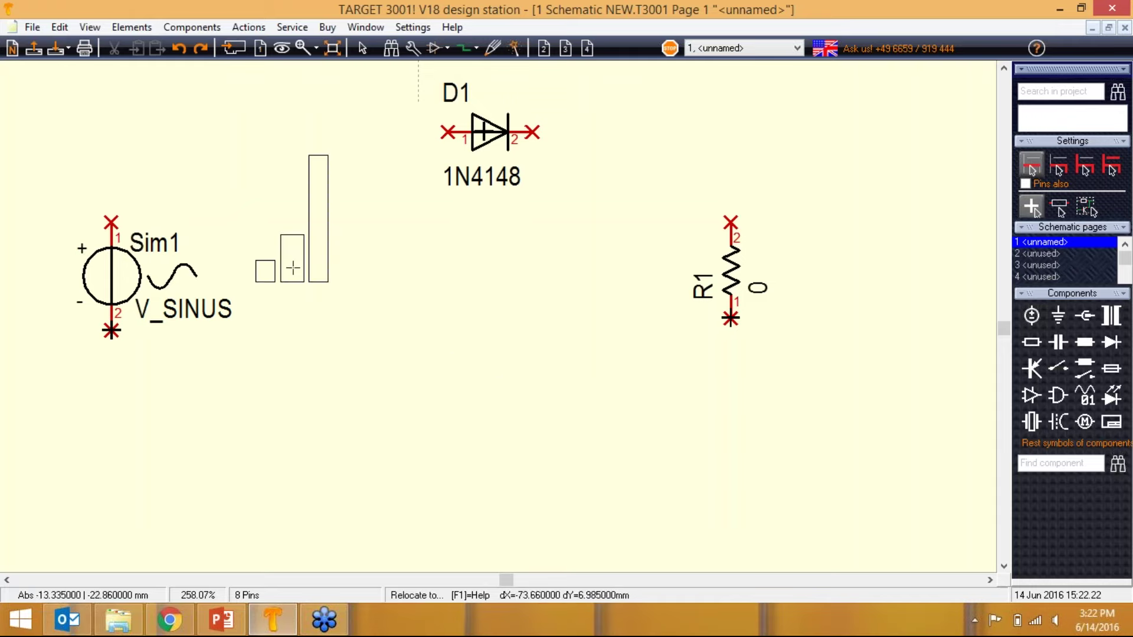
click(293, 273)
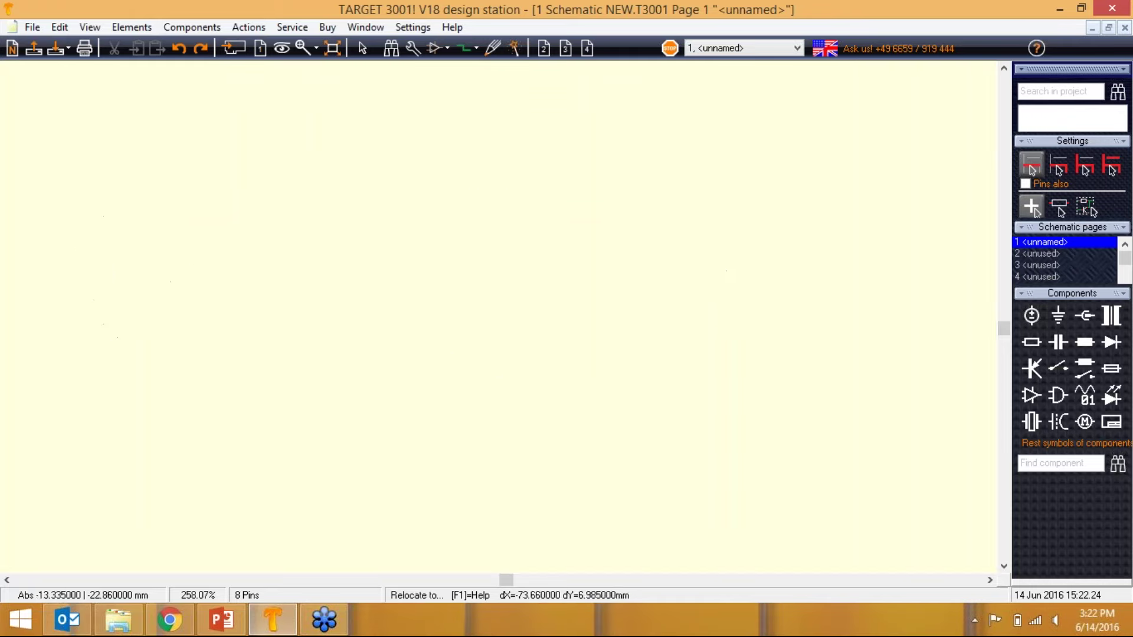
key(Escape)
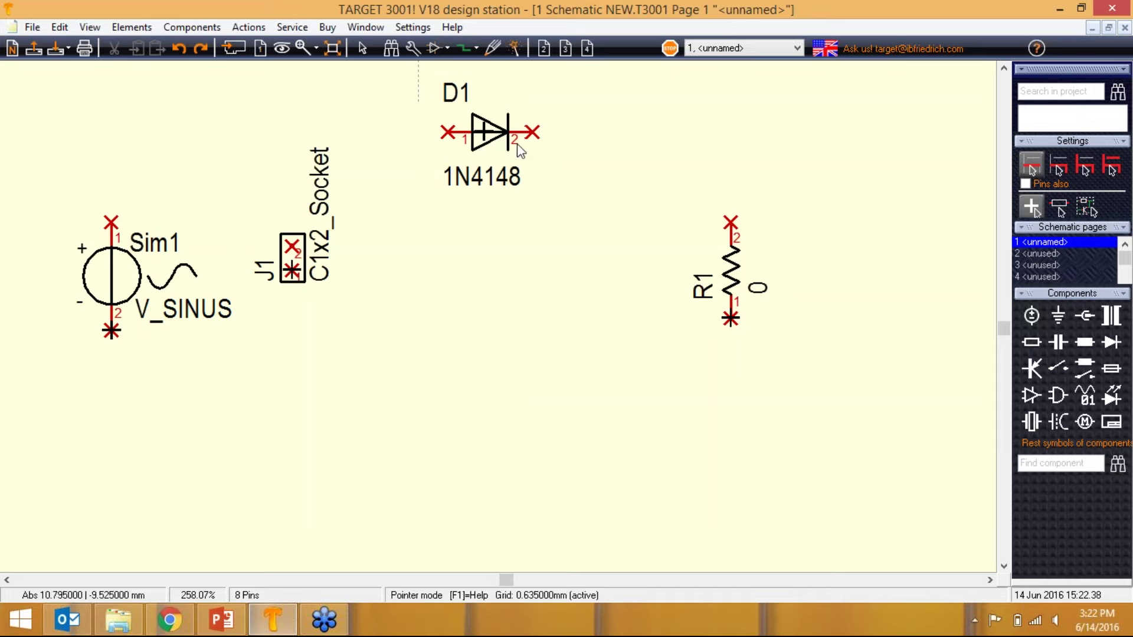
Draw signal wires from Sim1 pin 1 to J1 pin 2, on to D1 pin 1, and from D1 pin 2 to R1 pin 2.
click(463, 50)
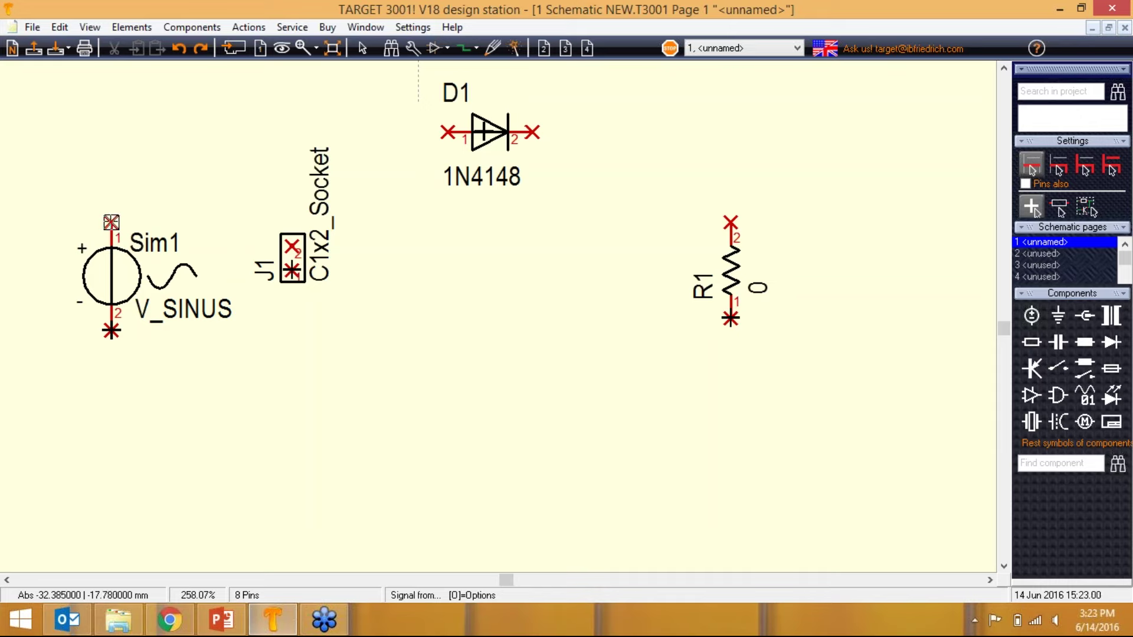
click(111, 222)
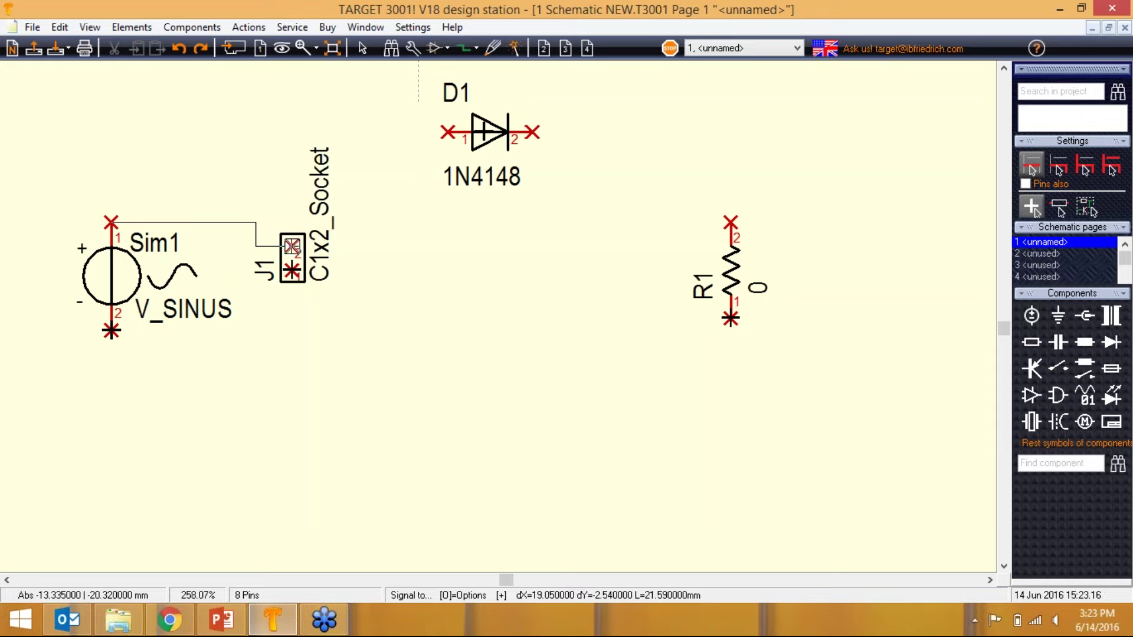
click(291, 246)
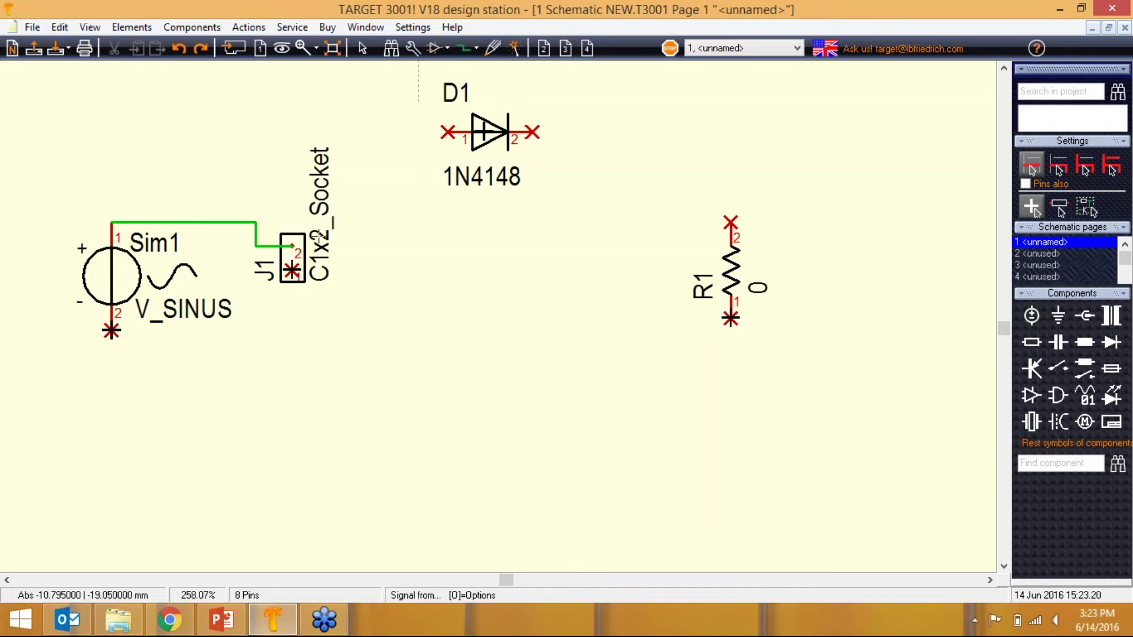
click(292, 246)
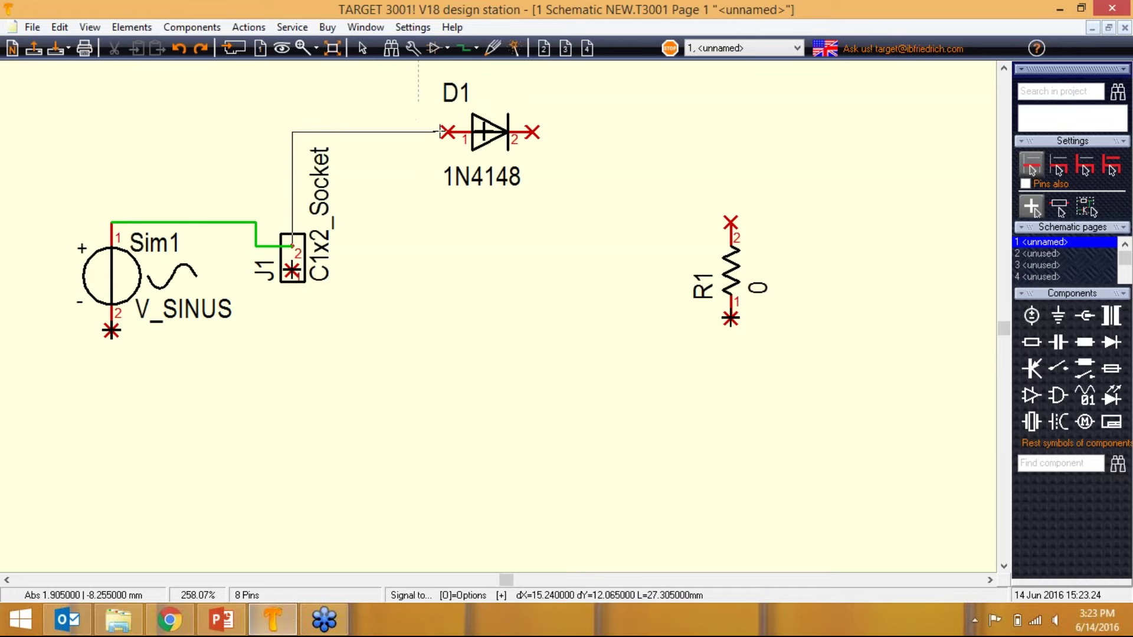
click(448, 132)
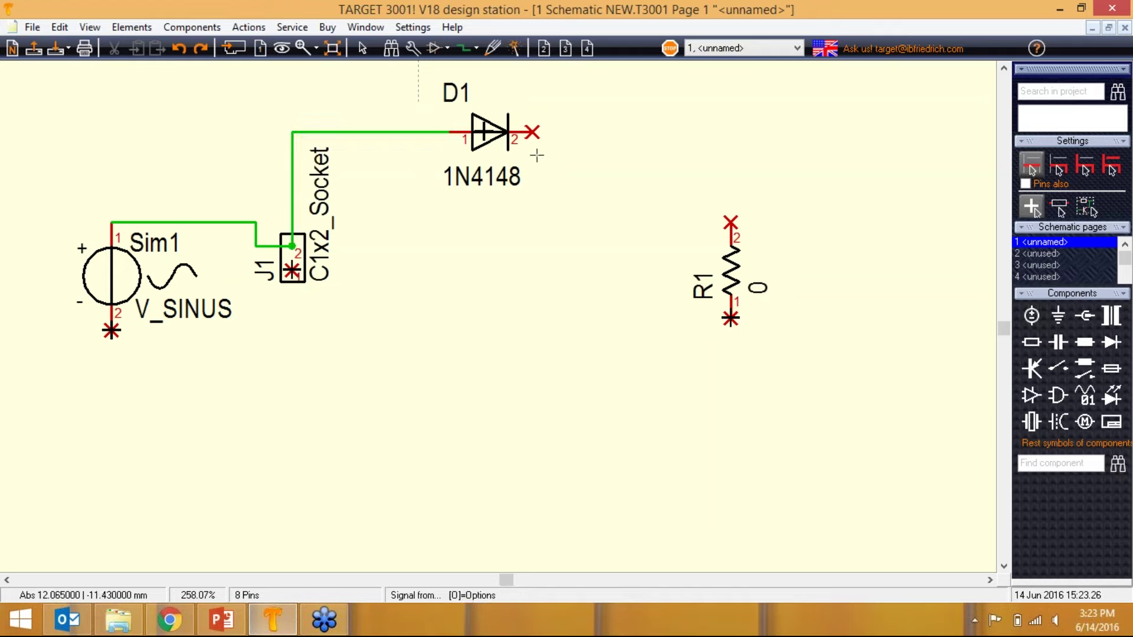
click(532, 132)
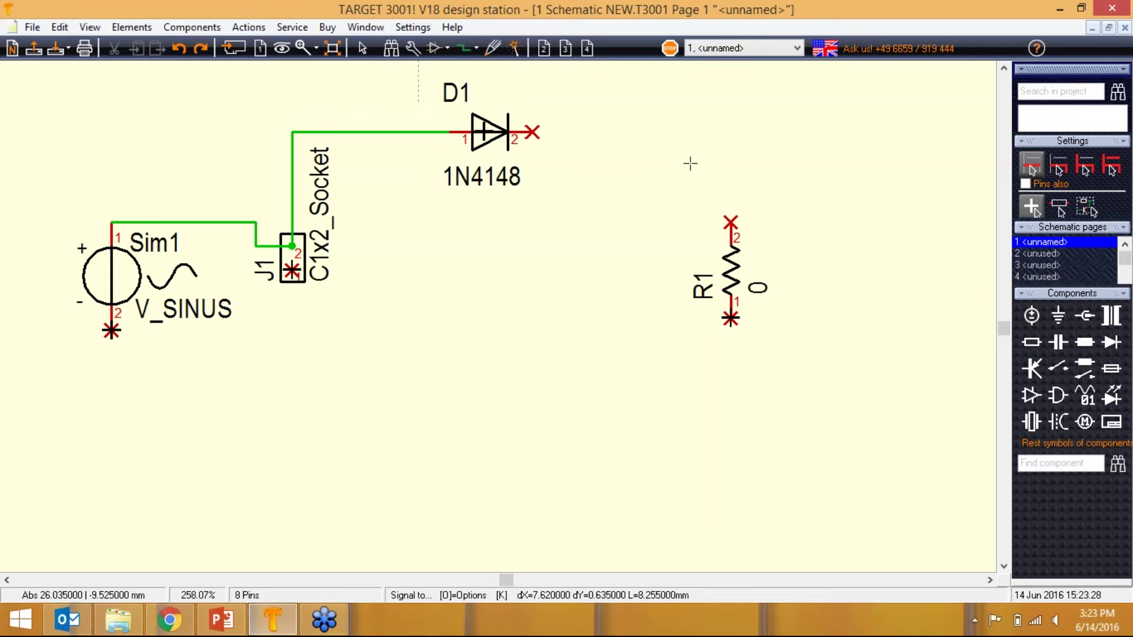
click(730, 221)
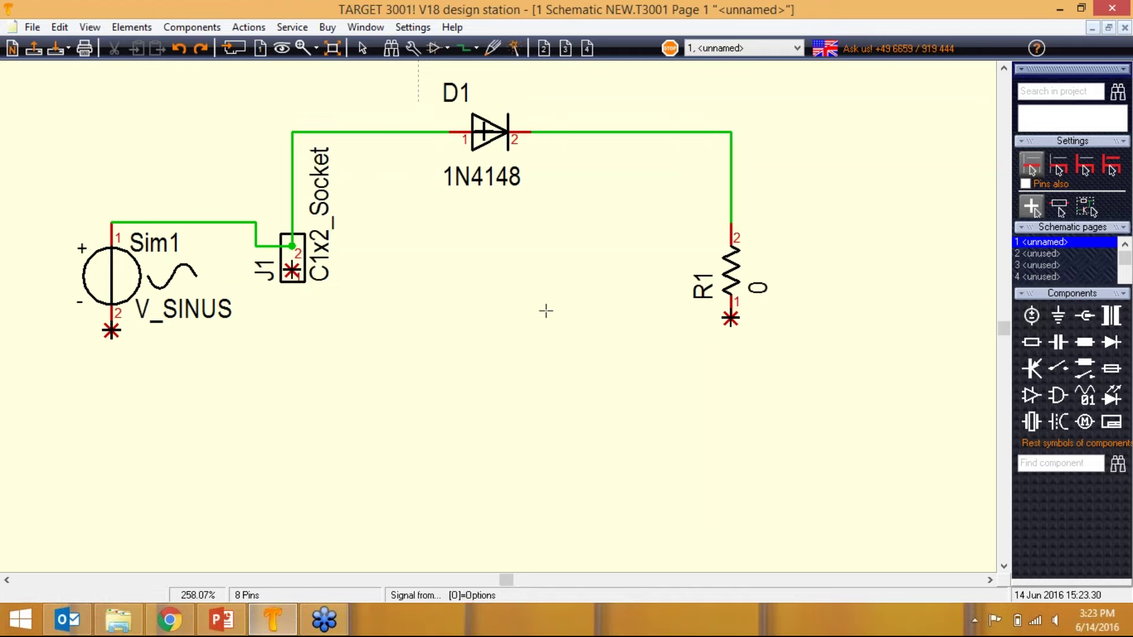
Wire the return path from Sim1 pin 2 to J1 pin 1 and on to R1 pin 1, and end signal drawing.
click(111, 330)
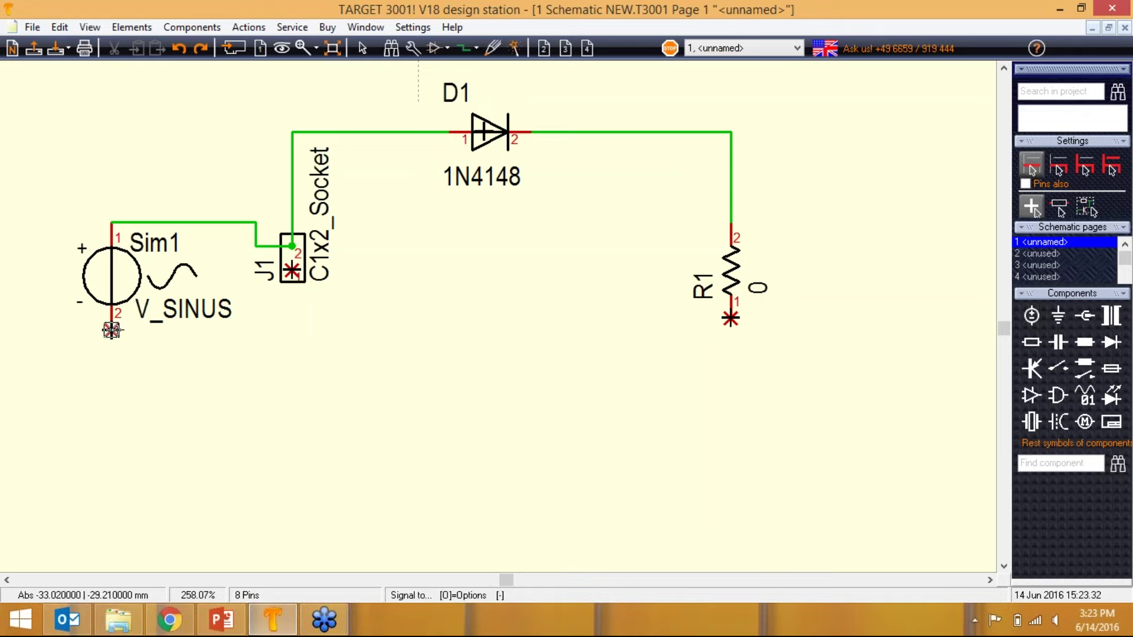
click(291, 270)
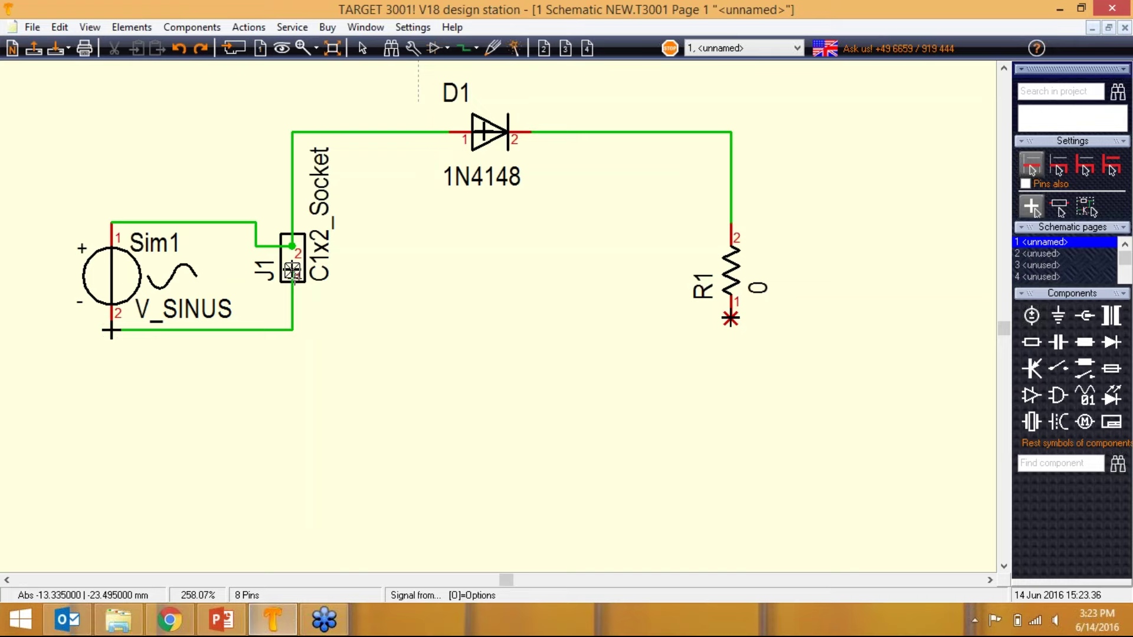
click(291, 270)
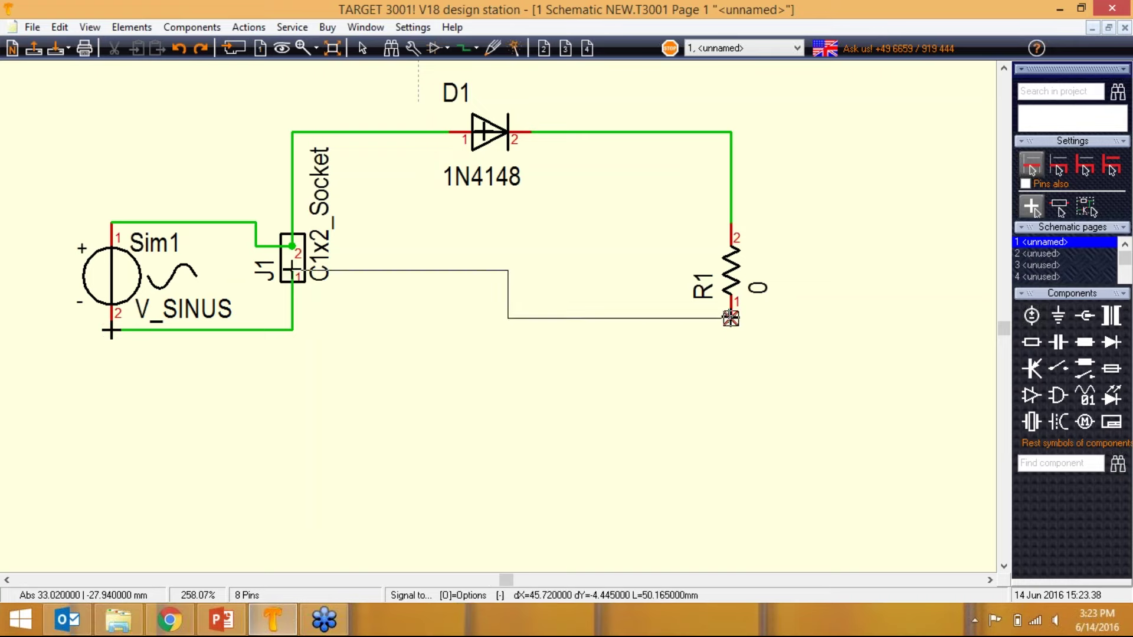
click(730, 318)
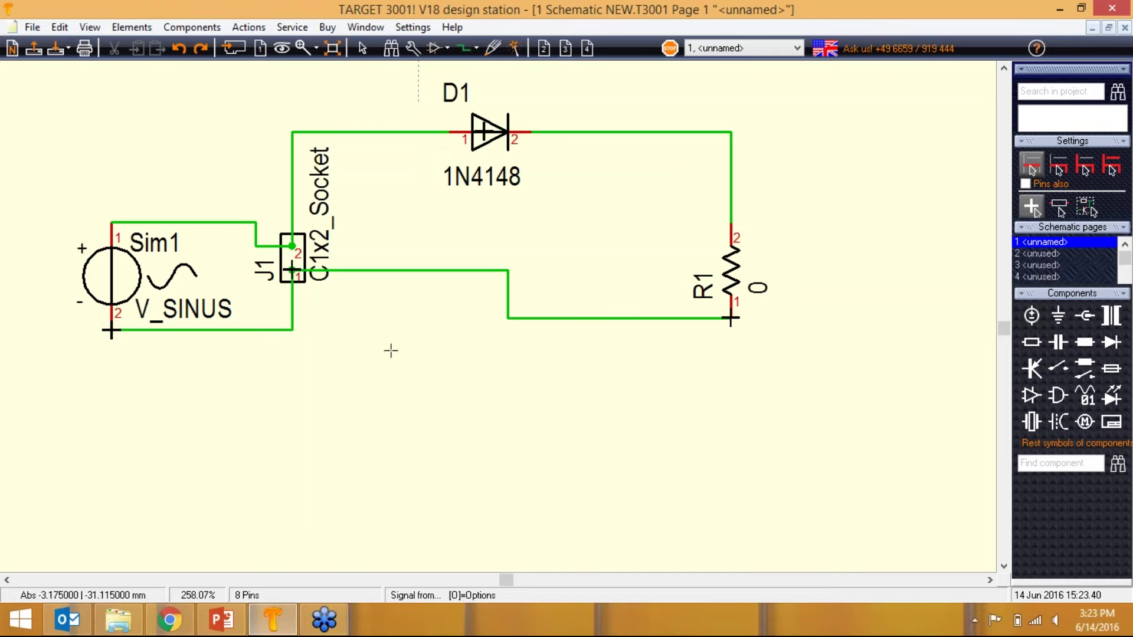
key(Escape)
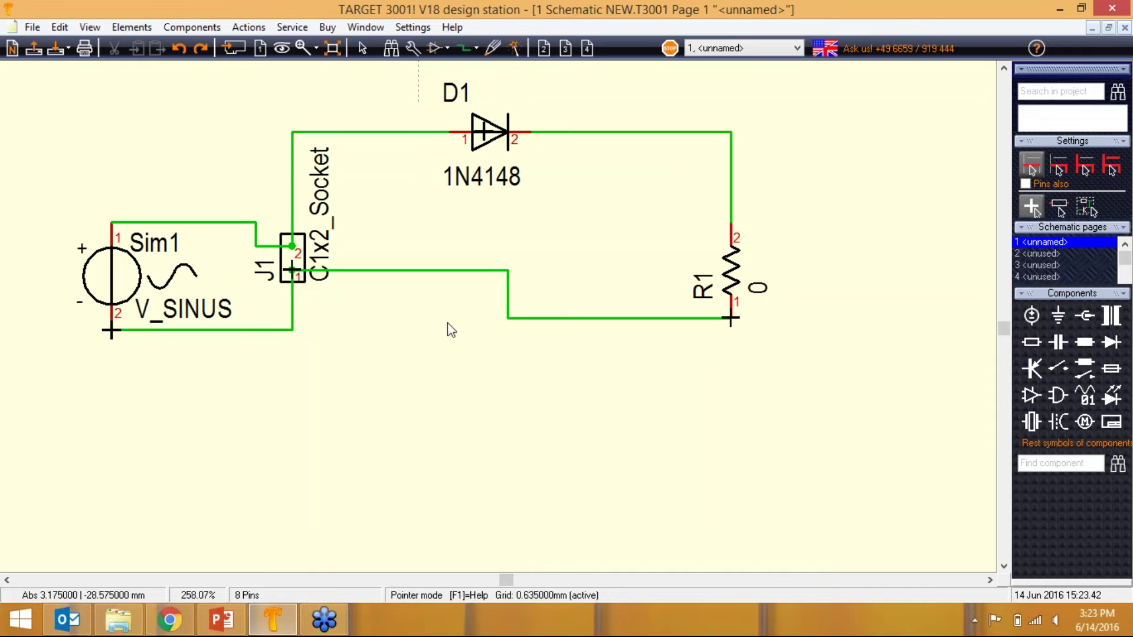
Import the !GND reference symbol for signal GND and place one below the return wire between J1 and R1.
click(332, 48)
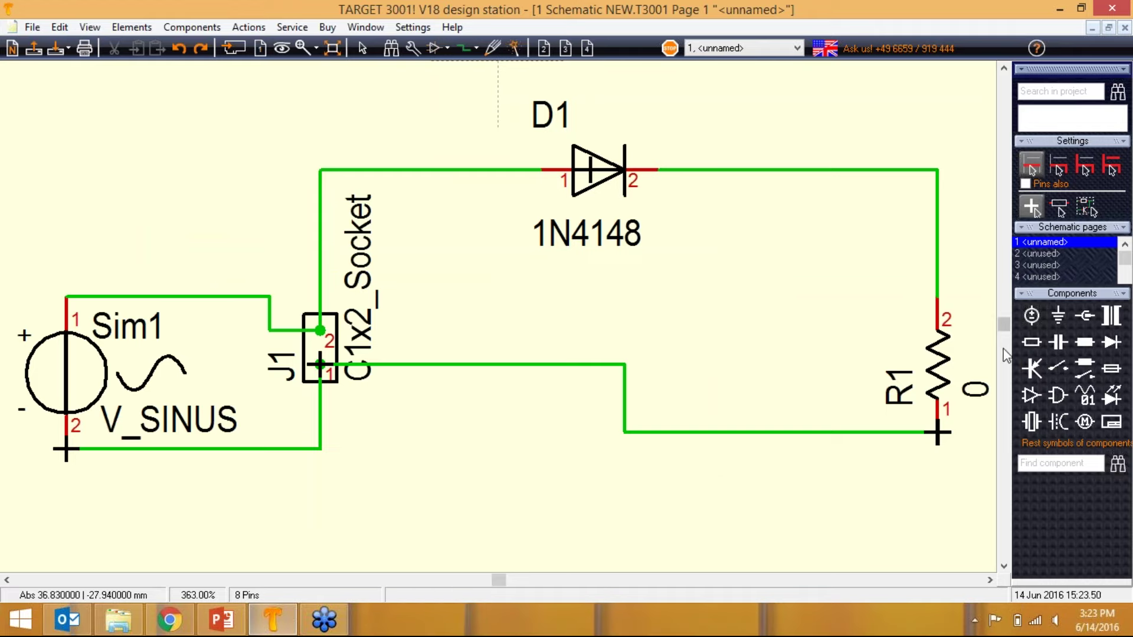
click(1059, 325)
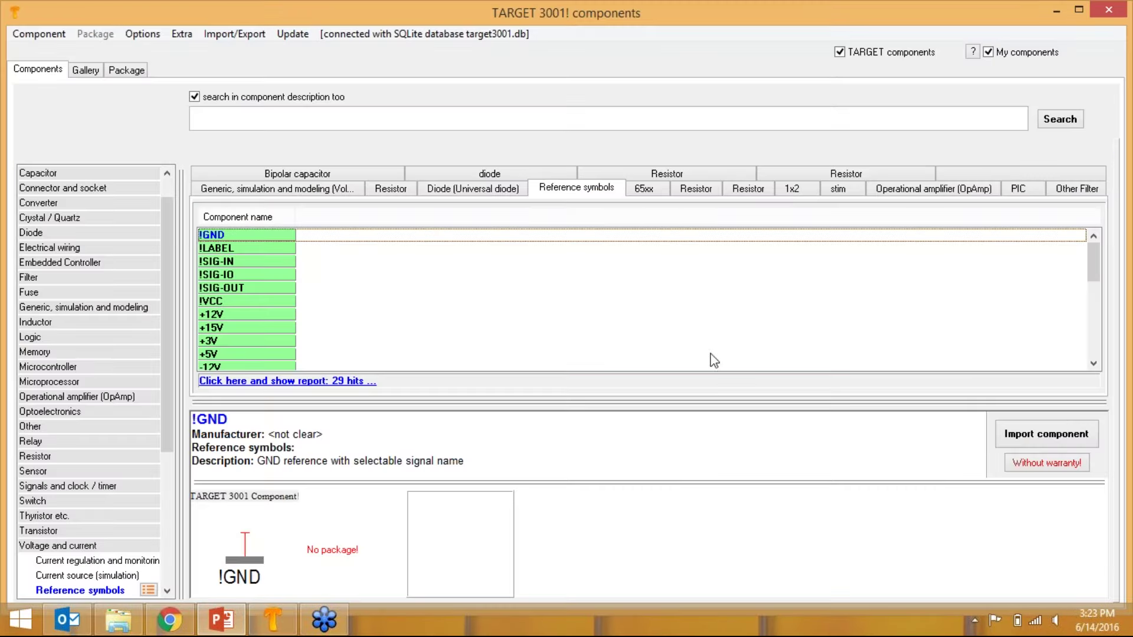
click(1048, 435)
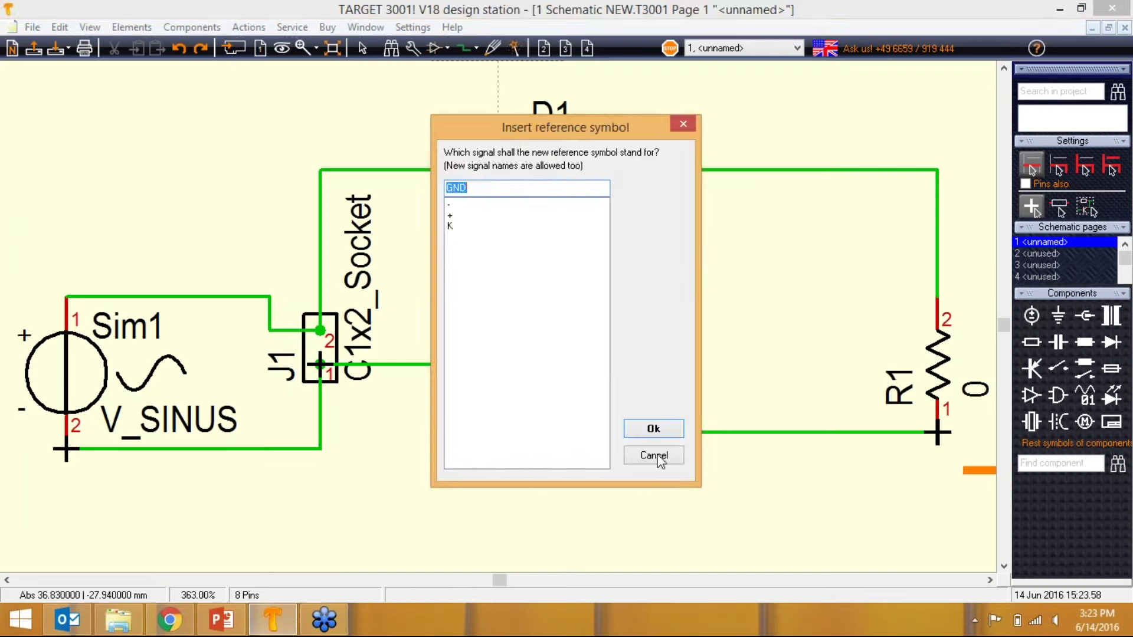
click(653, 429)
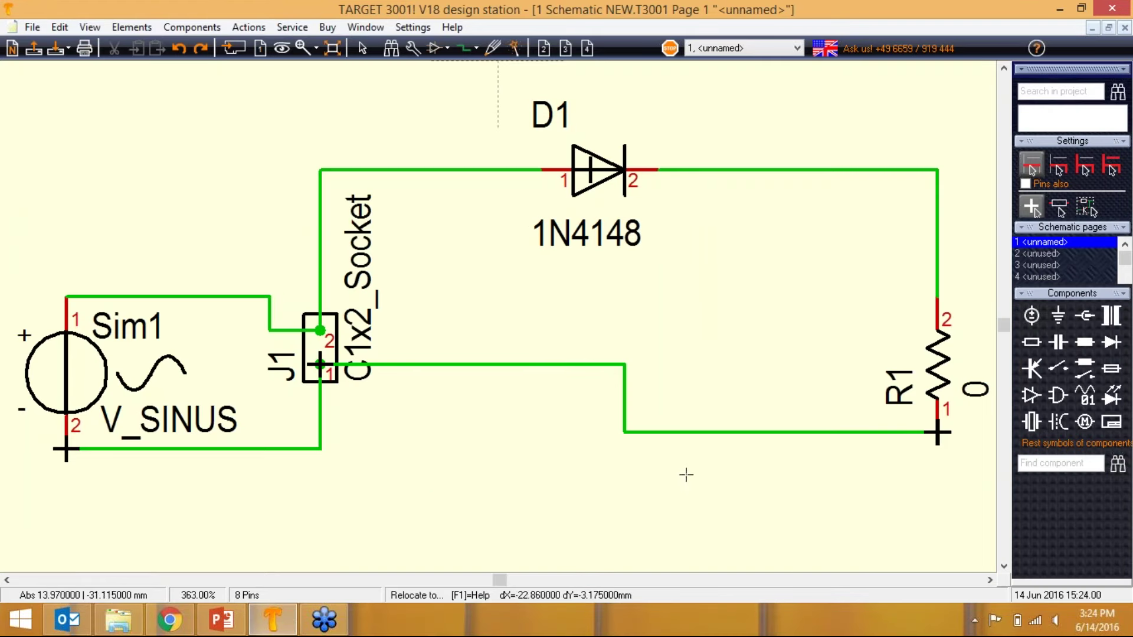
click(683, 474)
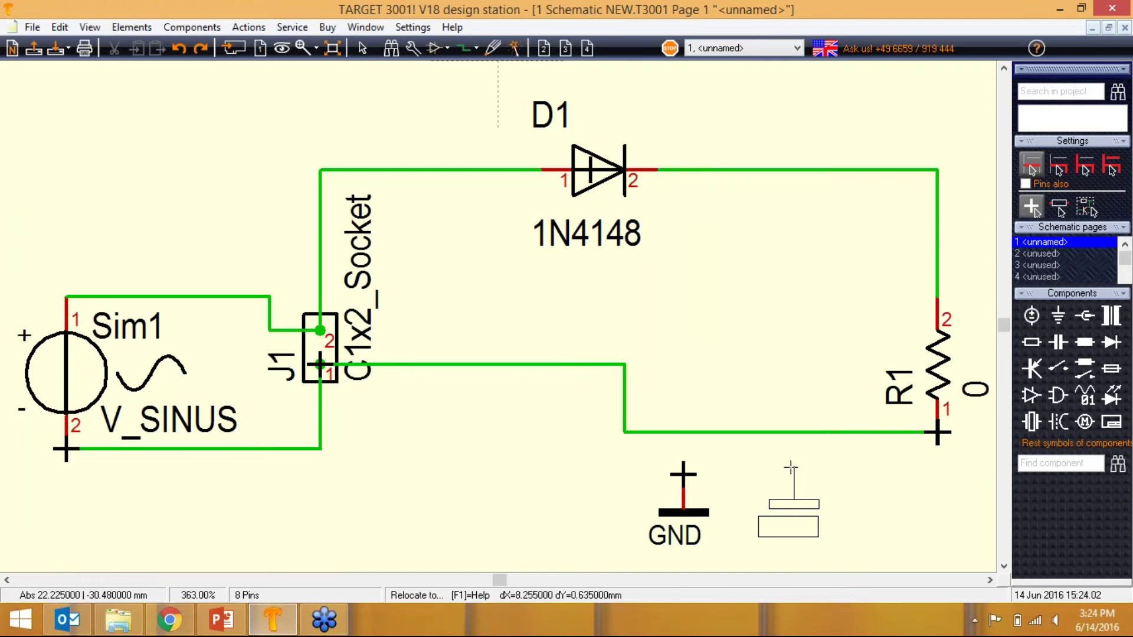
key(Escape)
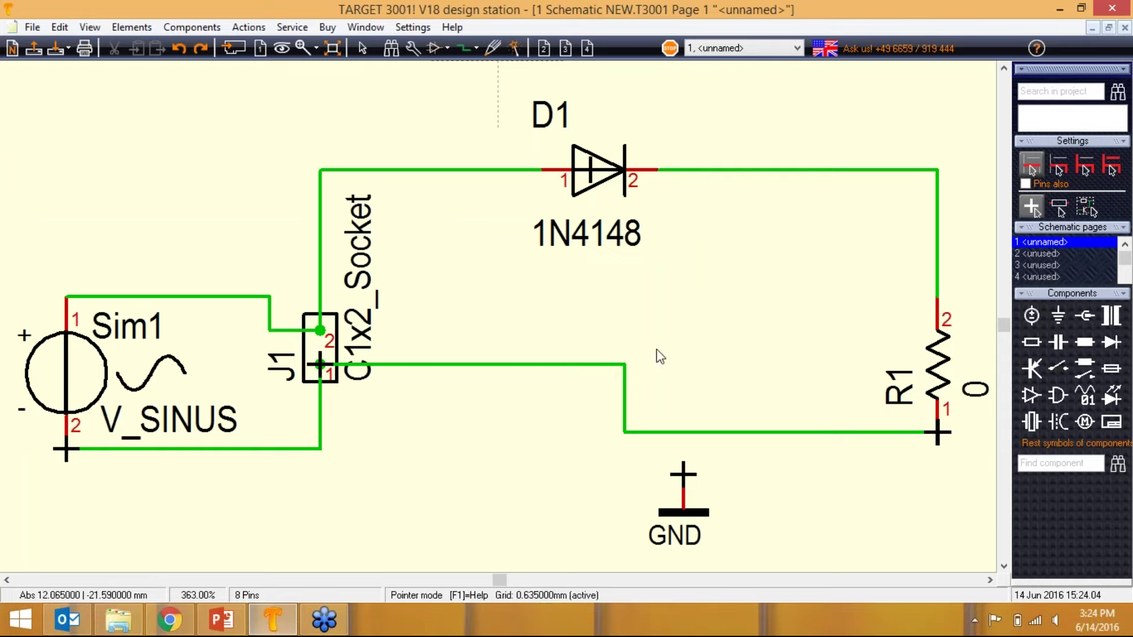
Draw a signal wire from the GND symbol up to the return wire and end signal drawing.
click(463, 48)
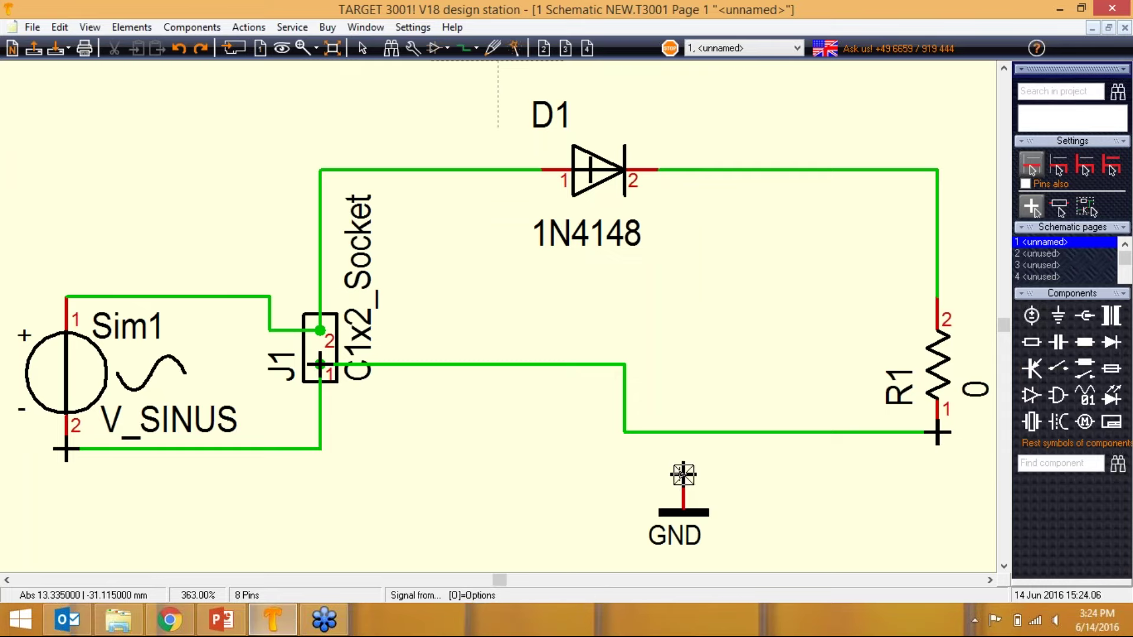
click(683, 473)
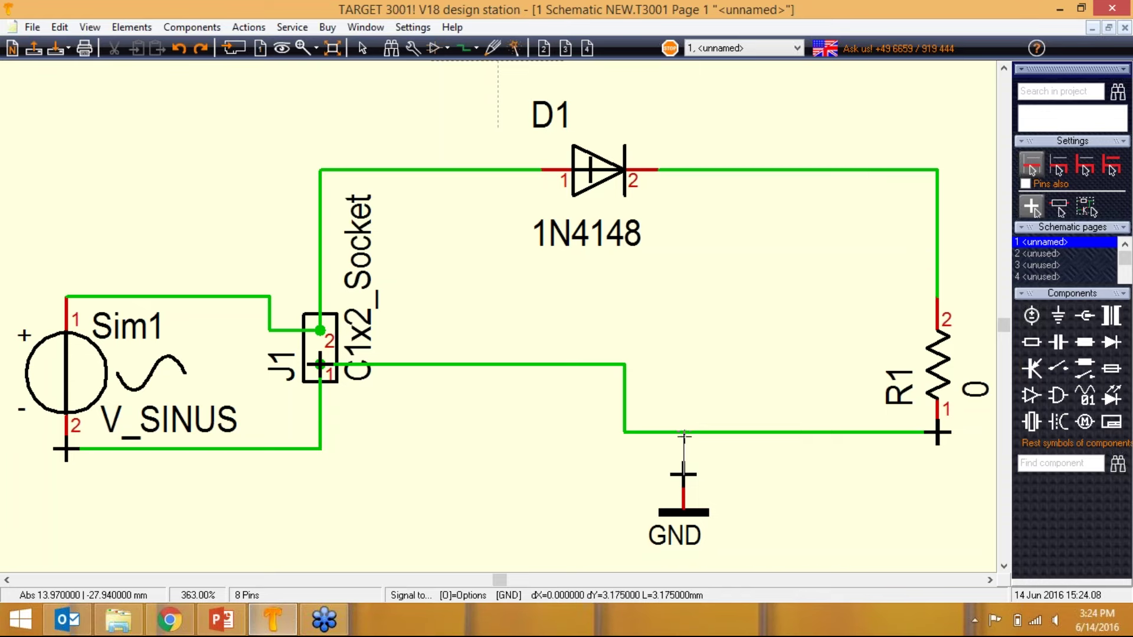
click(682, 432)
click(613, 441)
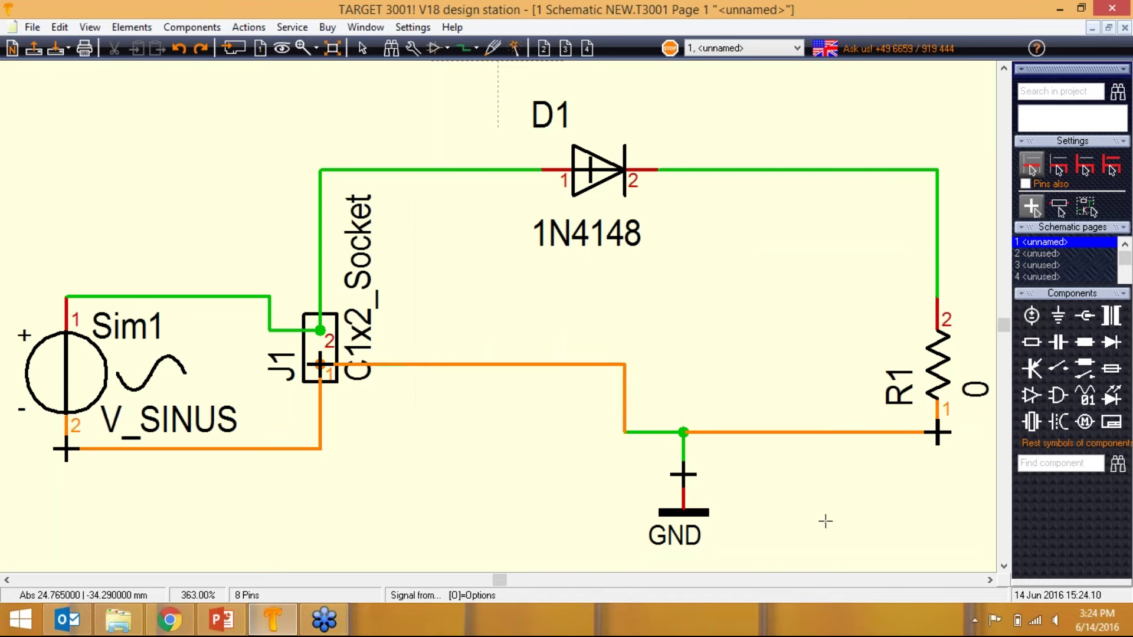
key(Escape)
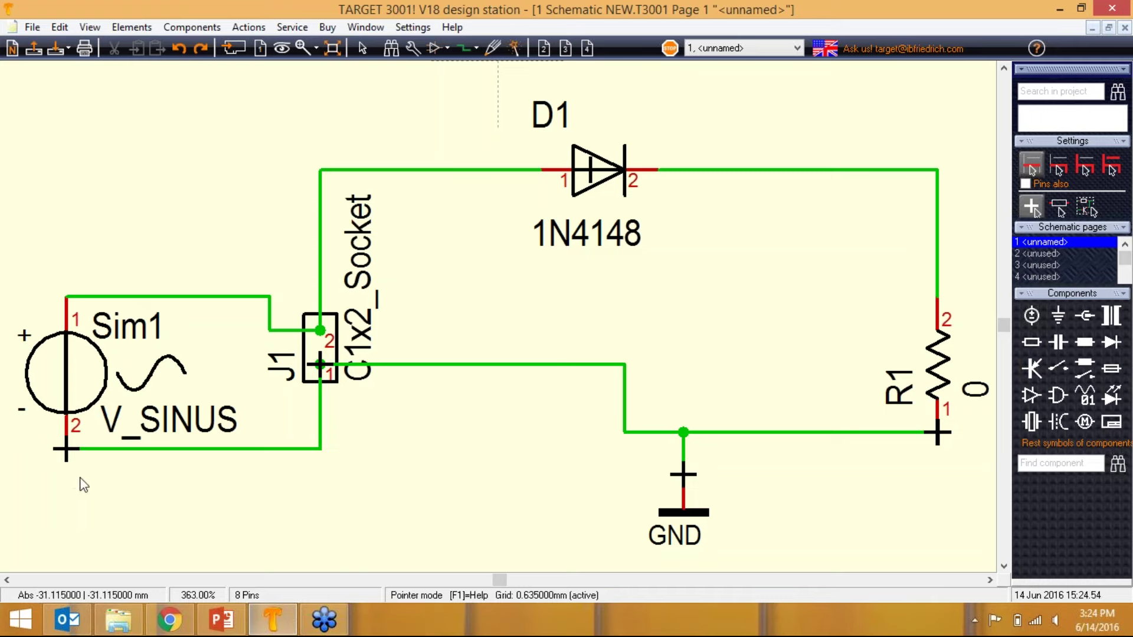
Set the value of voltage source Sim1 to 12, reviewing its sinusoidal simulation model parameters before applying the change.
double_click(66, 452)
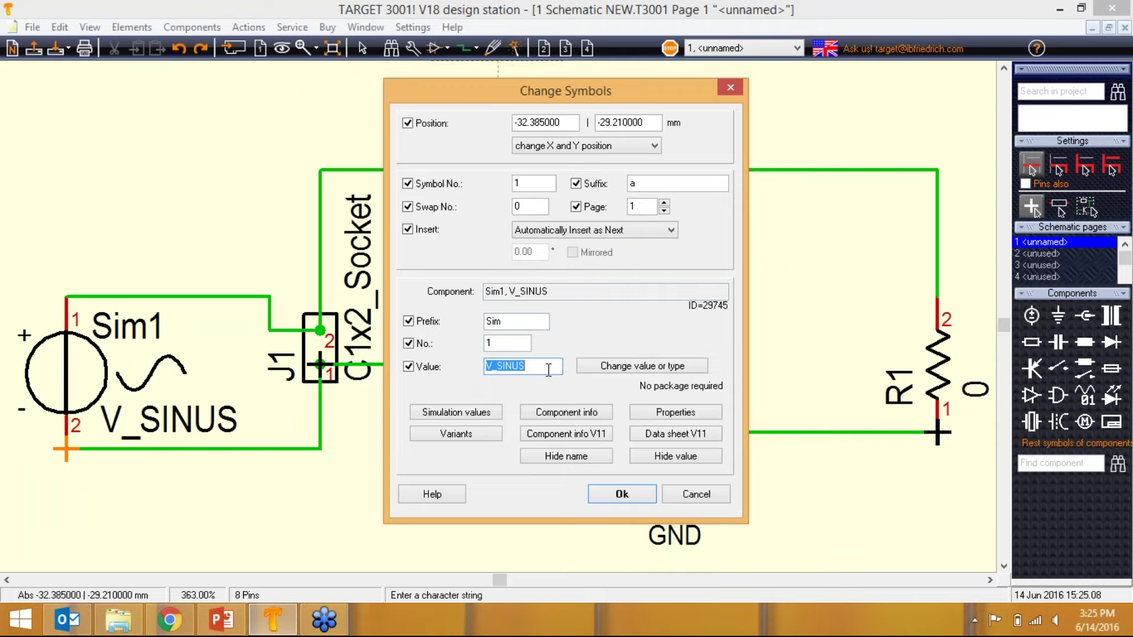
text(12)
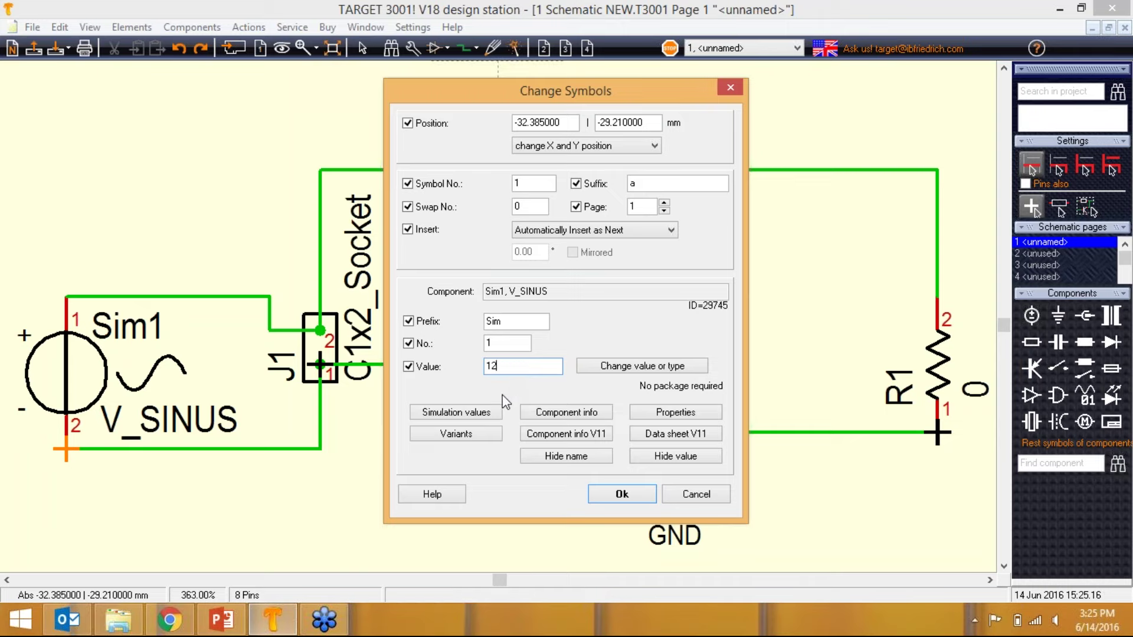
click(449, 413)
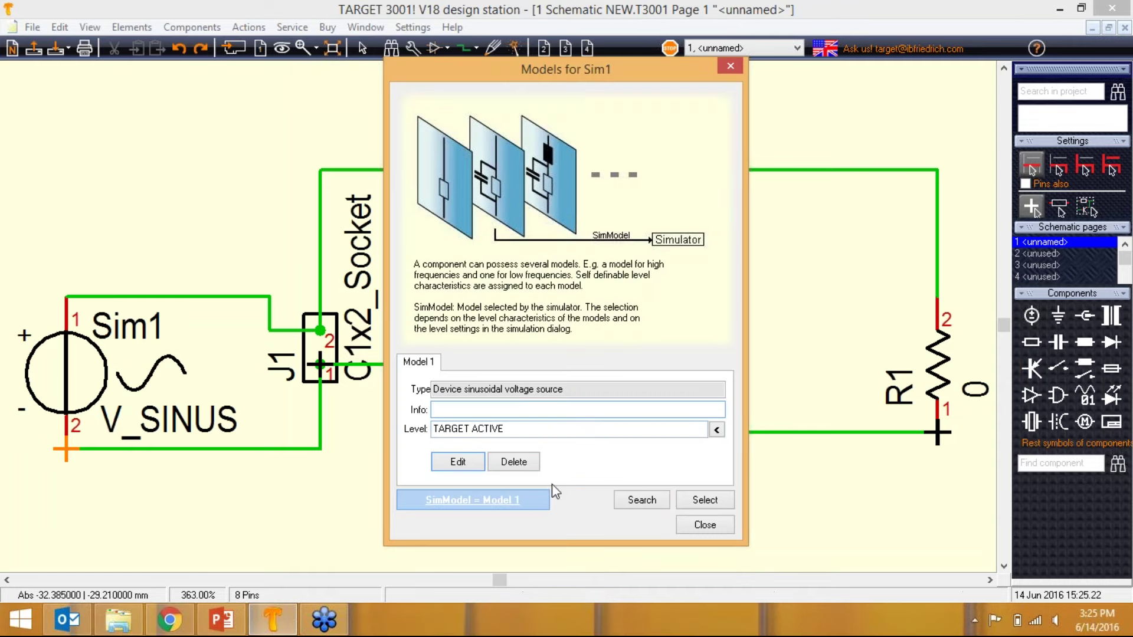
click(458, 461)
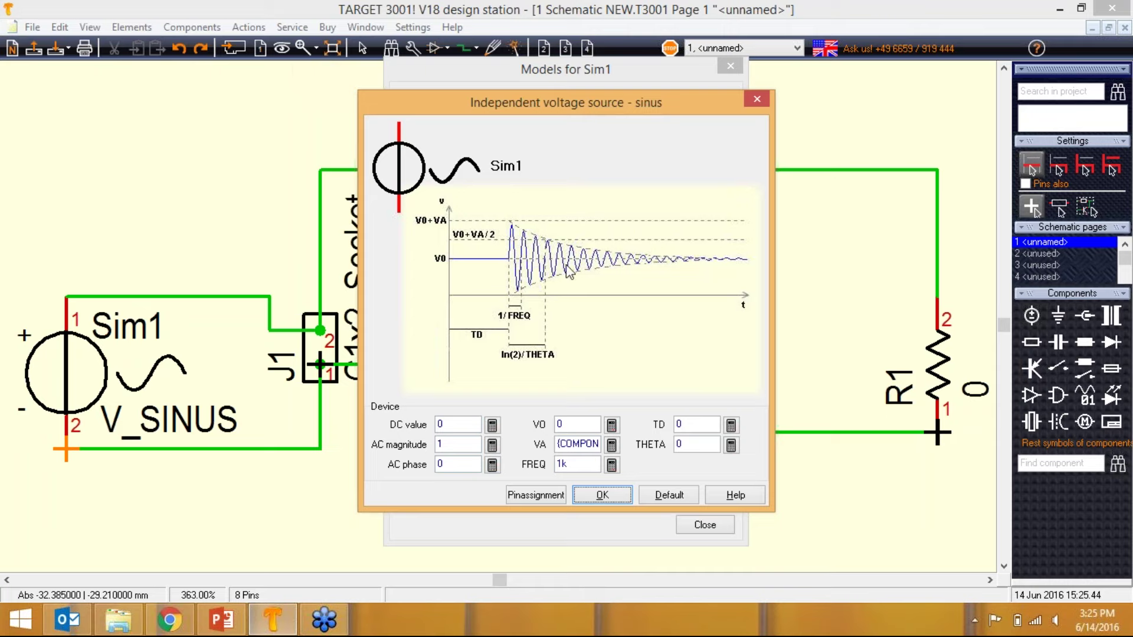
click(616, 494)
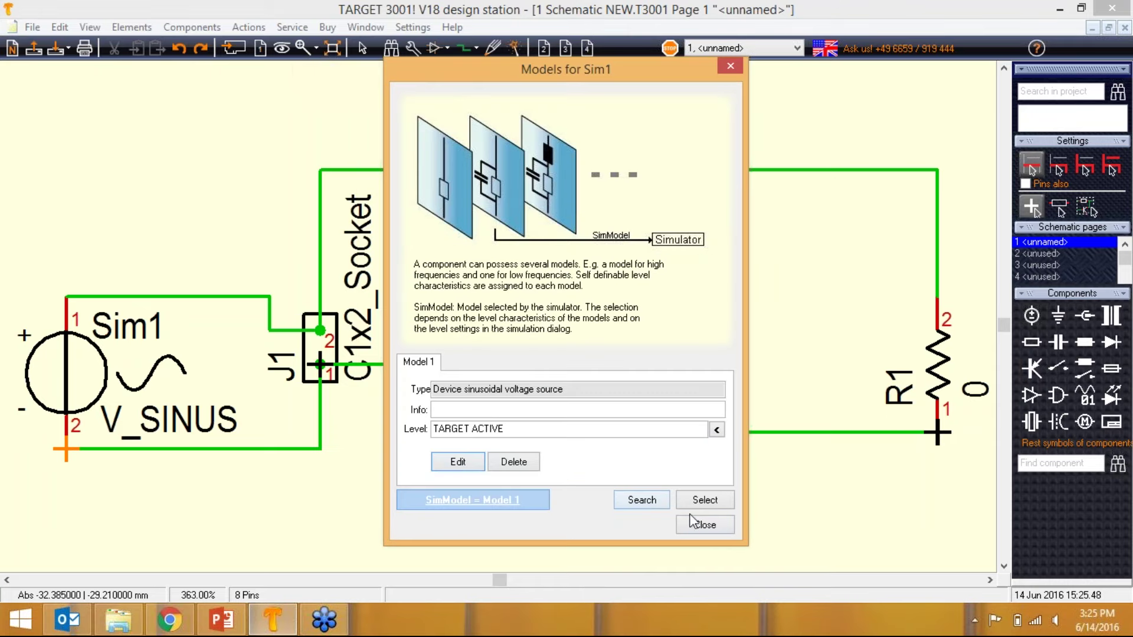
click(692, 522)
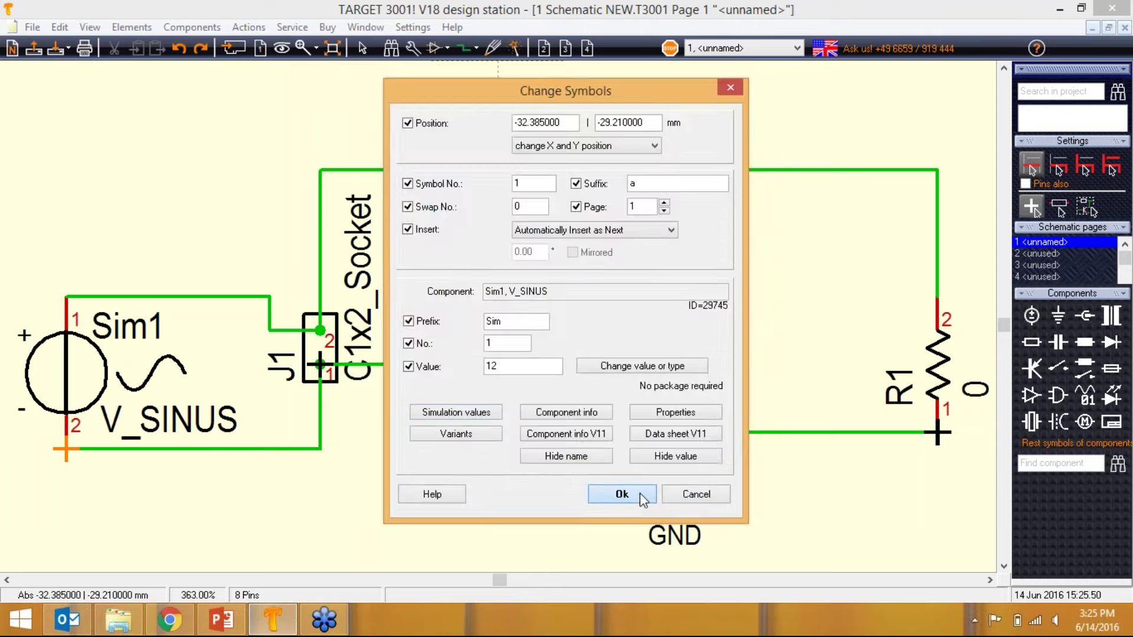
click(640, 493)
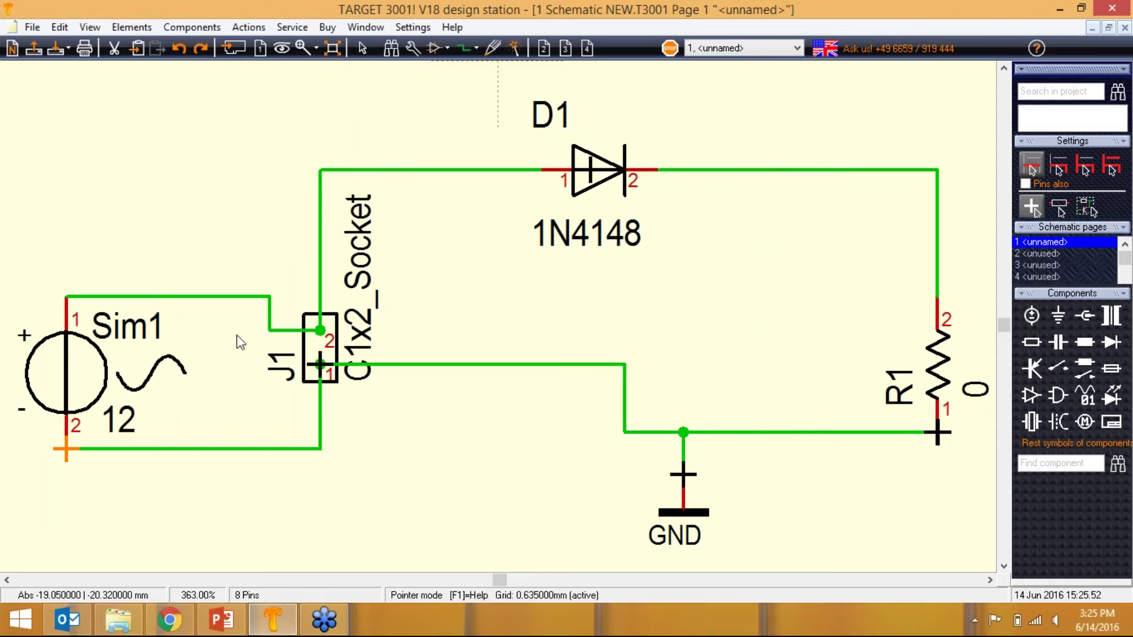
click(526, 321)
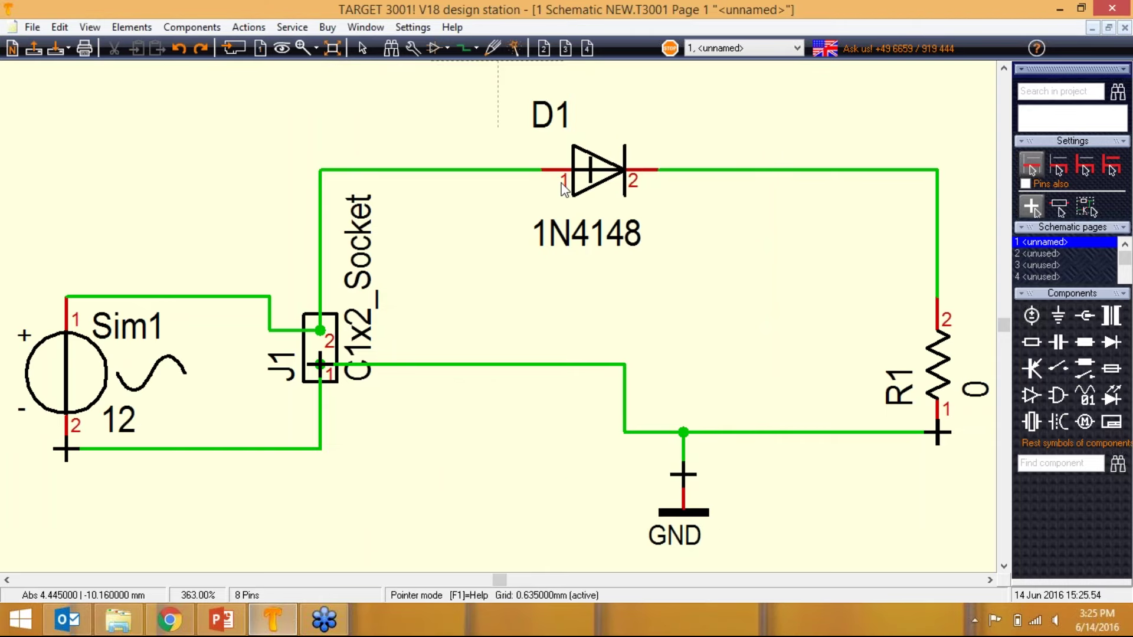
Examine the simulation model parameters of diode D1 and accept them without edits.
double_click(591, 175)
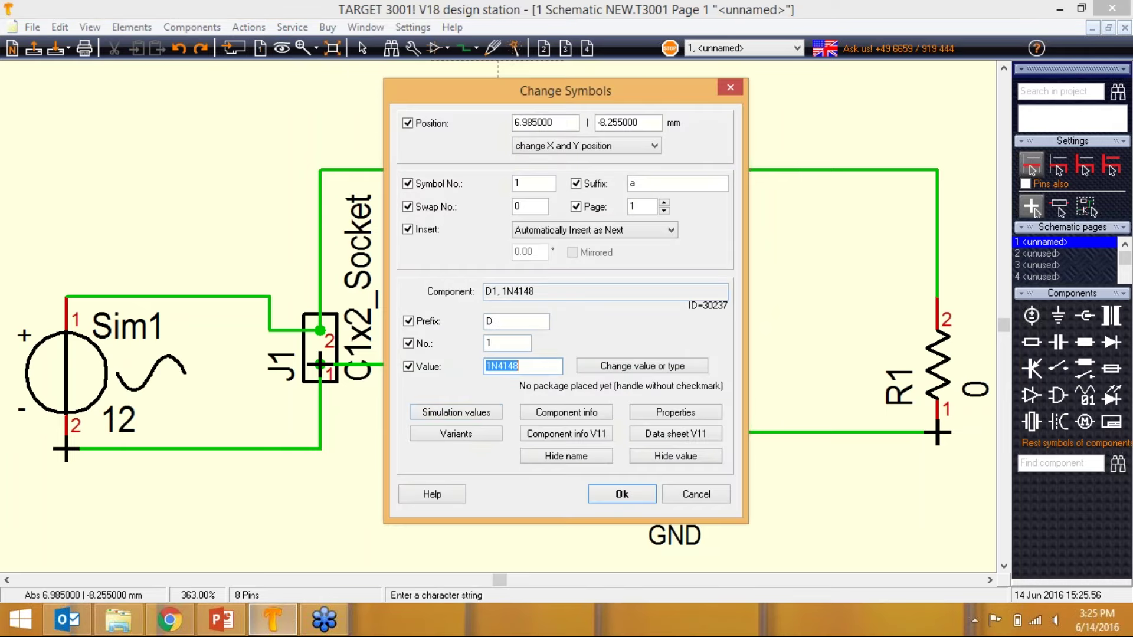
click(454, 412)
click(457, 461)
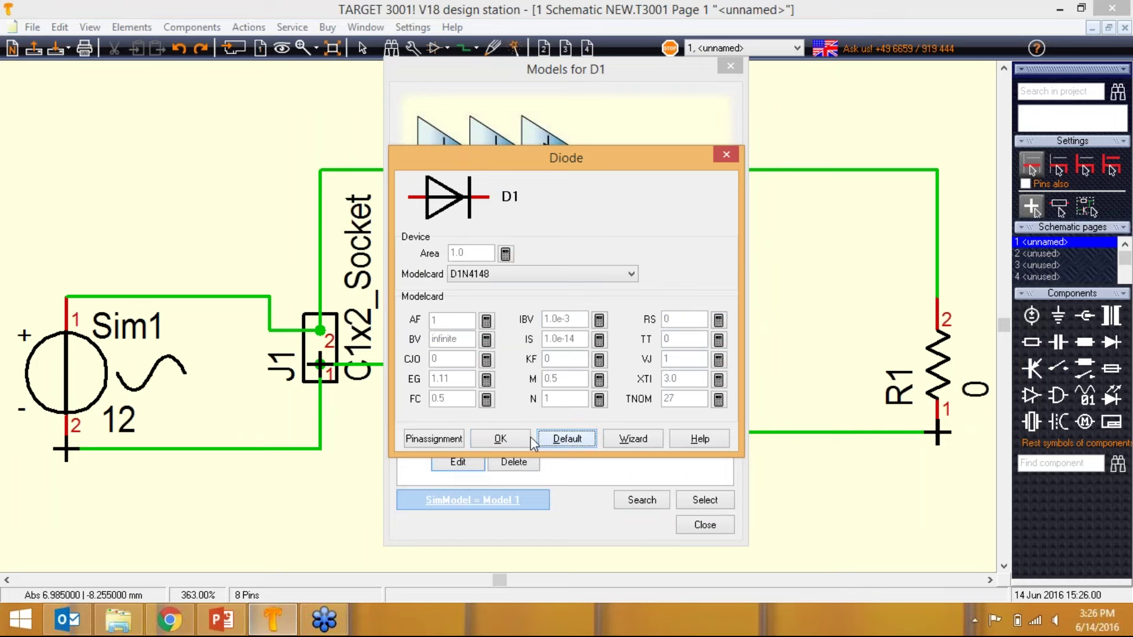
click(501, 439)
click(686, 522)
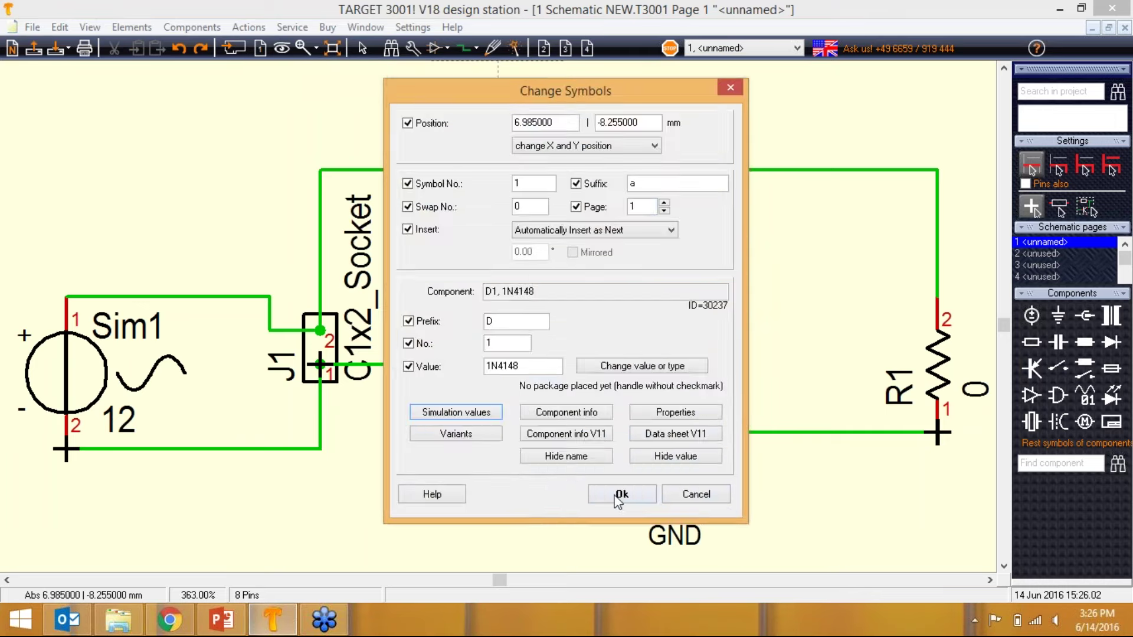
click(611, 493)
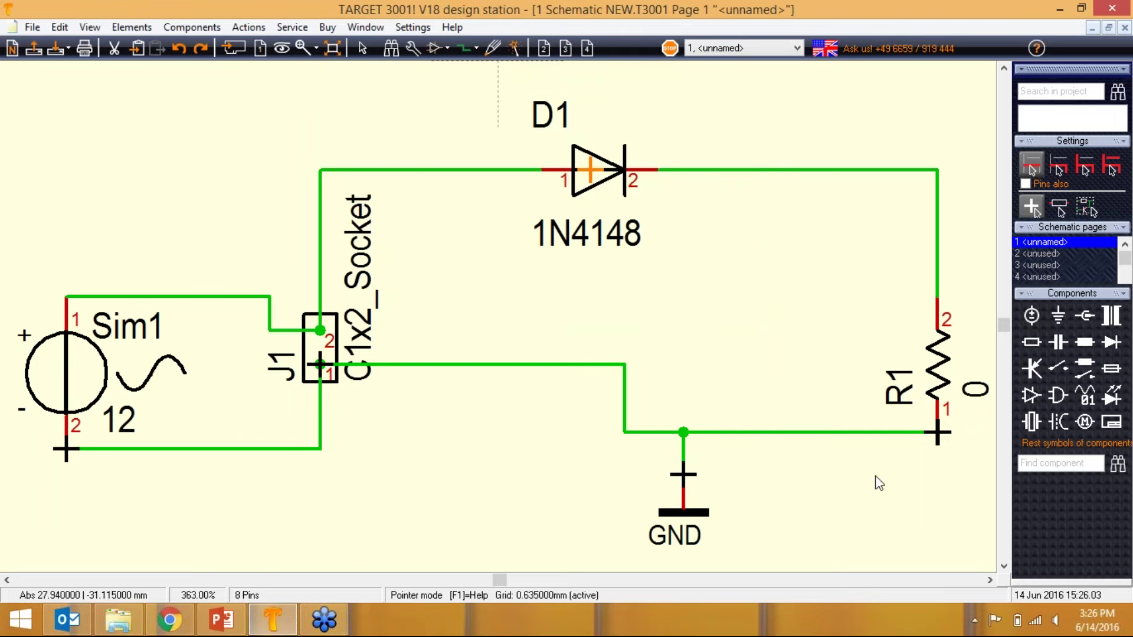
Set the value of resistor R1 to 400 and deselect it.
double_click(938, 437)
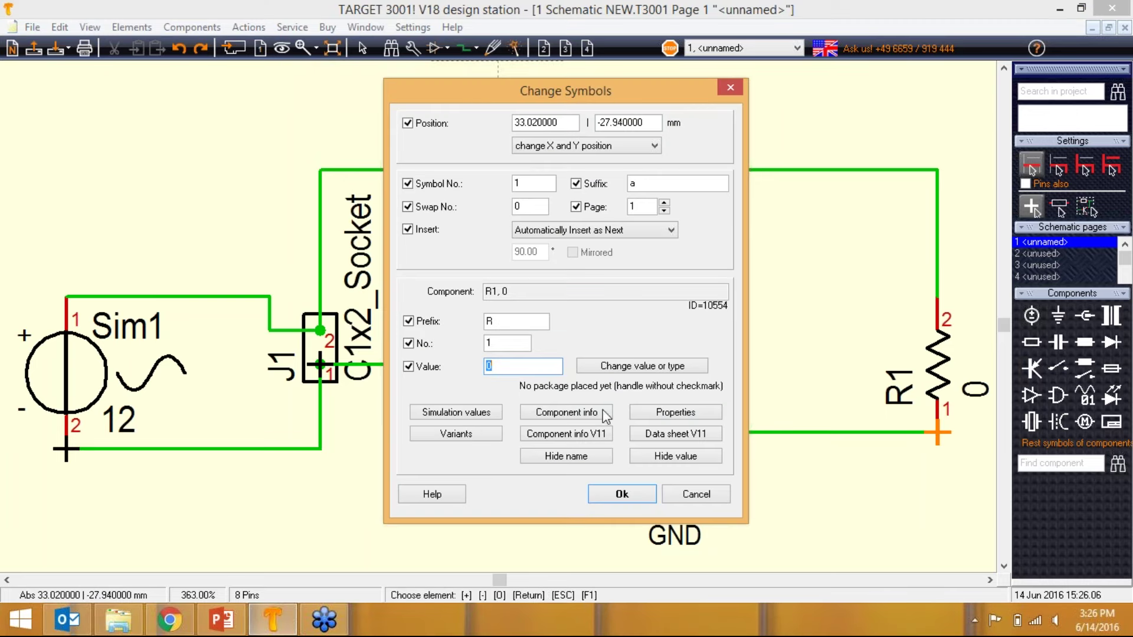
text(400)
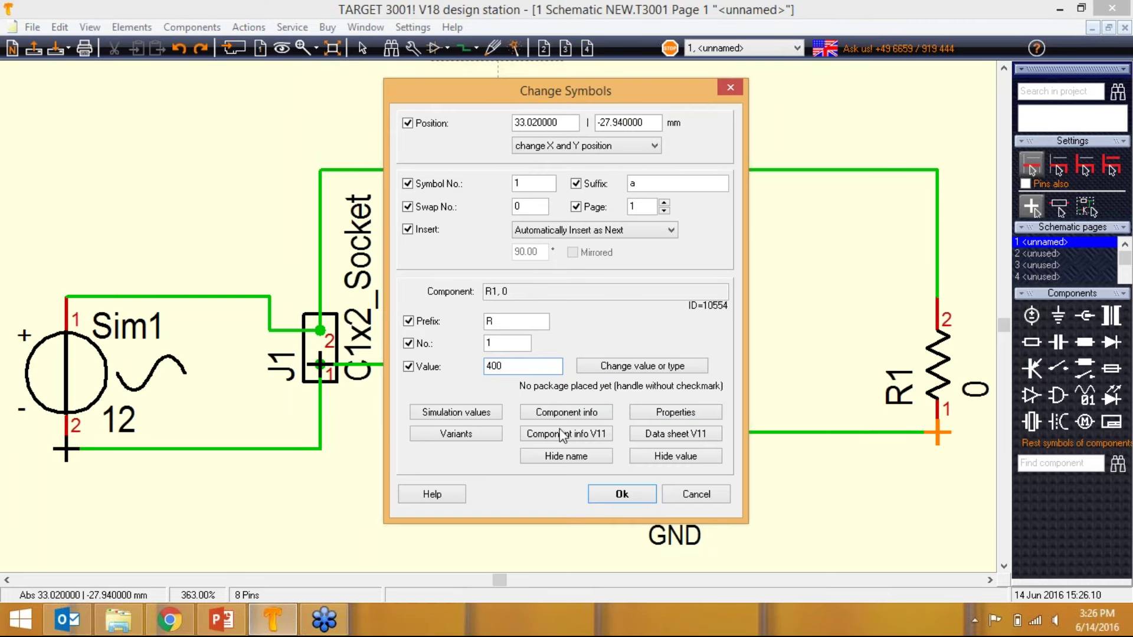
click(622, 496)
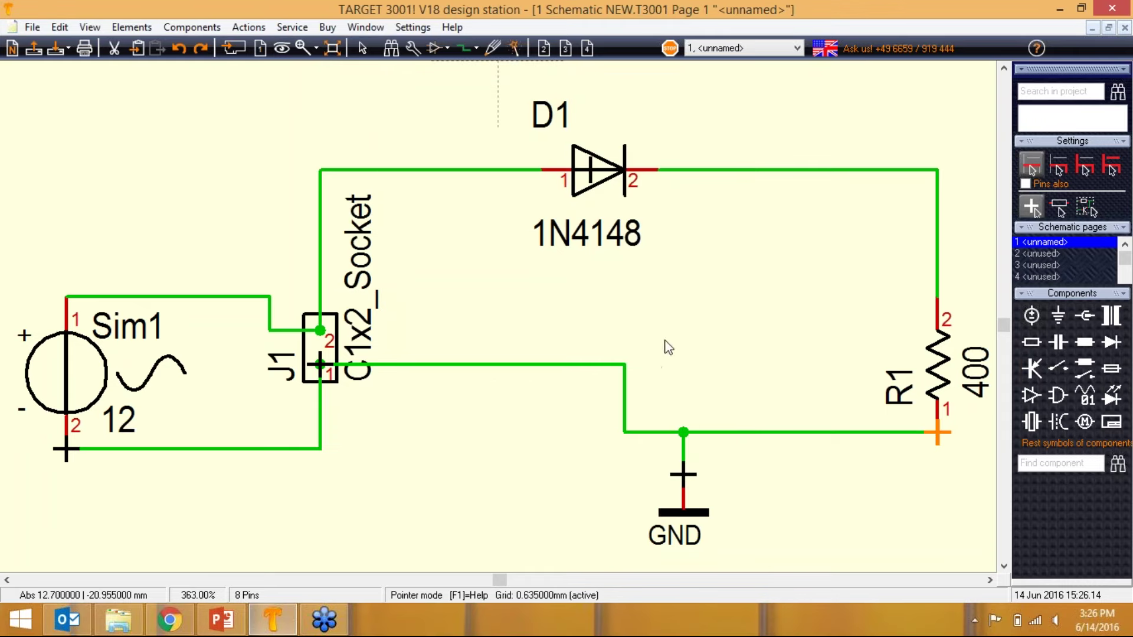
click(668, 348)
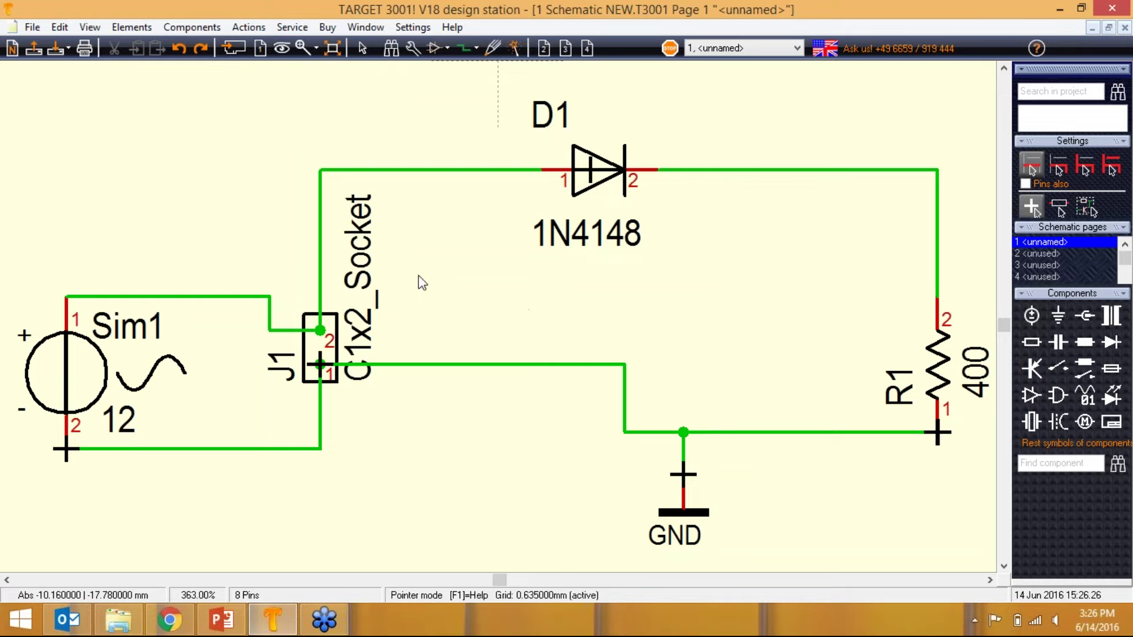
Name the signal between D1 and R1 "out" and the signal from Sim1 pin 1 to J1 pin 2 "in".
double_click(830, 171)
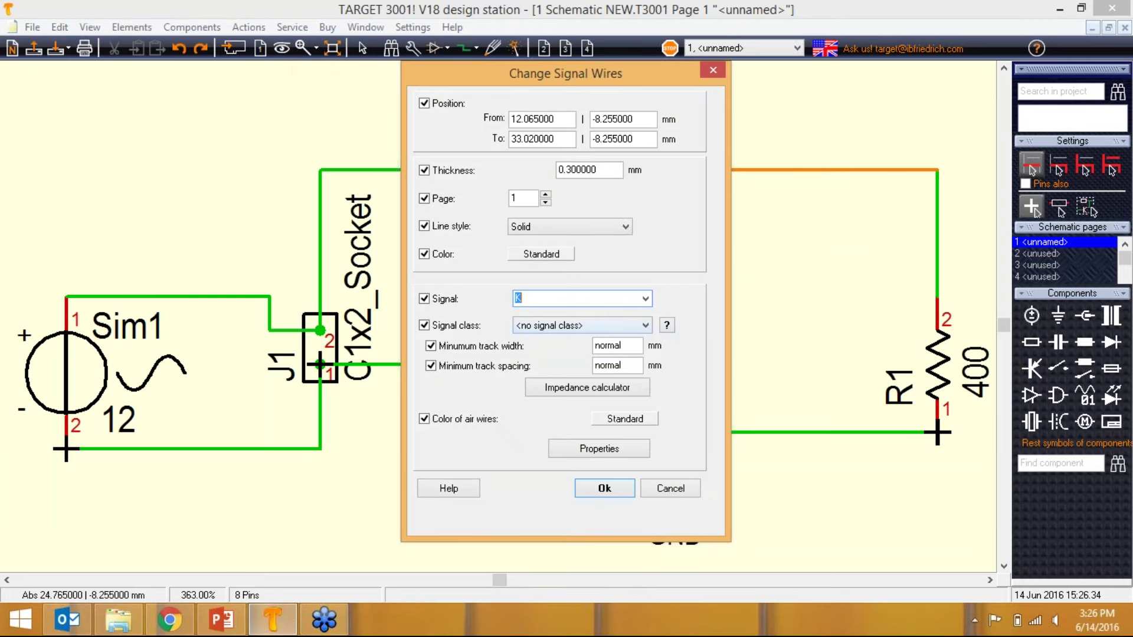
text(out)
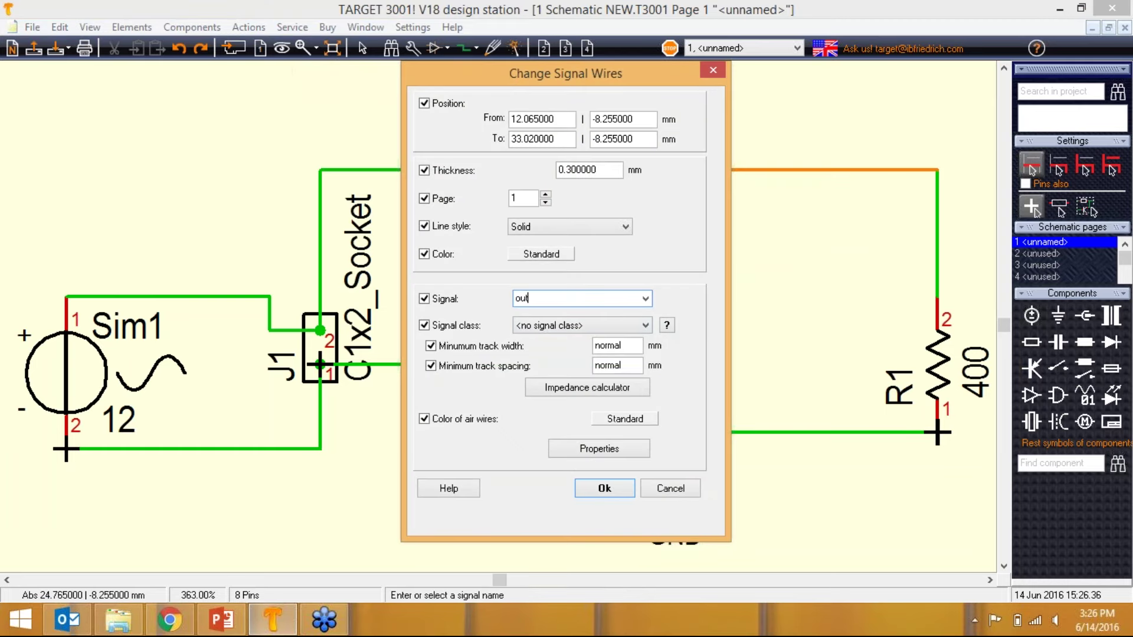
click(587, 488)
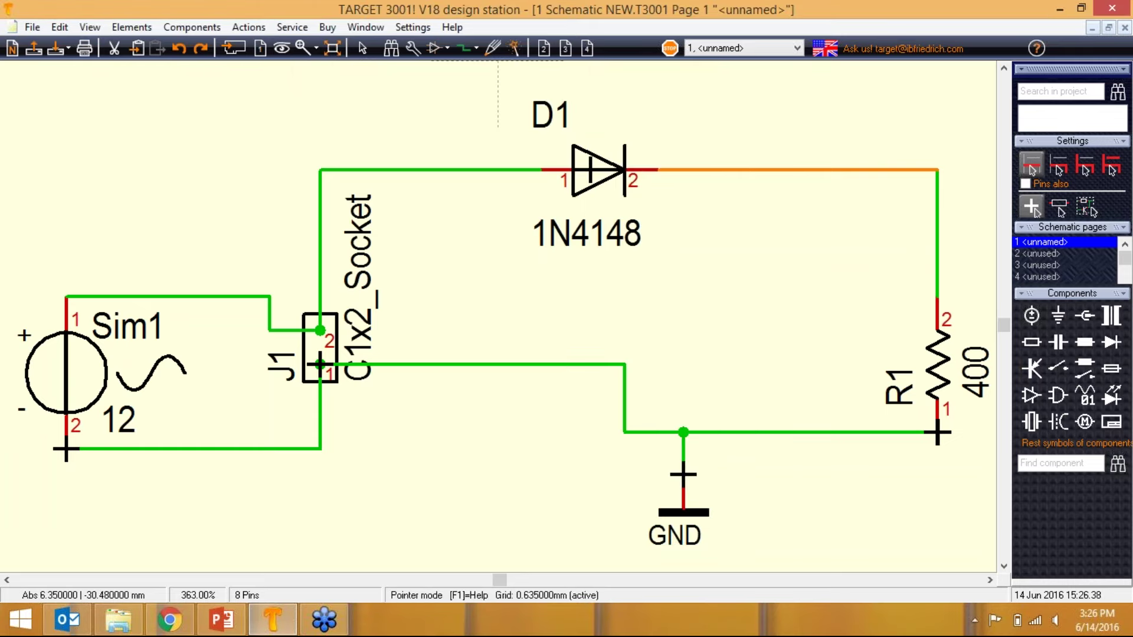
double_click(242, 297)
text(in)
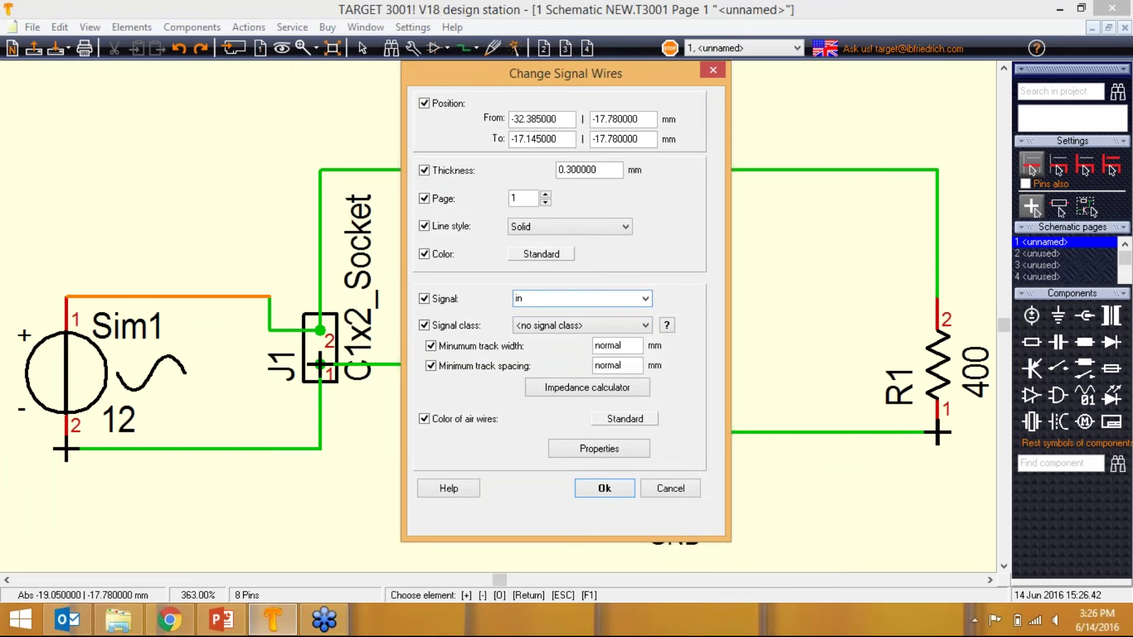
click(590, 487)
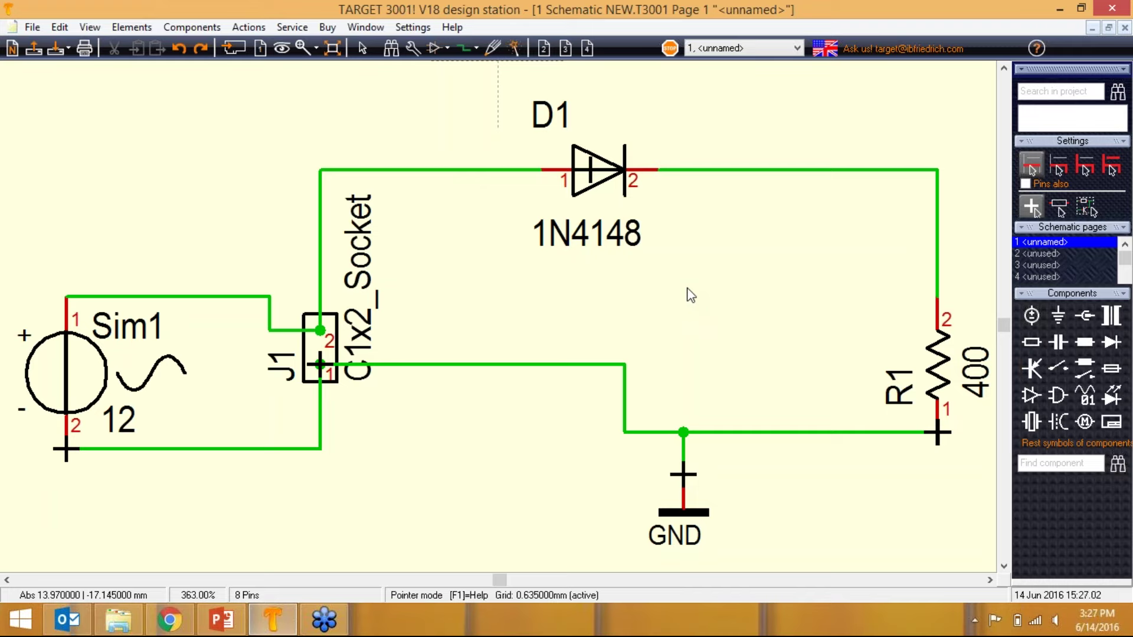
Open the simulation for the schematic, examine the extended transient analysis settings and accept them without edits.
click(513, 49)
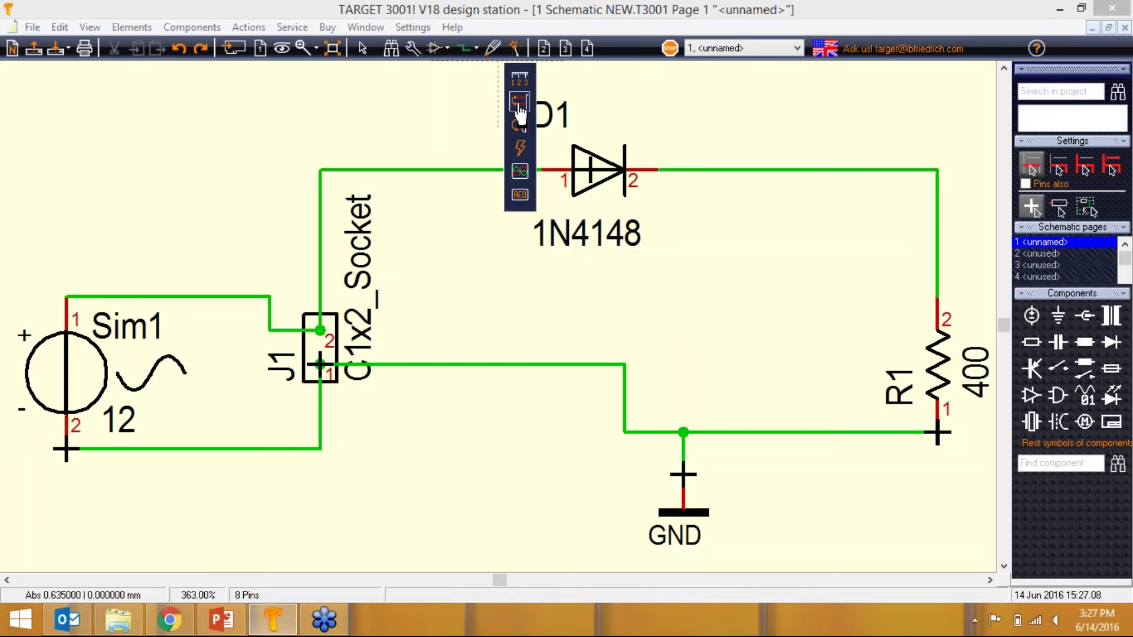
click(520, 176)
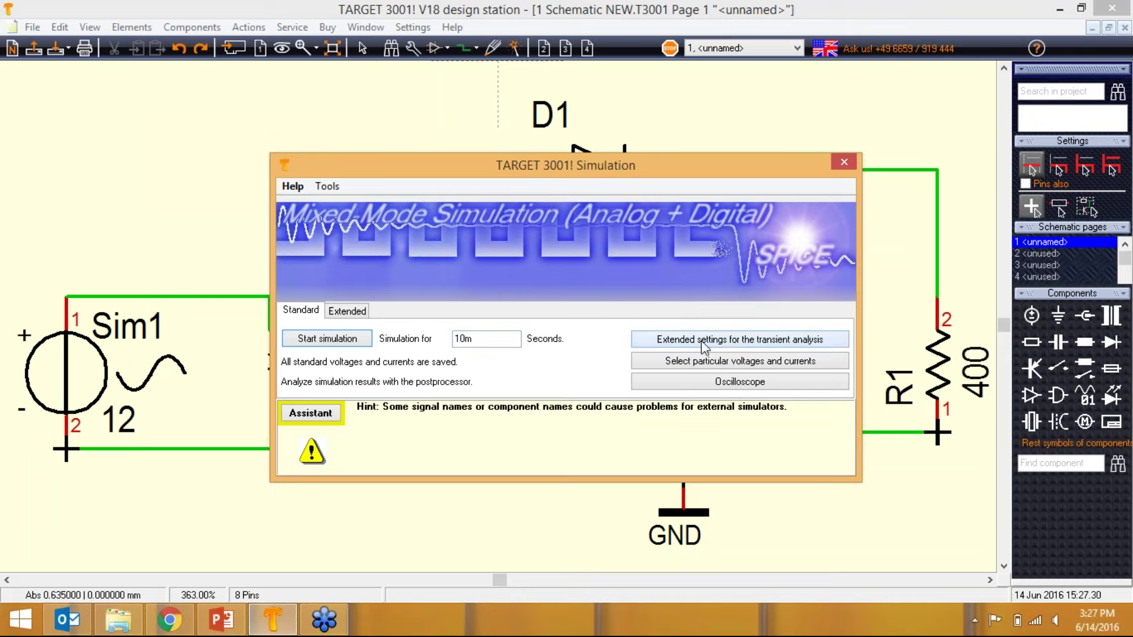
click(758, 341)
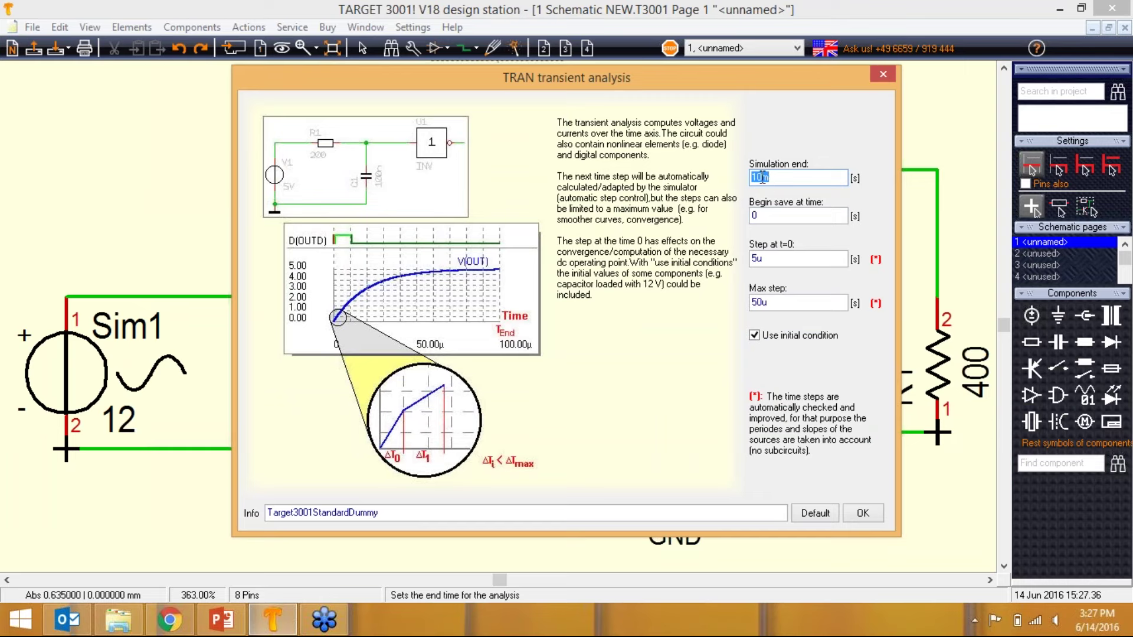
click(769, 215)
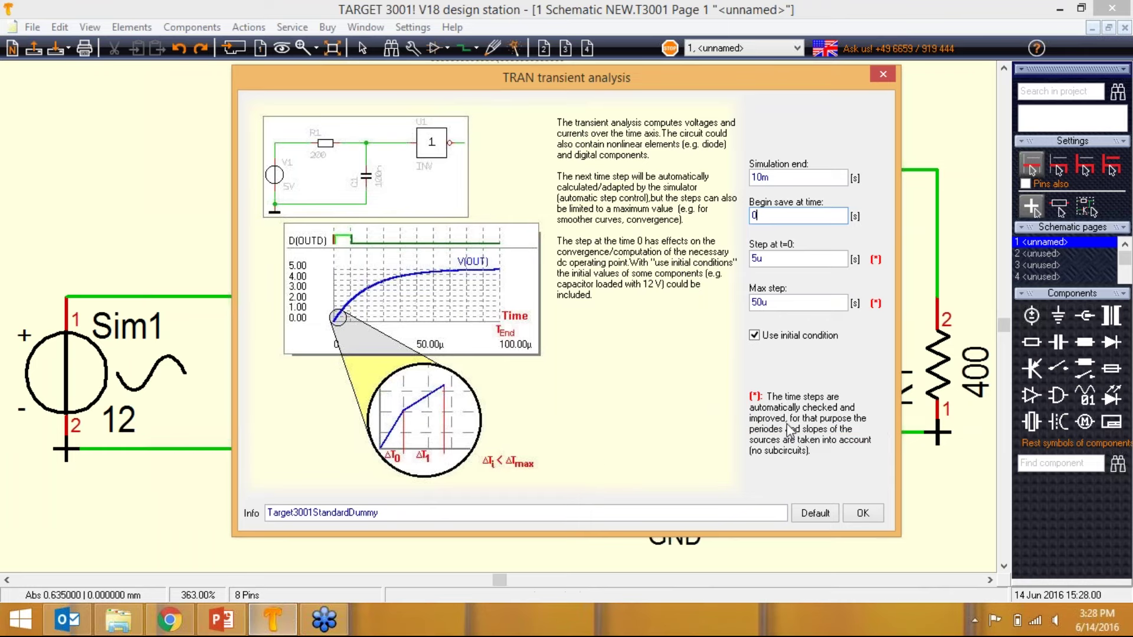
click(862, 513)
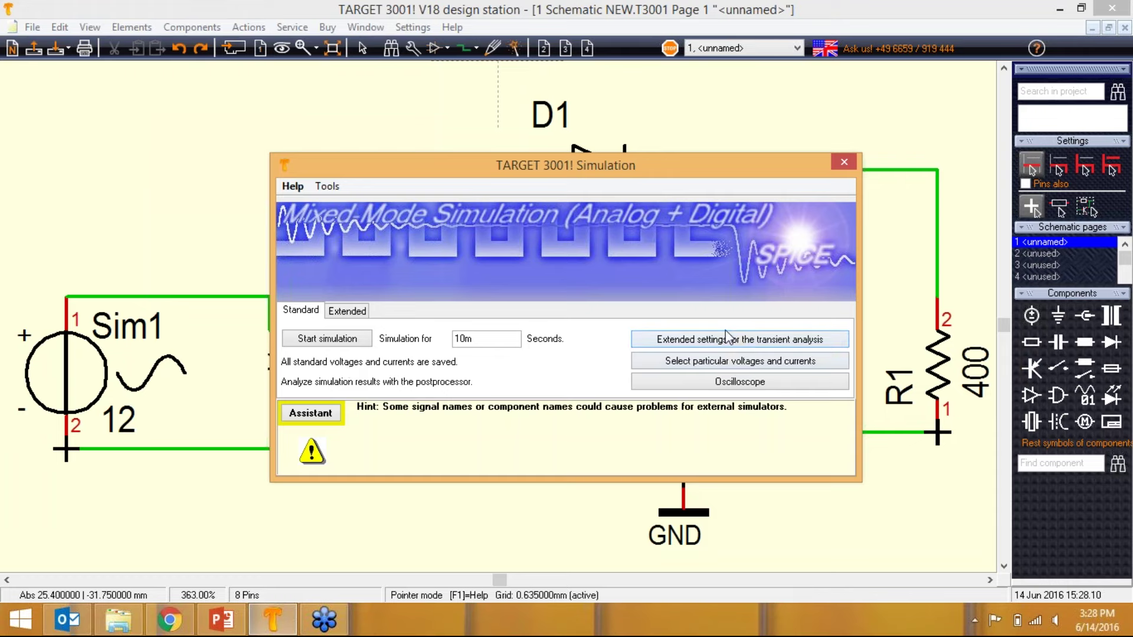
Examine which analysis commands can be added in the extended simulation settings, without adding one.
click(361, 313)
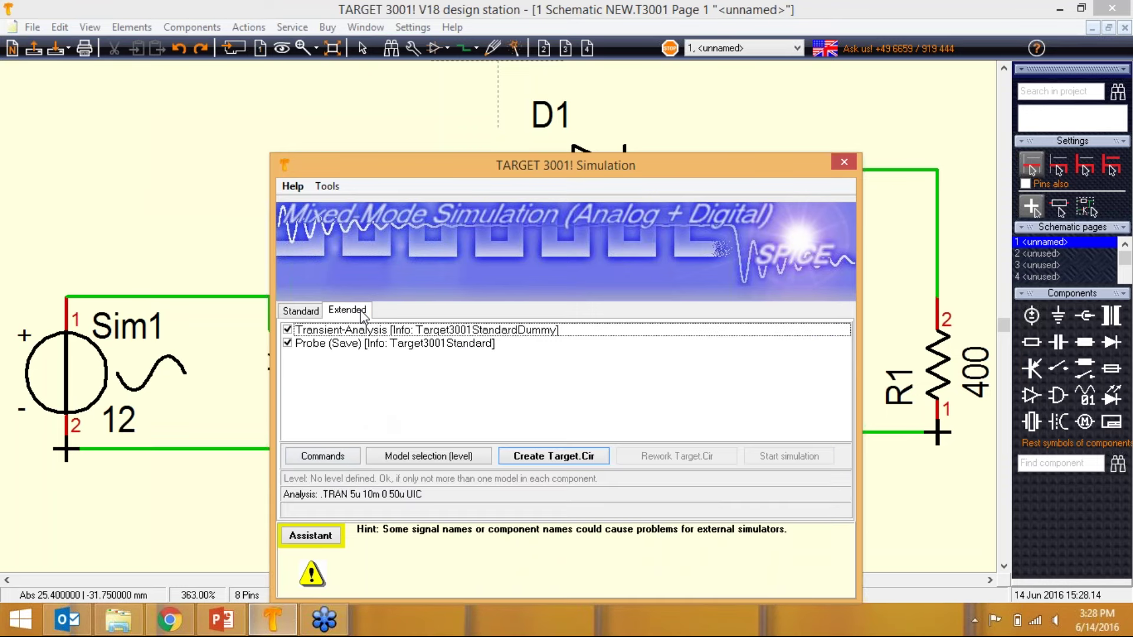
click(324, 458)
mouse_move(341, 358)
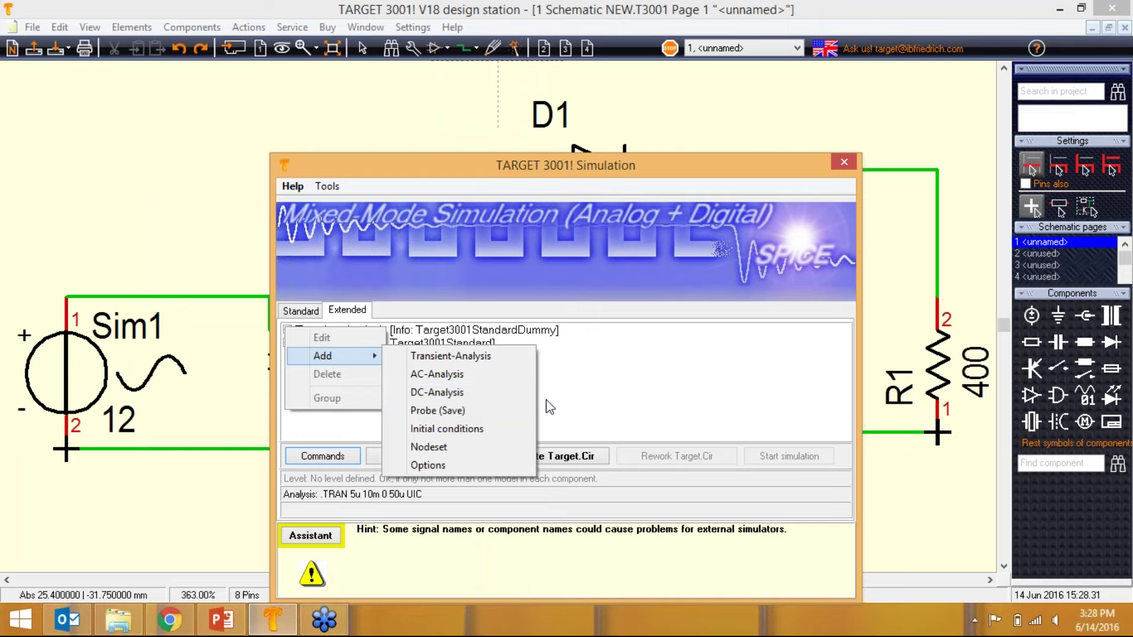
click(568, 402)
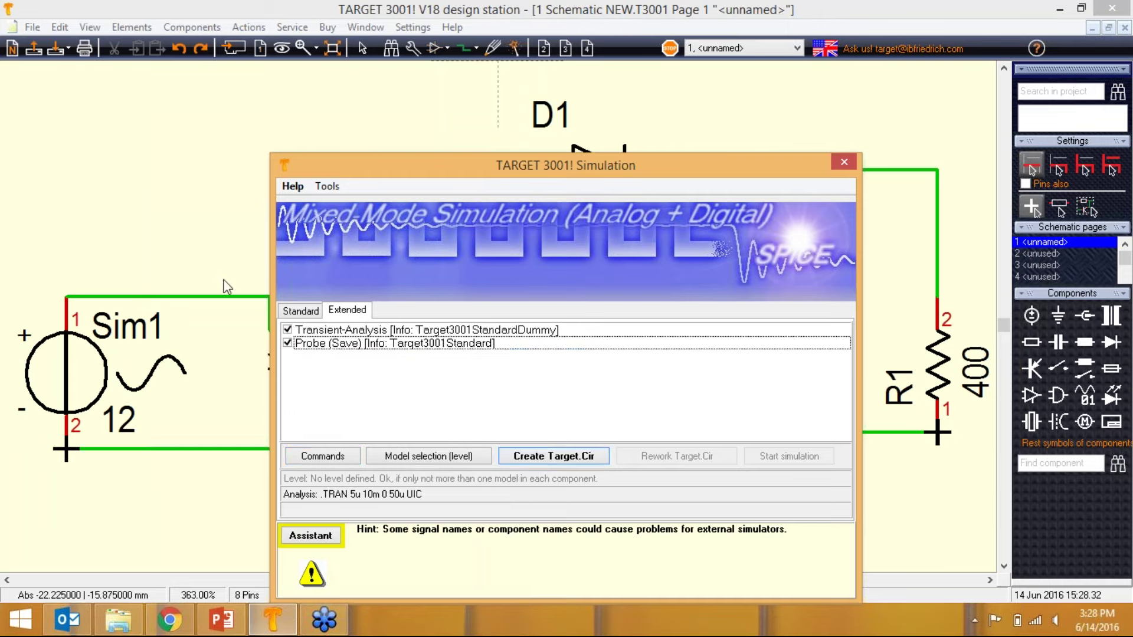
Run the standard simulation for 10m seconds and maximize the oscilloscope window with the resulting graphs.
click(300, 311)
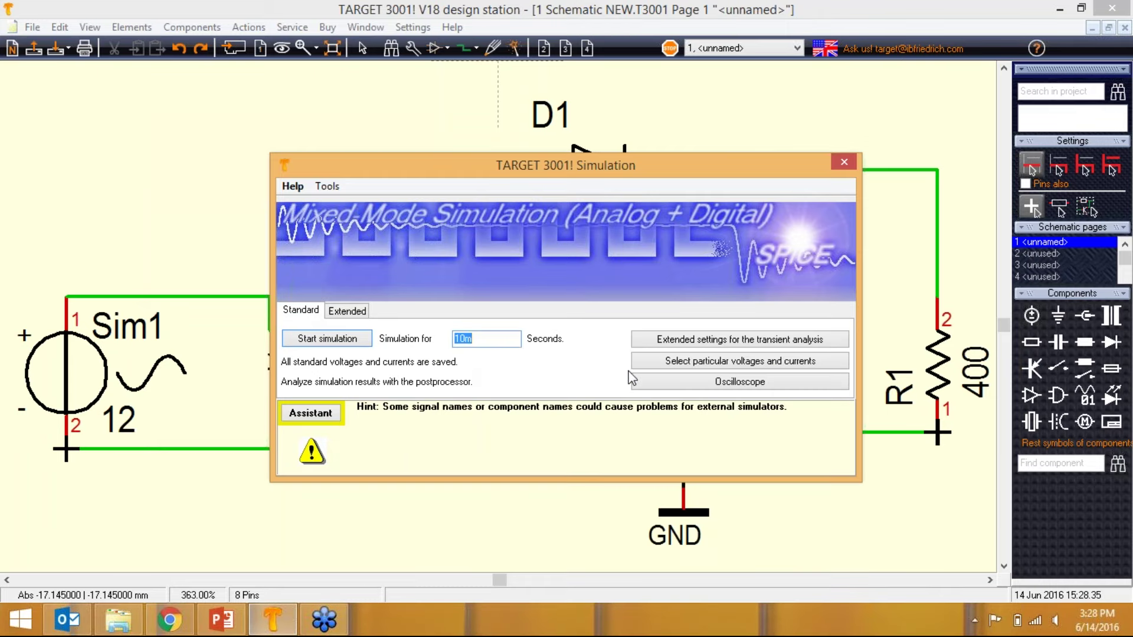
click(334, 340)
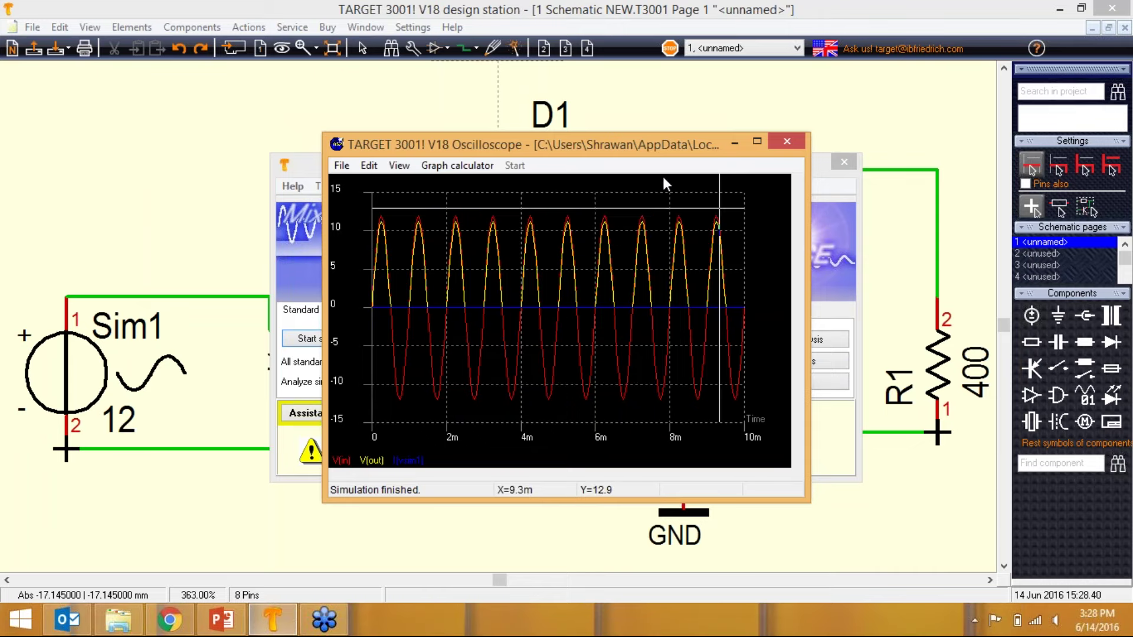
click(756, 143)
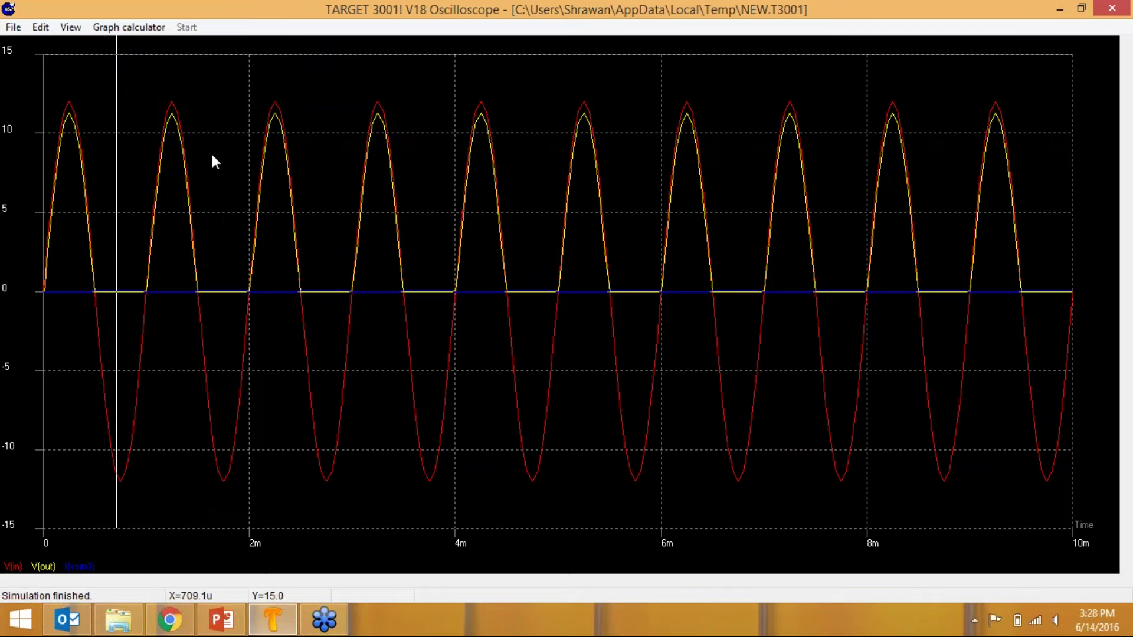
Use the graph calculator to view V(in) alone, V(in) together with V(out), and V(out) alone.
click(132, 28)
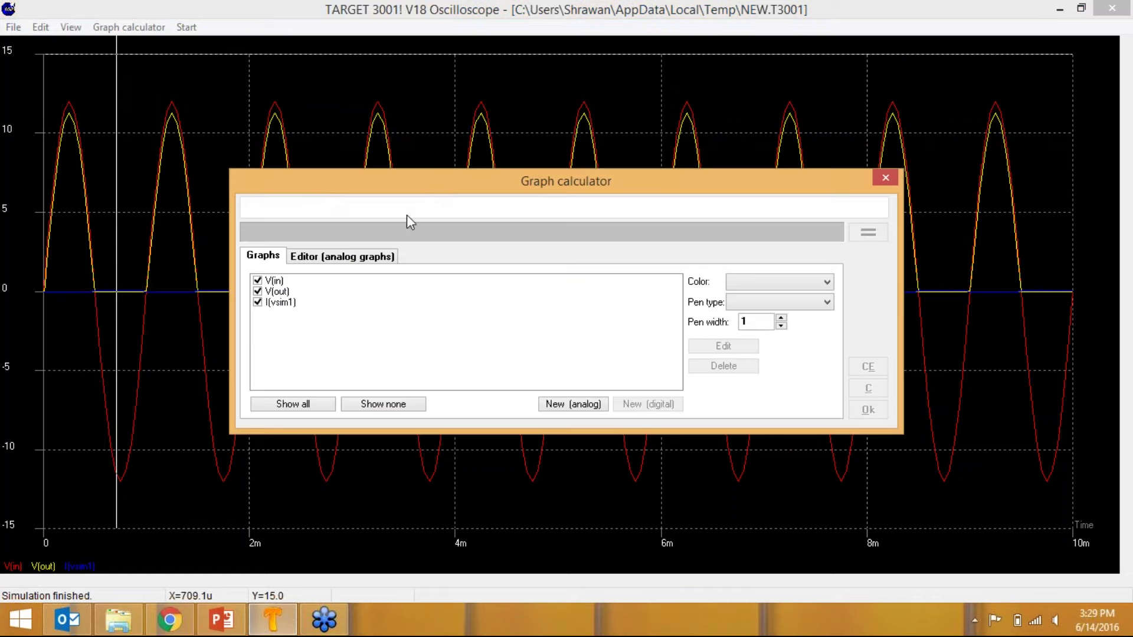
drag(430, 186, 617, 198)
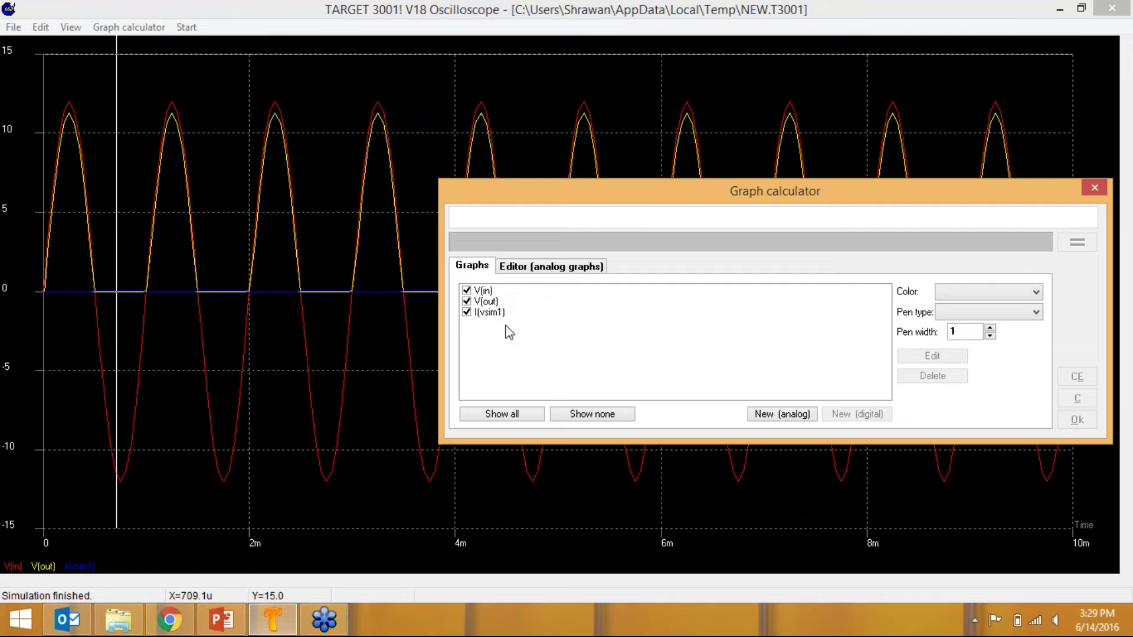
click(563, 415)
click(467, 292)
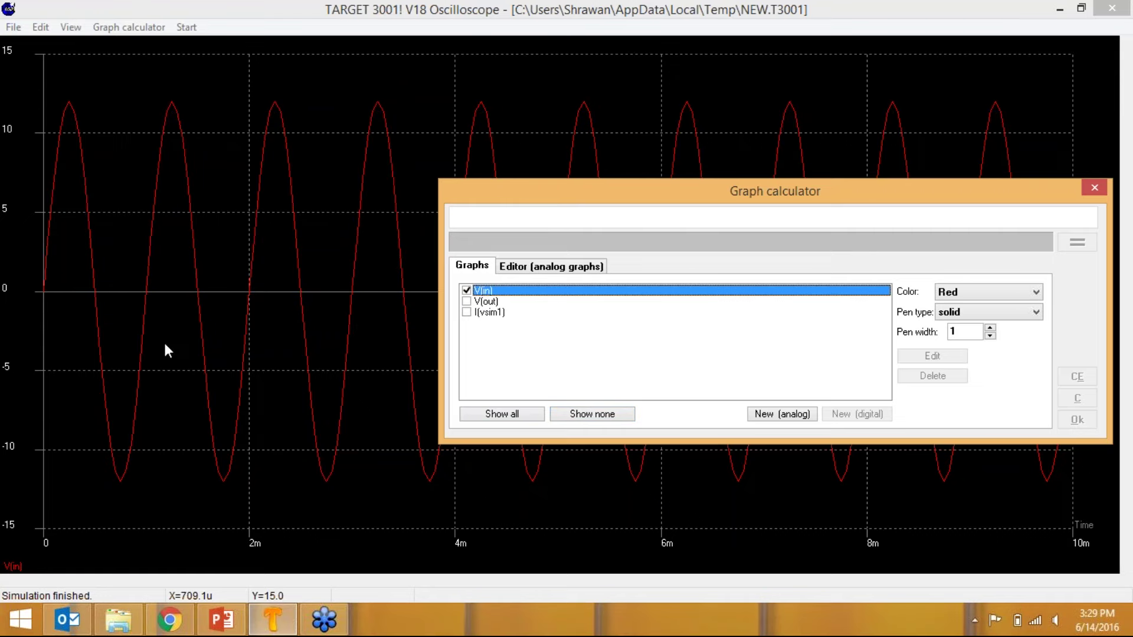
click(467, 302)
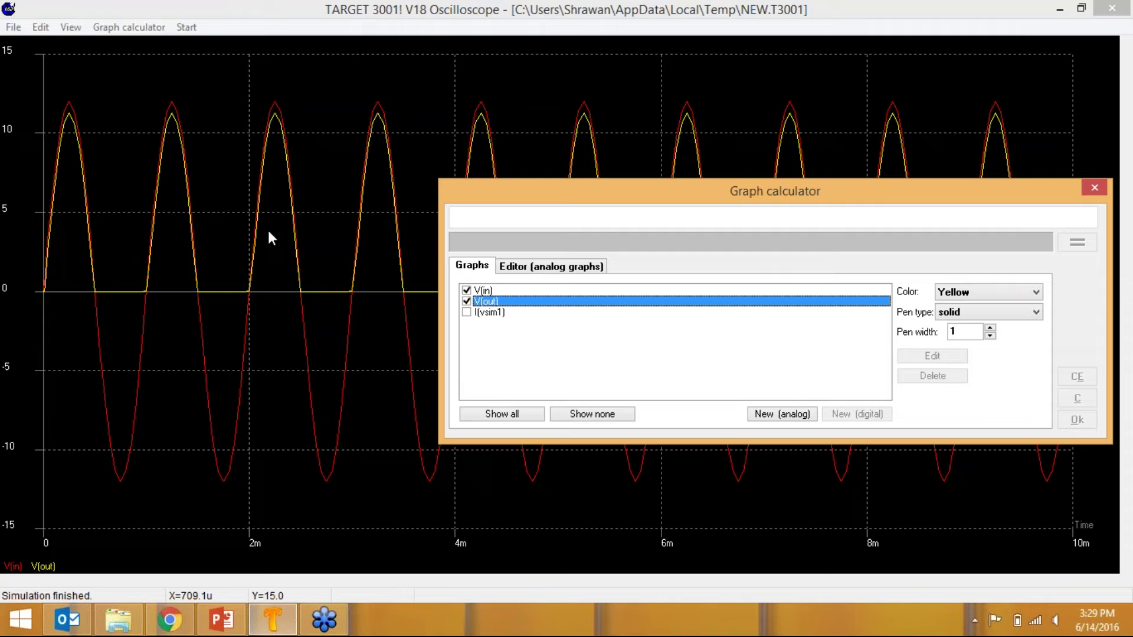
click(466, 291)
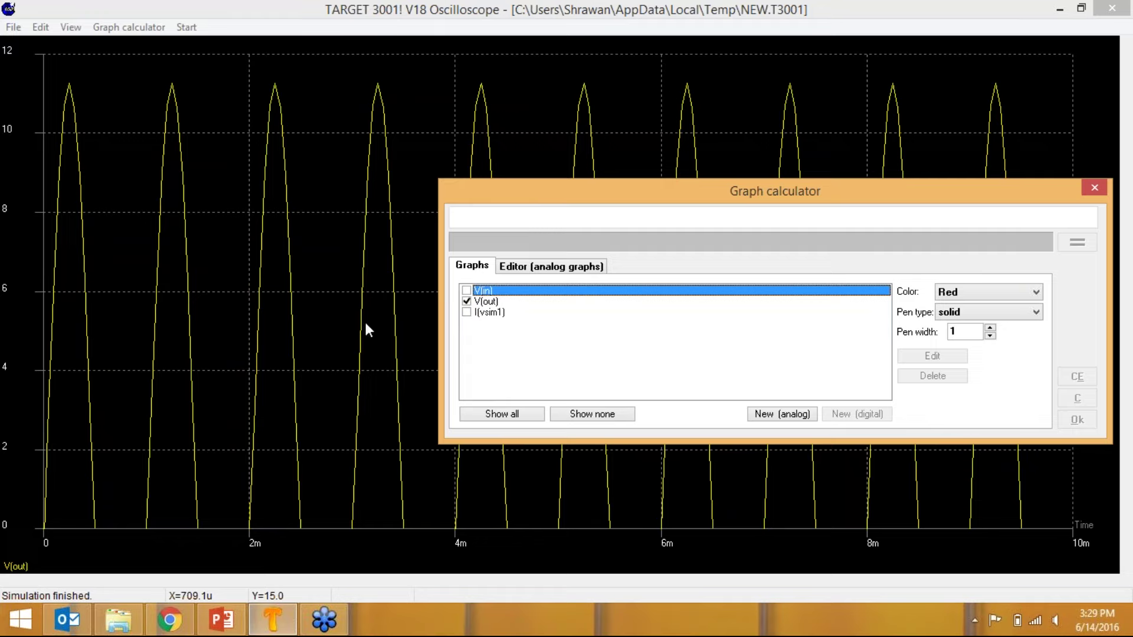
View the source current I(vsim1) alone, and show V(out) and V(in) again alongside it.
click(466, 301)
click(466, 312)
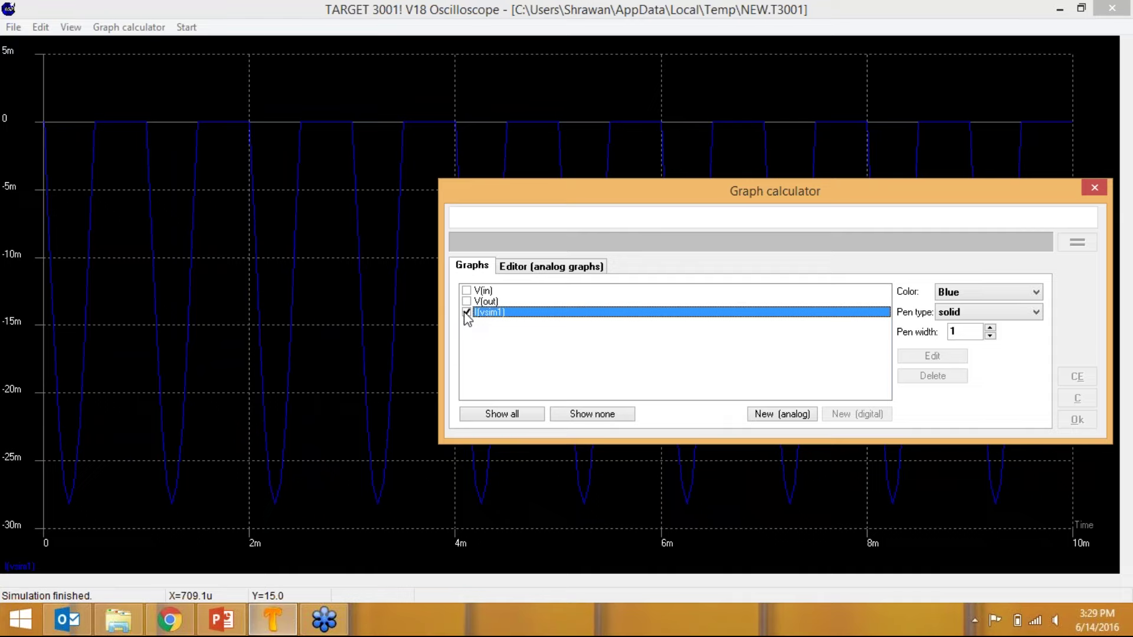
click(466, 302)
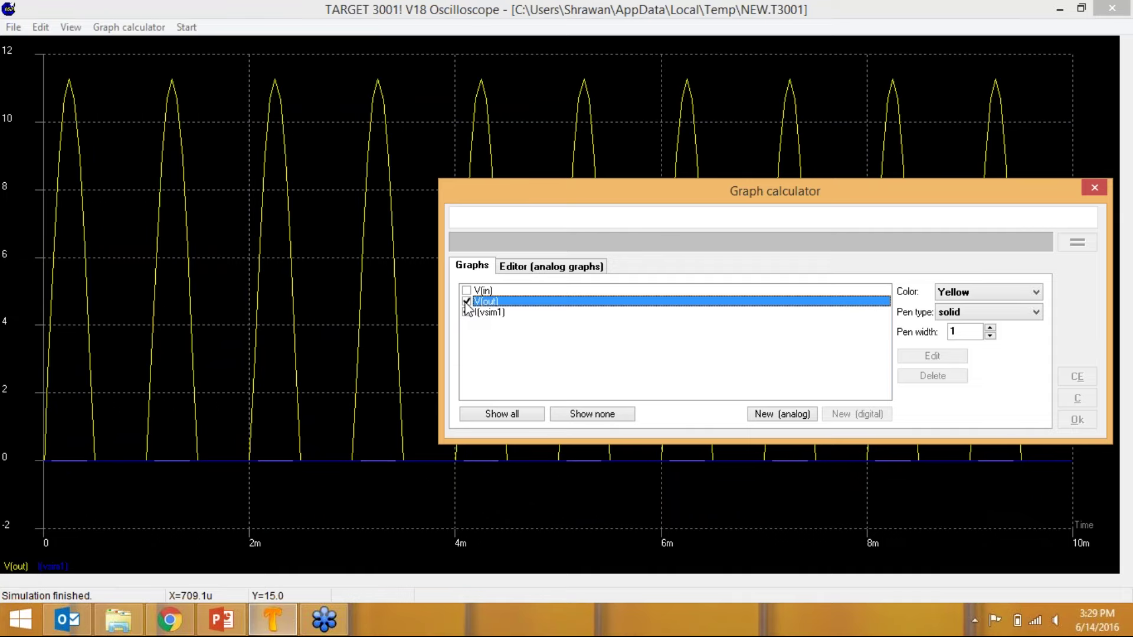
click(466, 290)
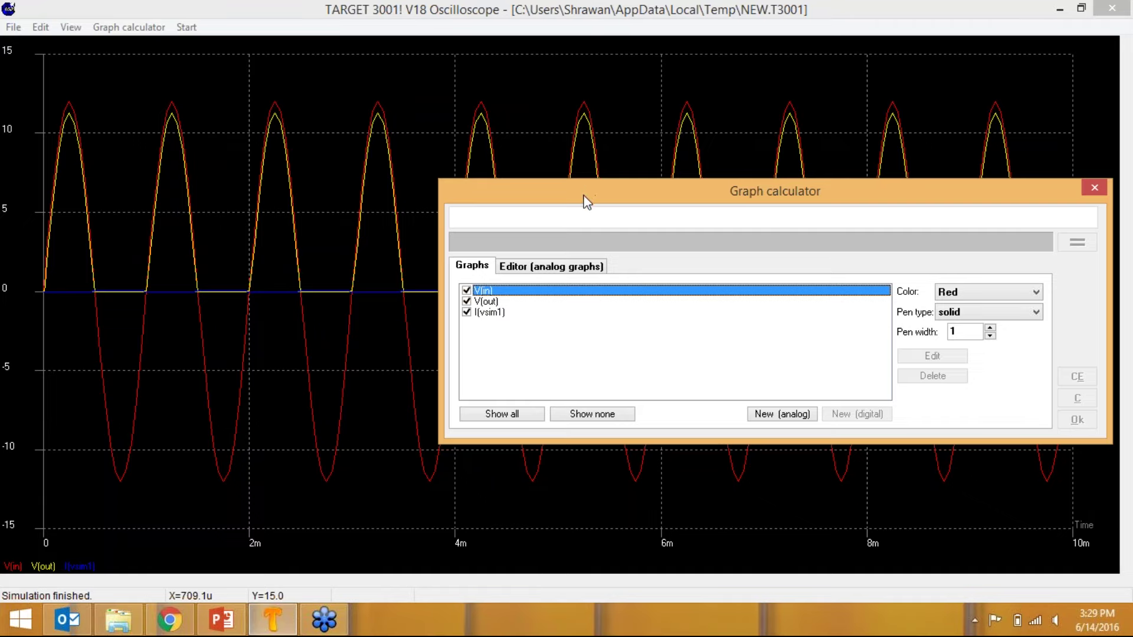
Calculate the RMS value of V(in) with the analog graph editor and add EFF(V(in)) as a new graph.
drag(586, 201, 312, 260)
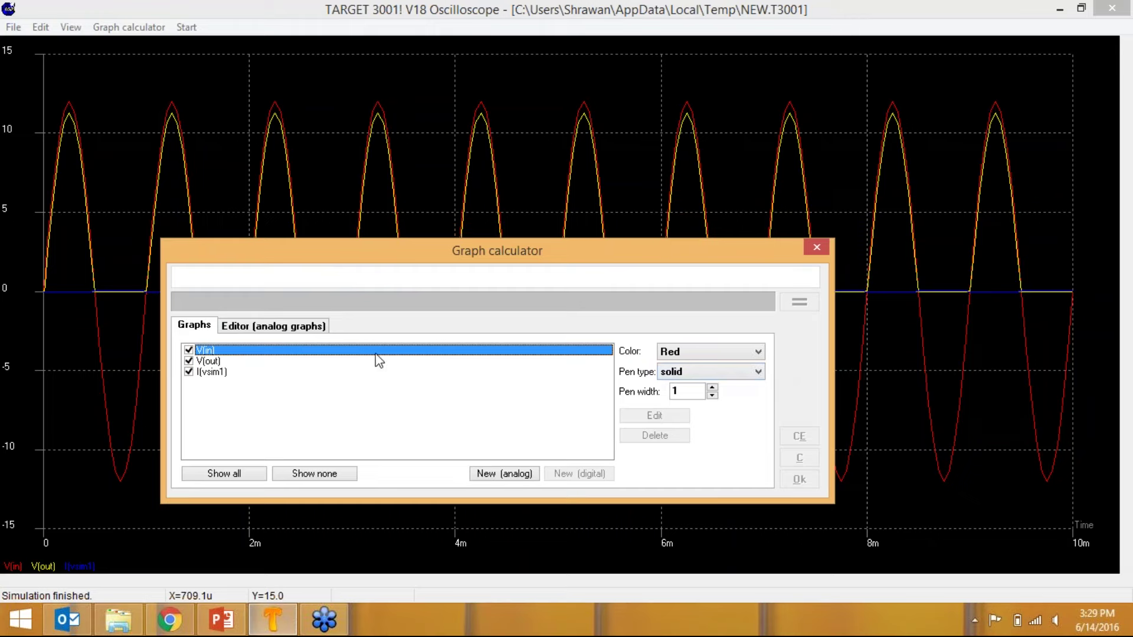
click(244, 328)
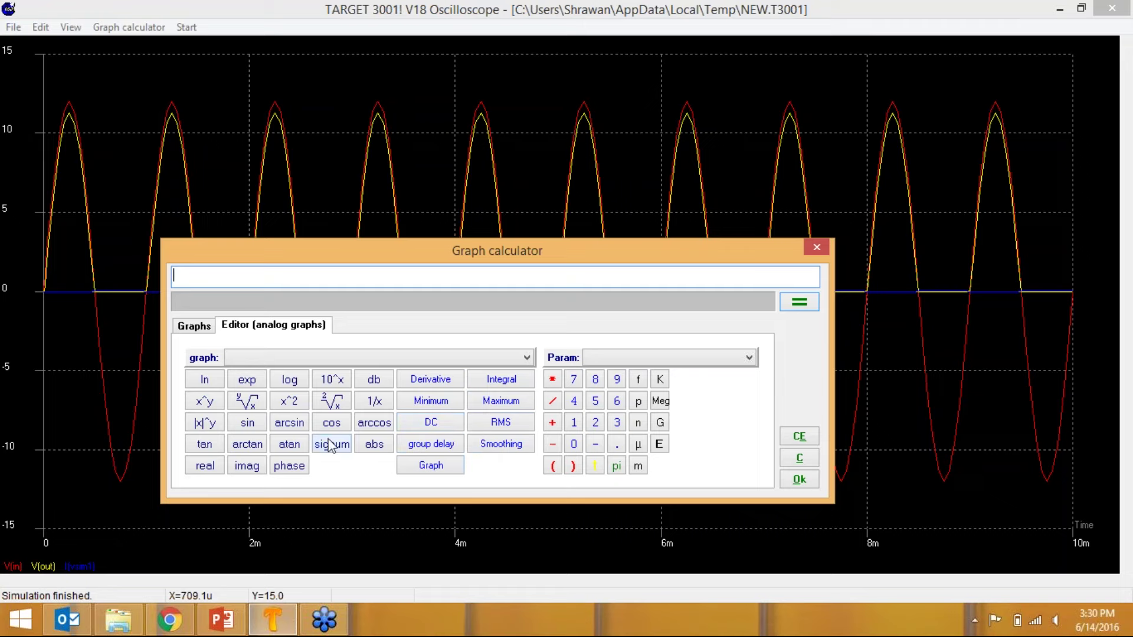
click(254, 352)
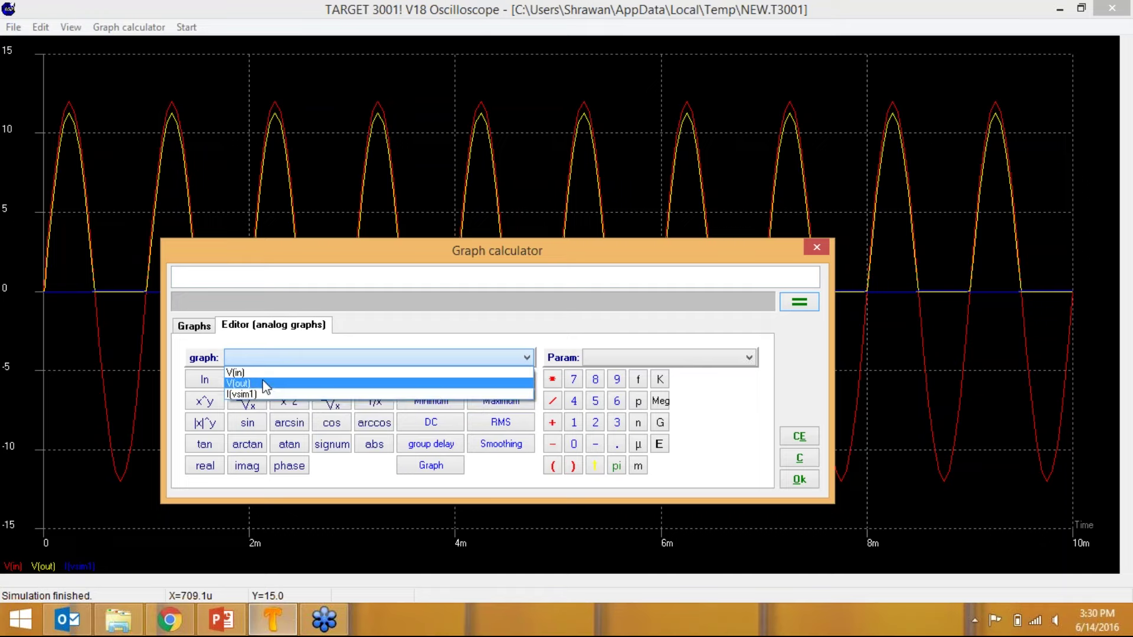
click(487, 420)
click(487, 420)
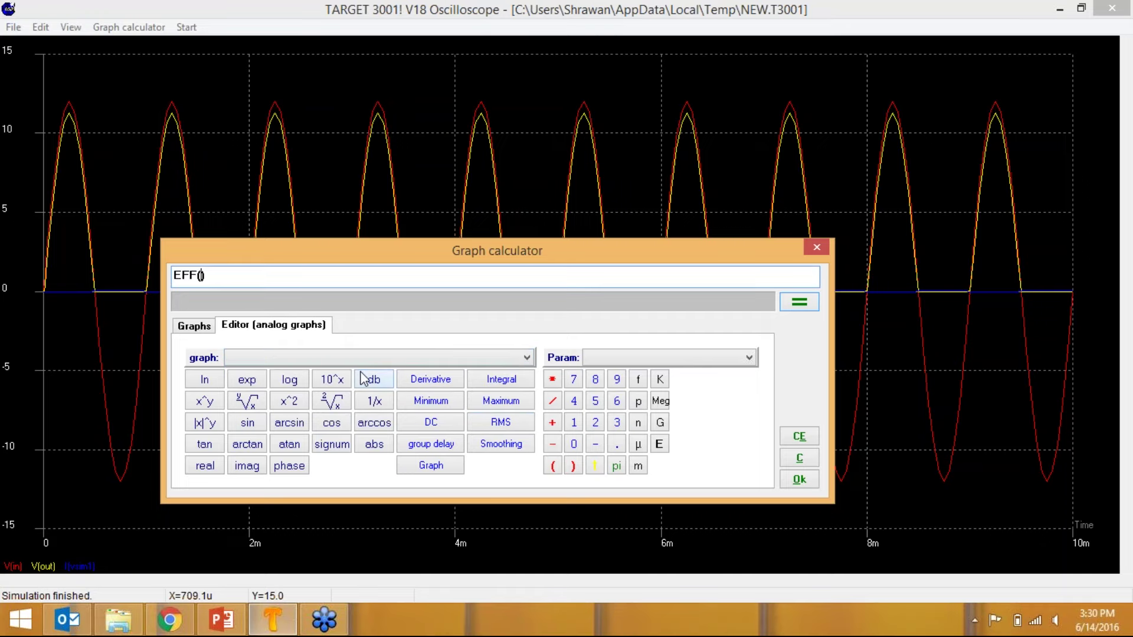
click(395, 358)
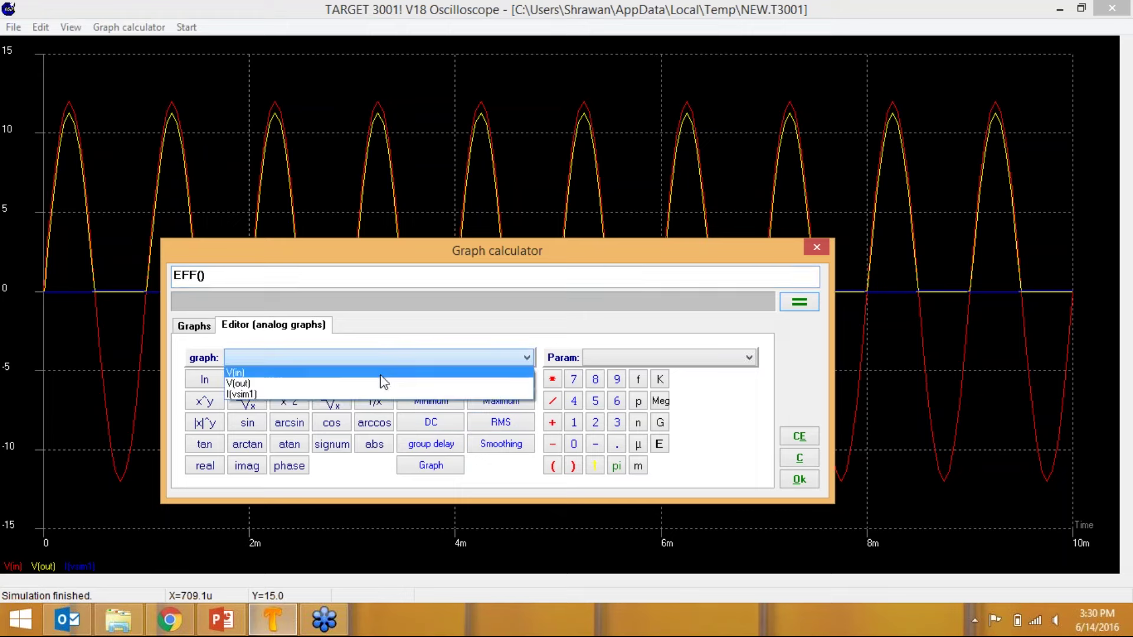
click(380, 371)
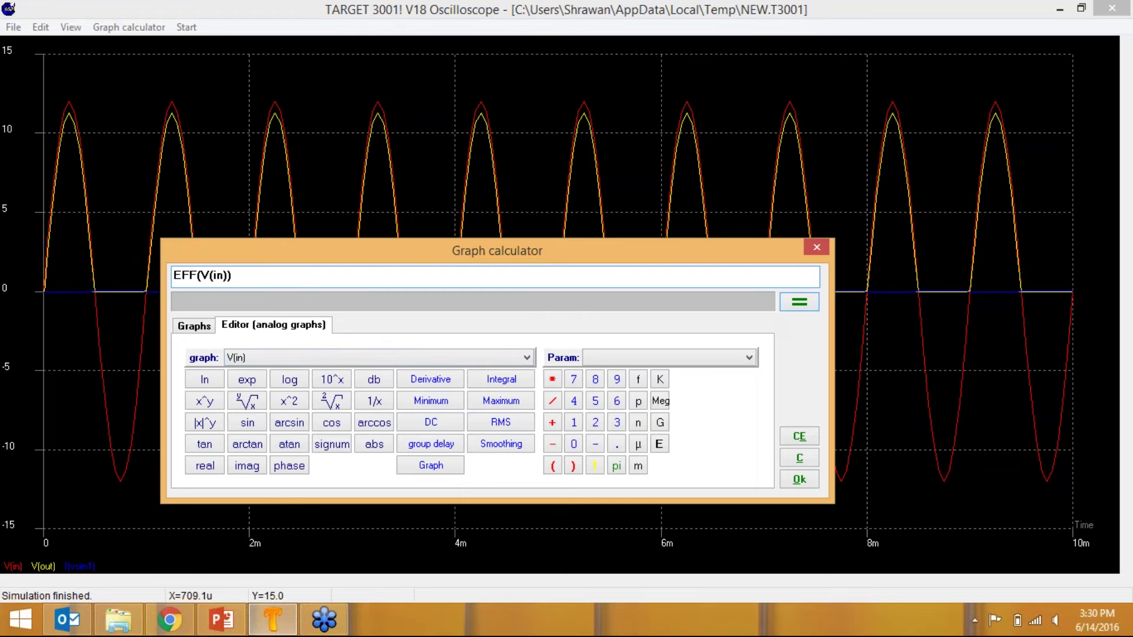
click(799, 302)
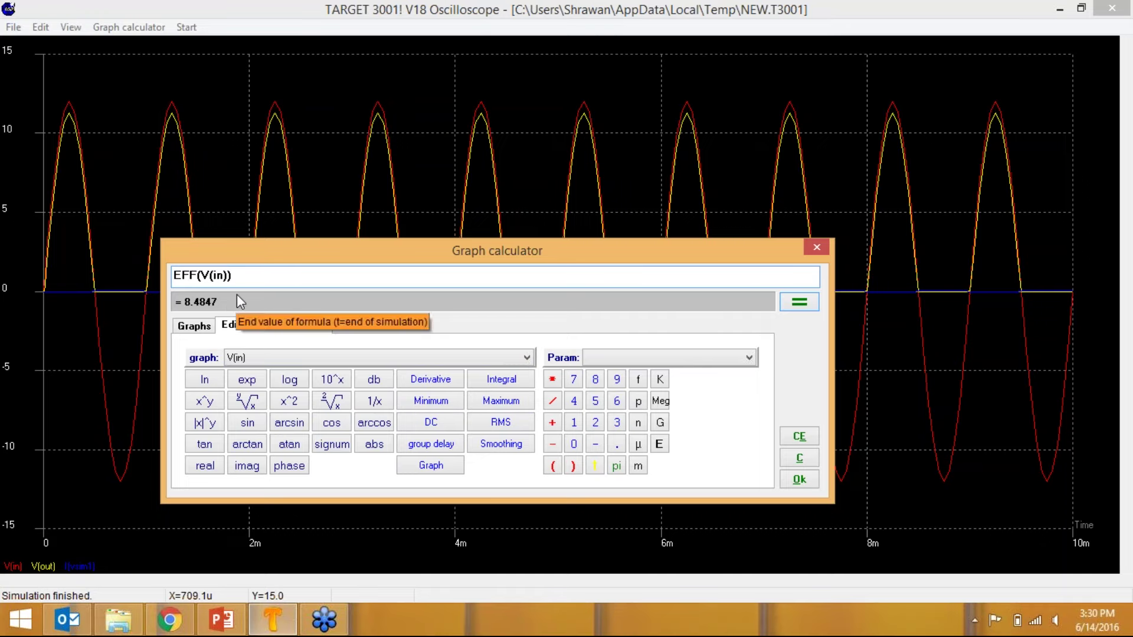
click(799, 480)
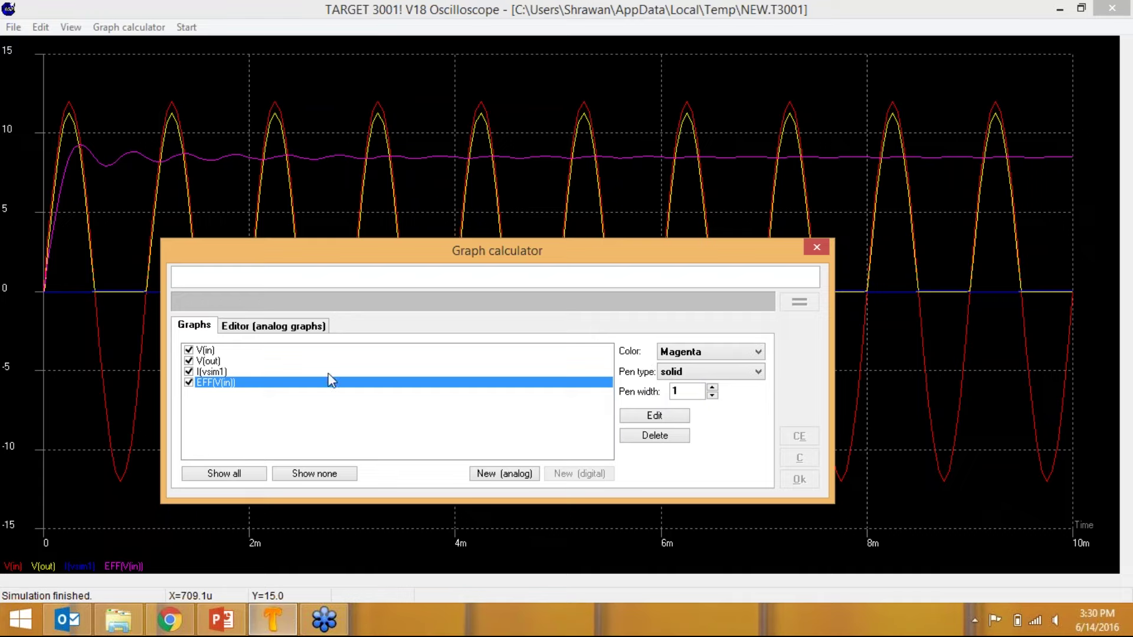
Return briefly to the analog graph editor, and close both the graph calculator and the oscilloscope.
click(265, 326)
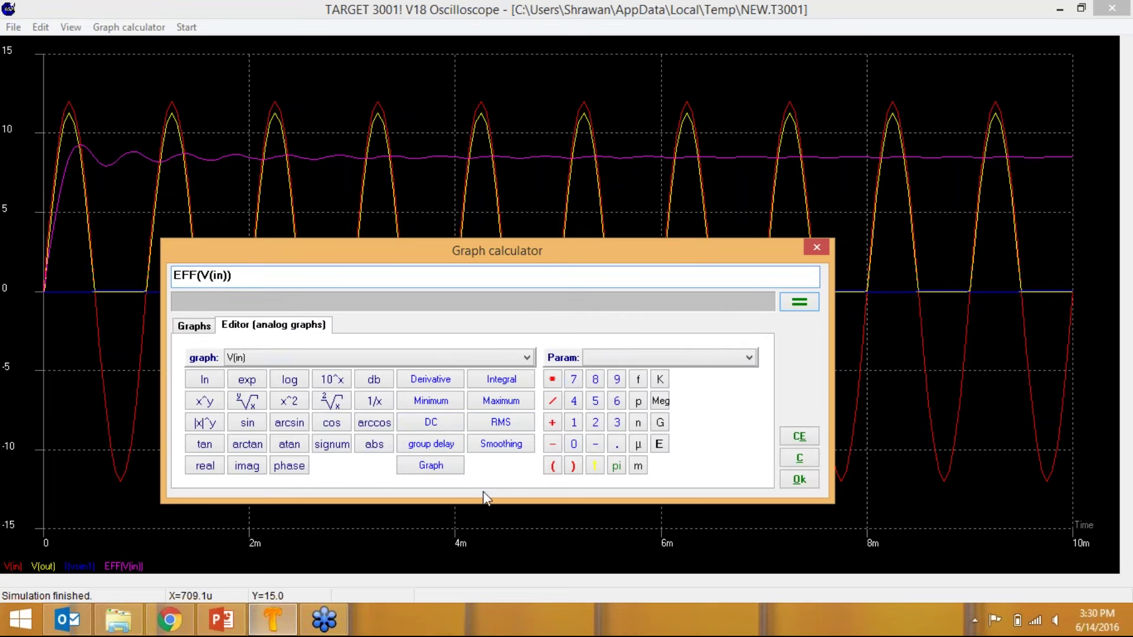
click(809, 248)
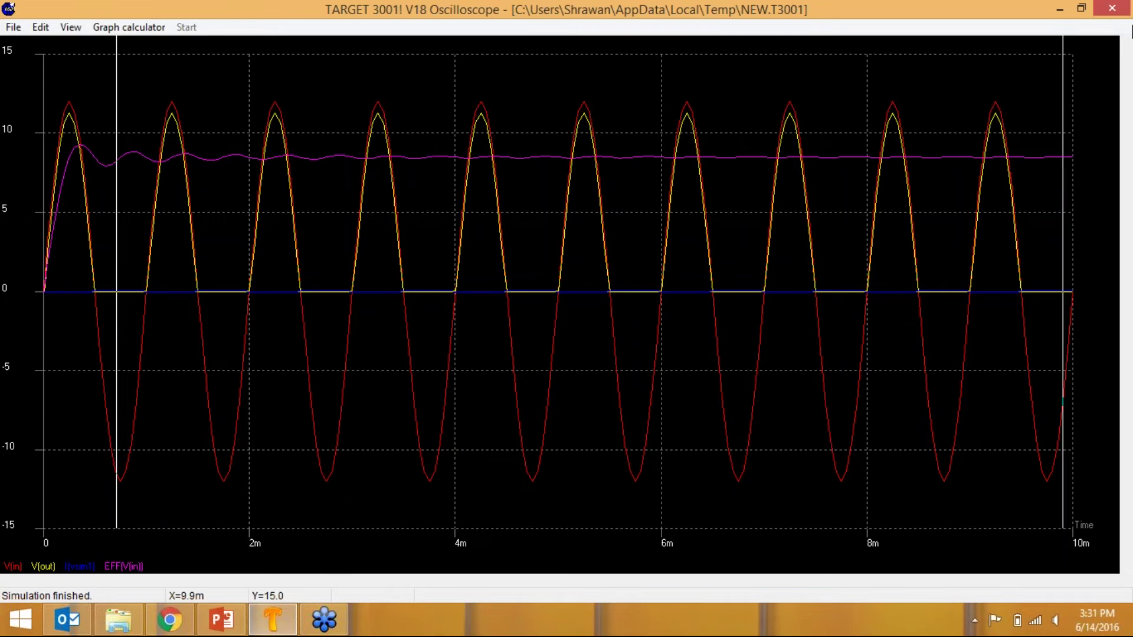
click(1111, 11)
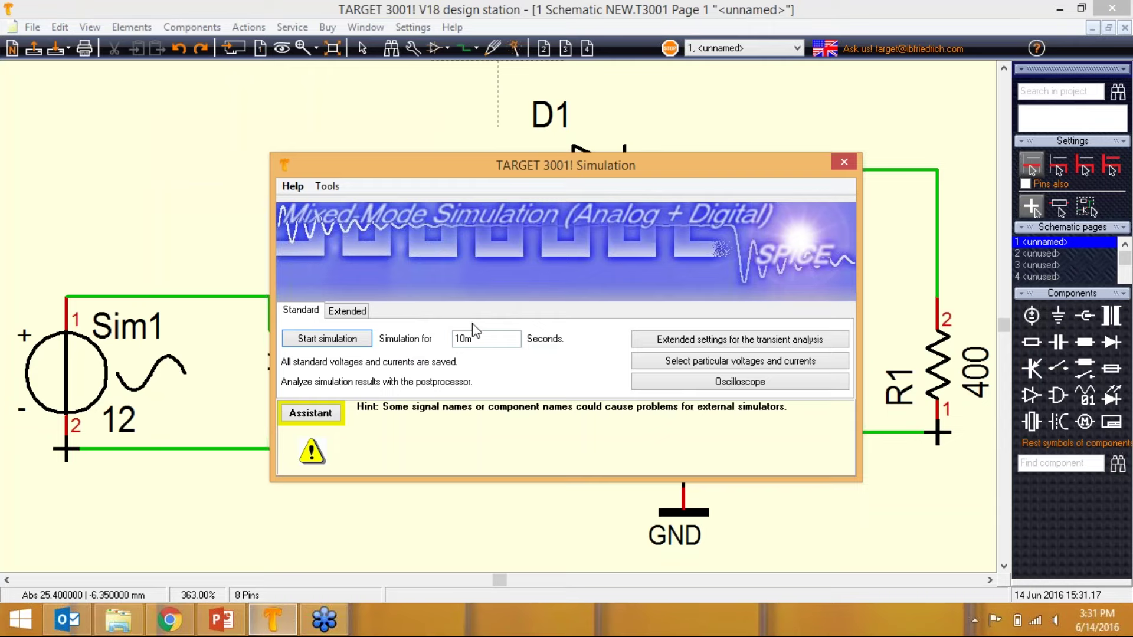
Review the addable analysis types in the extended settings once more and close the simulation window.
click(348, 311)
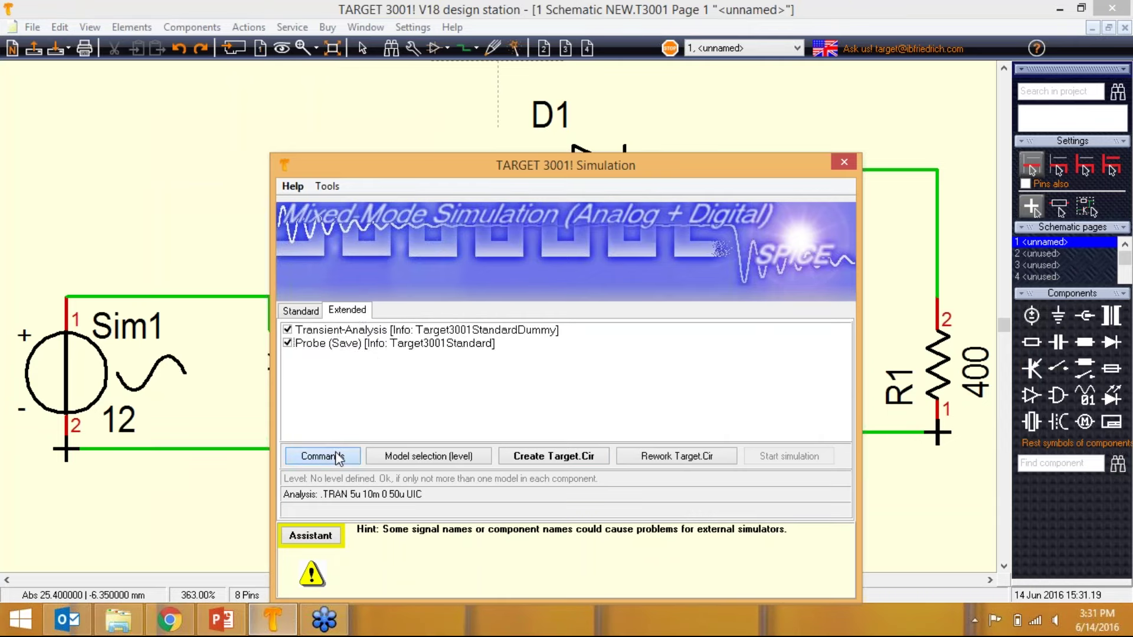
click(338, 458)
mouse_move(348, 357)
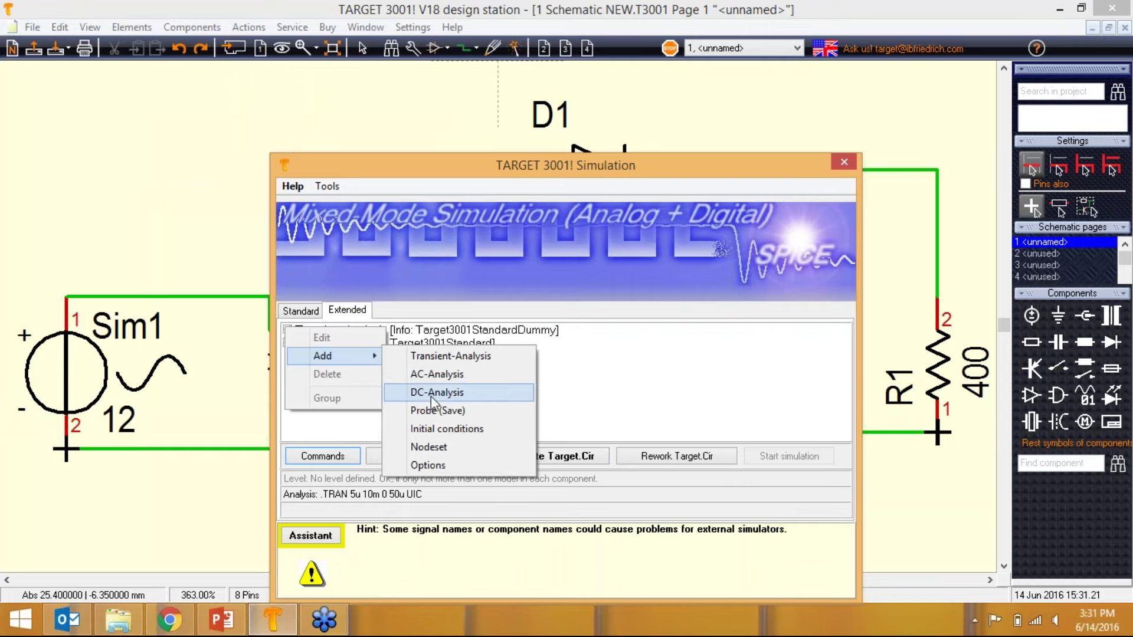
click(631, 384)
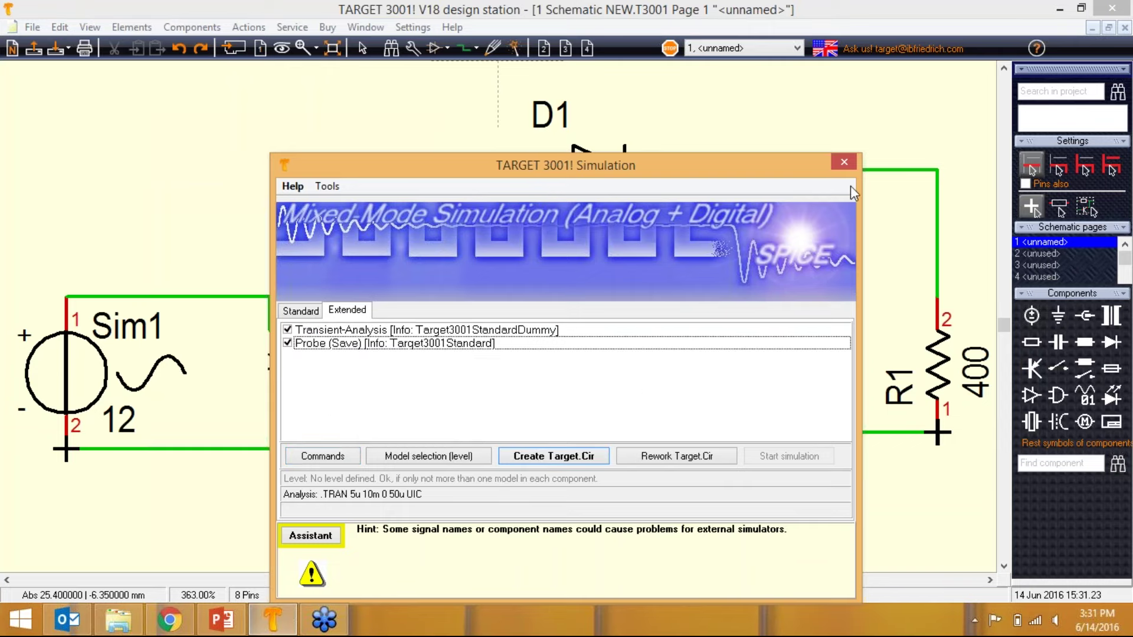
click(844, 162)
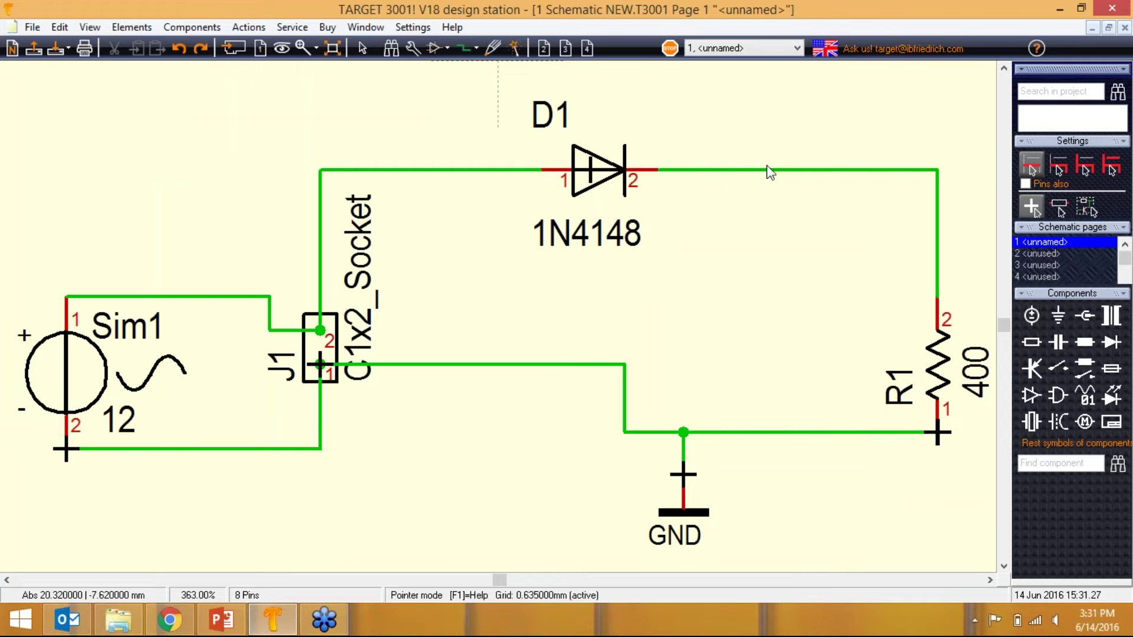
Select the voltage against ground on the net between D1 and R1 as the only probe signal saved by the simulation.
click(513, 48)
click(525, 171)
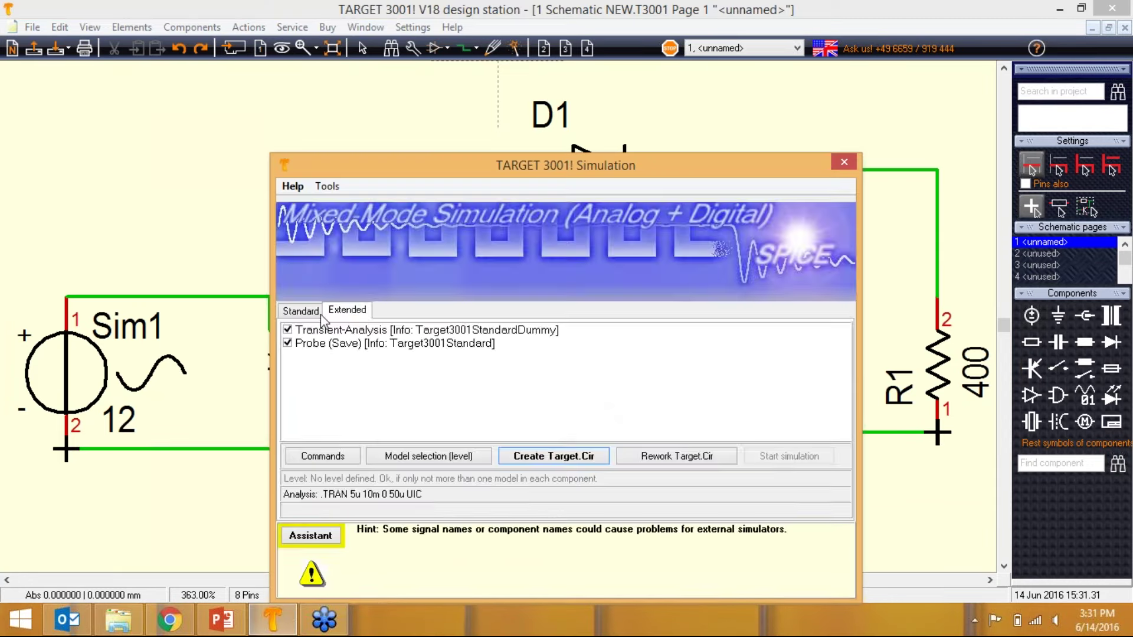
click(304, 311)
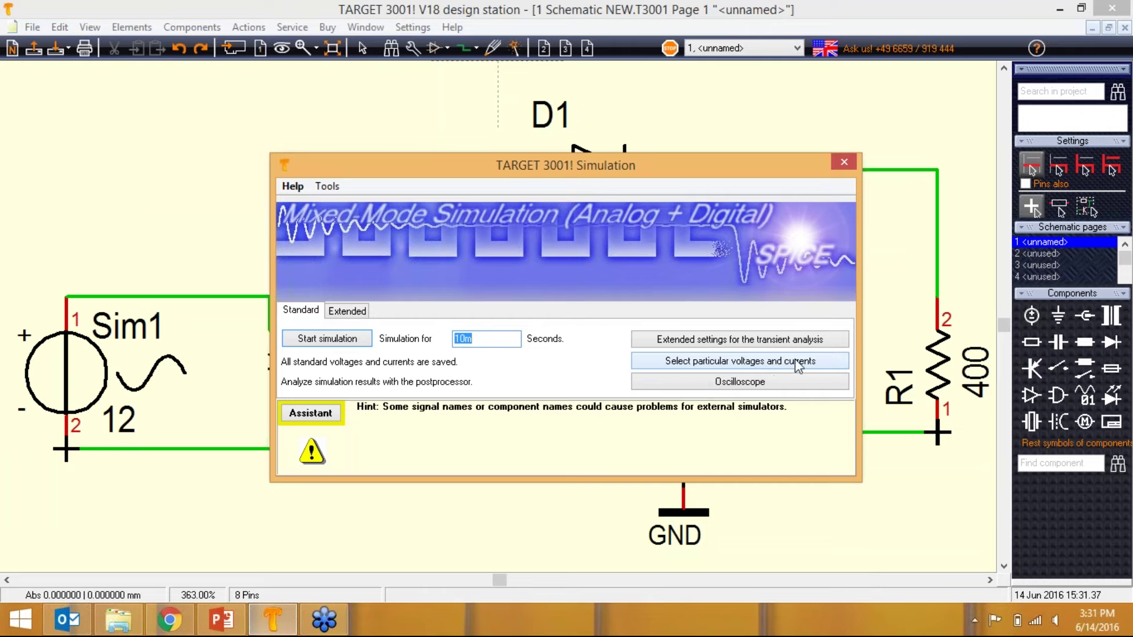
click(759, 361)
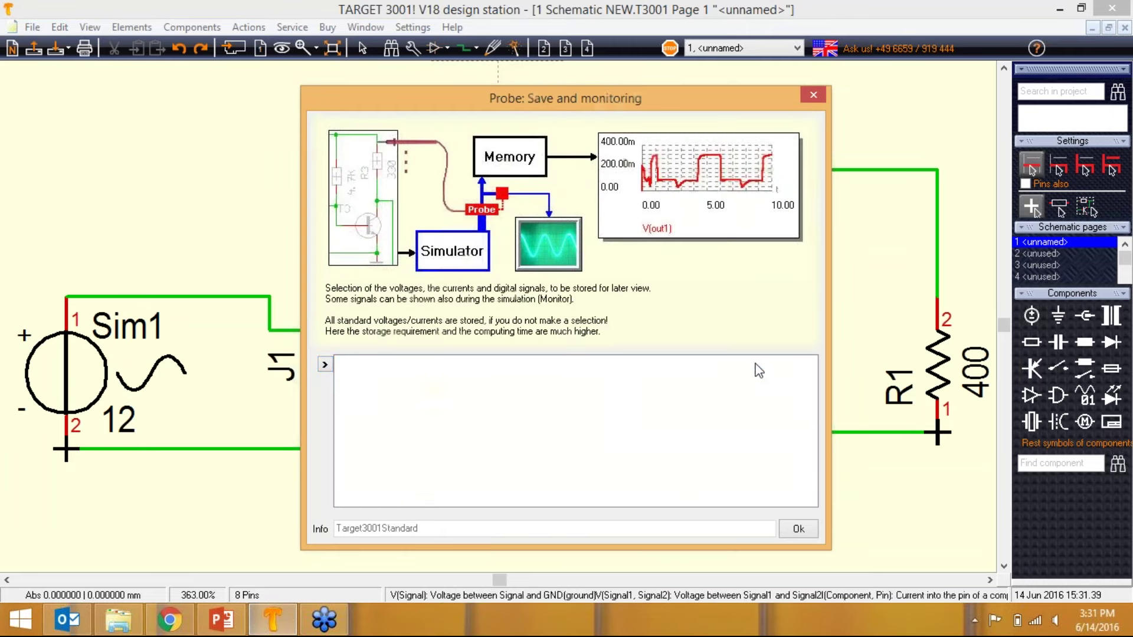
click(325, 366)
mouse_move(472, 467)
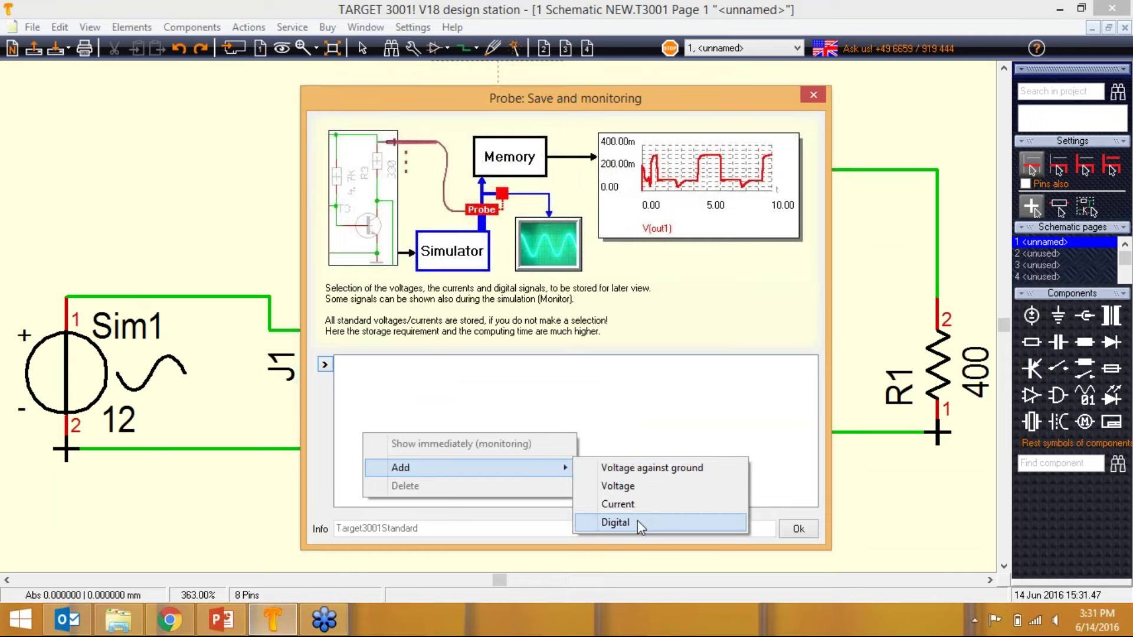
click(646, 473)
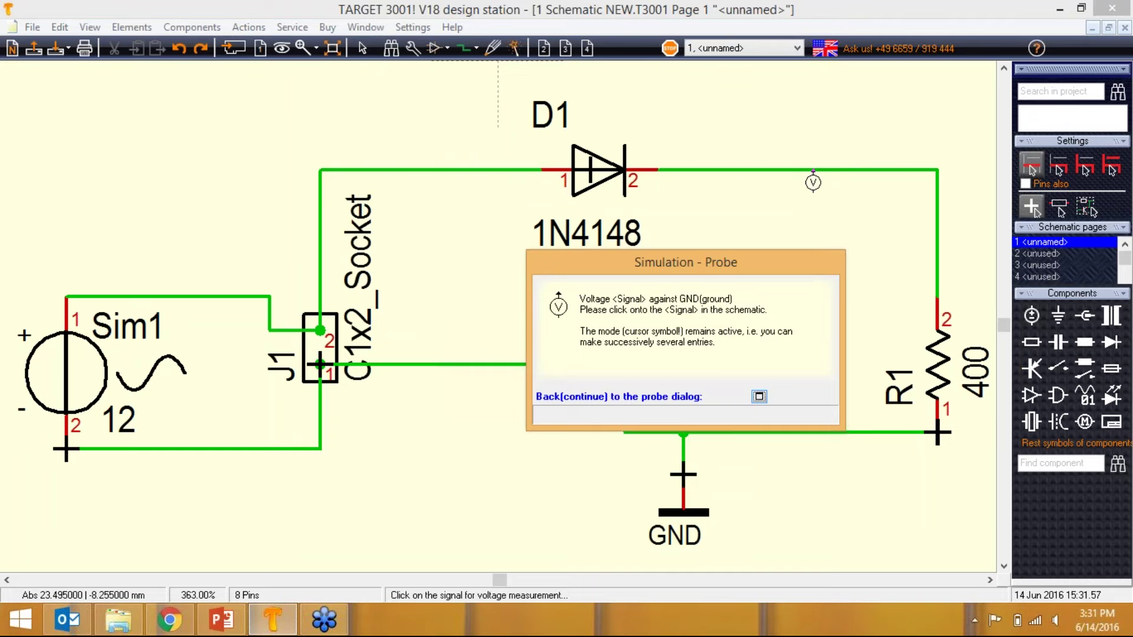
click(813, 171)
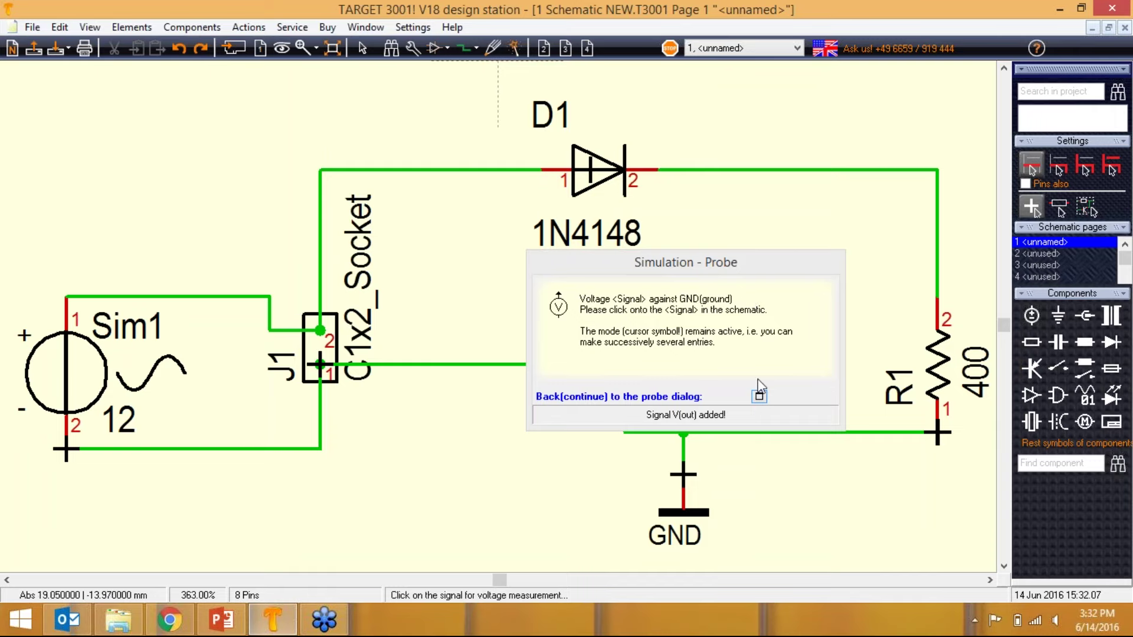
click(759, 397)
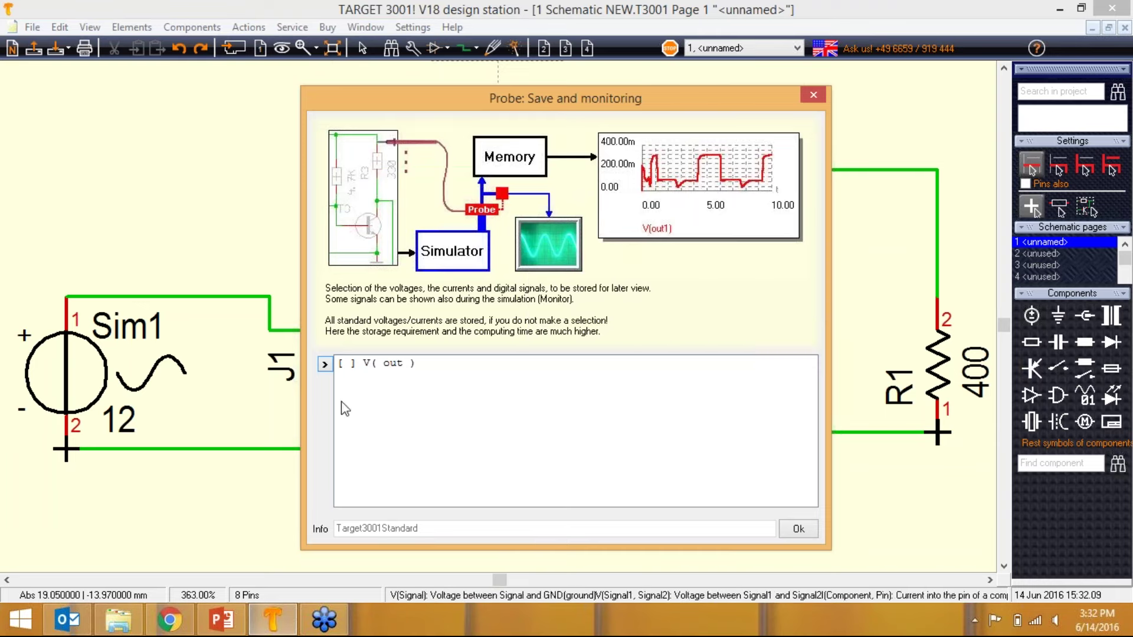
click(813, 528)
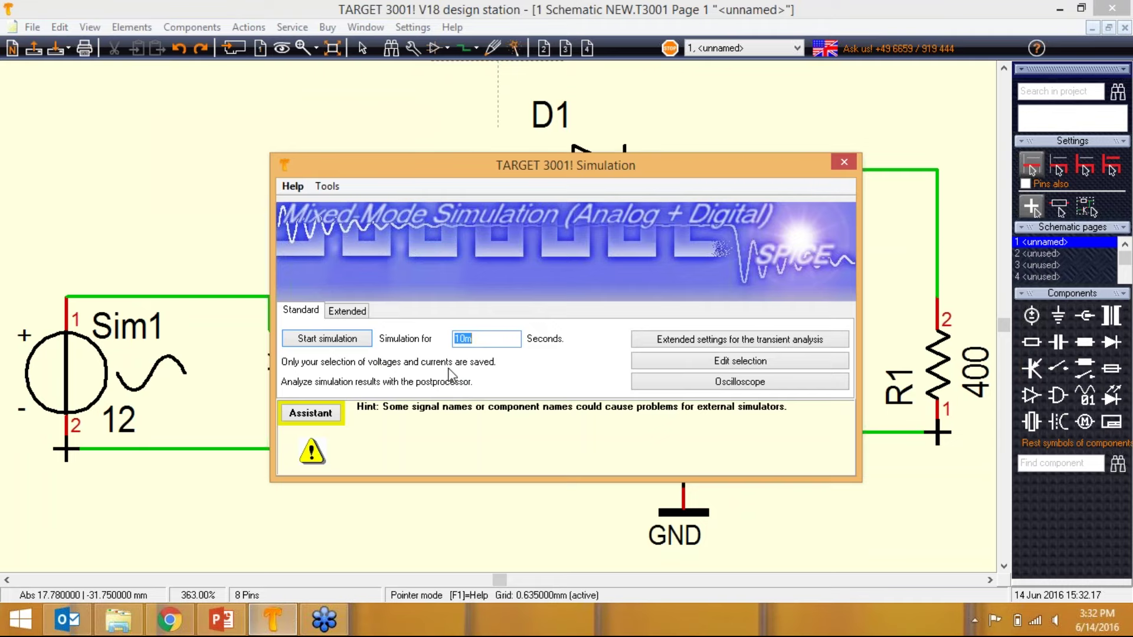
Run the 10m-second simulation and view its saved graphs, closing the oscilloscope and simulation windows when done.
click(353, 341)
click(130, 28)
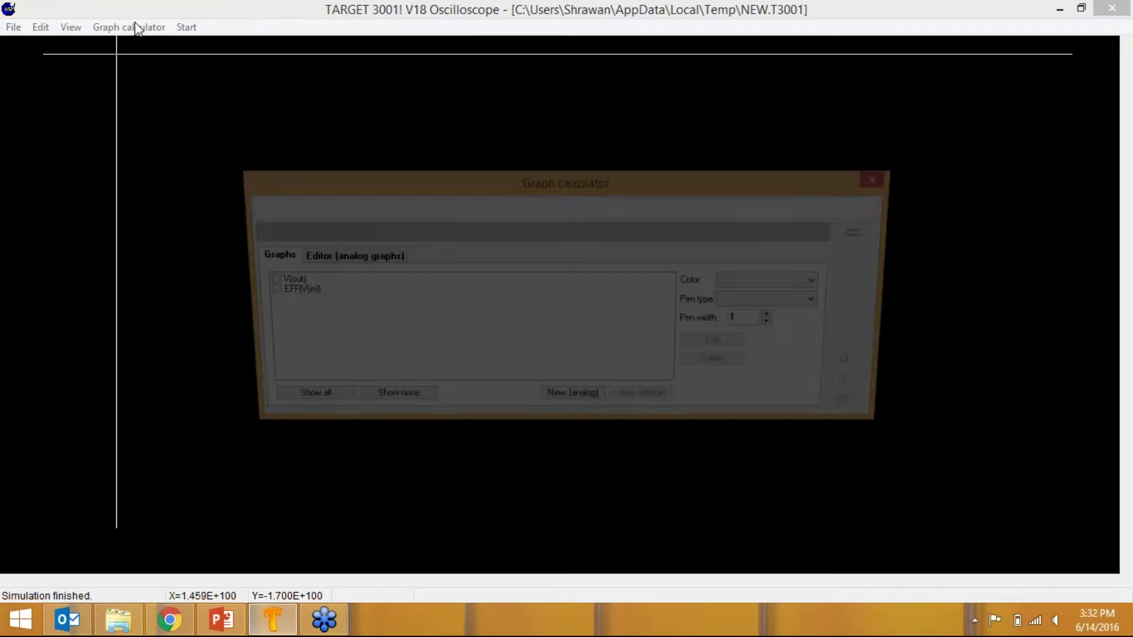
click(307, 404)
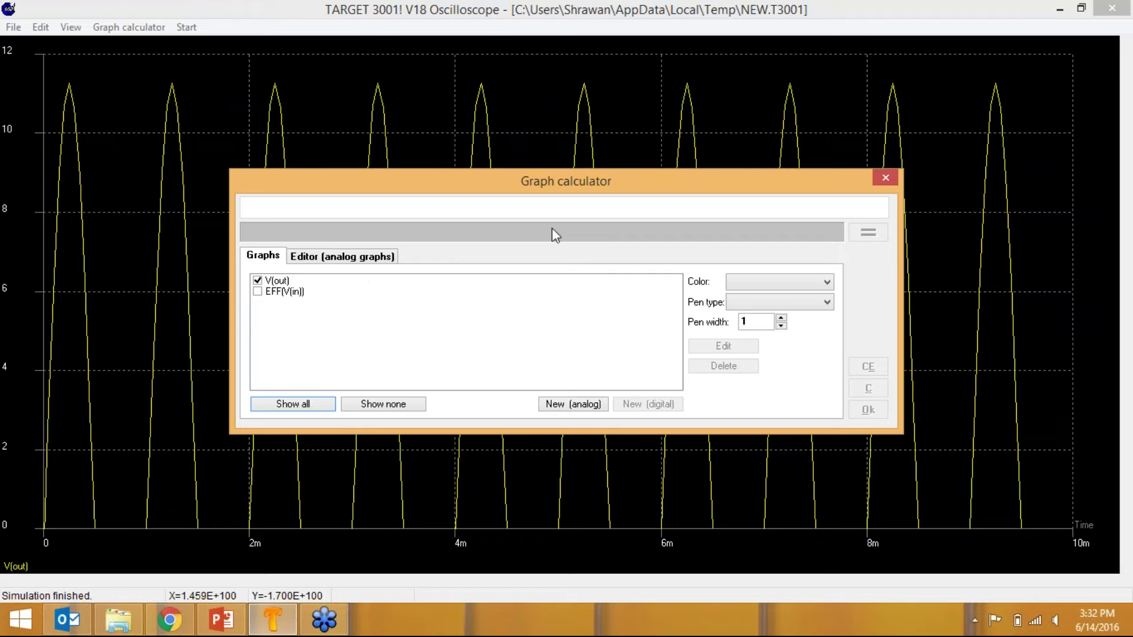
click(886, 178)
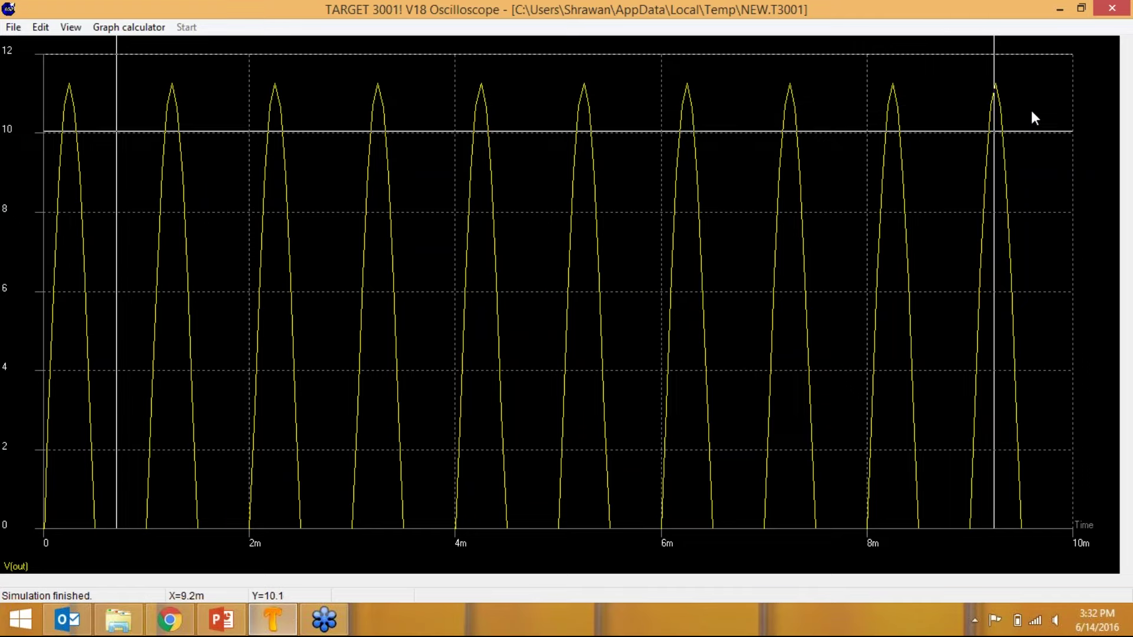
click(1110, 9)
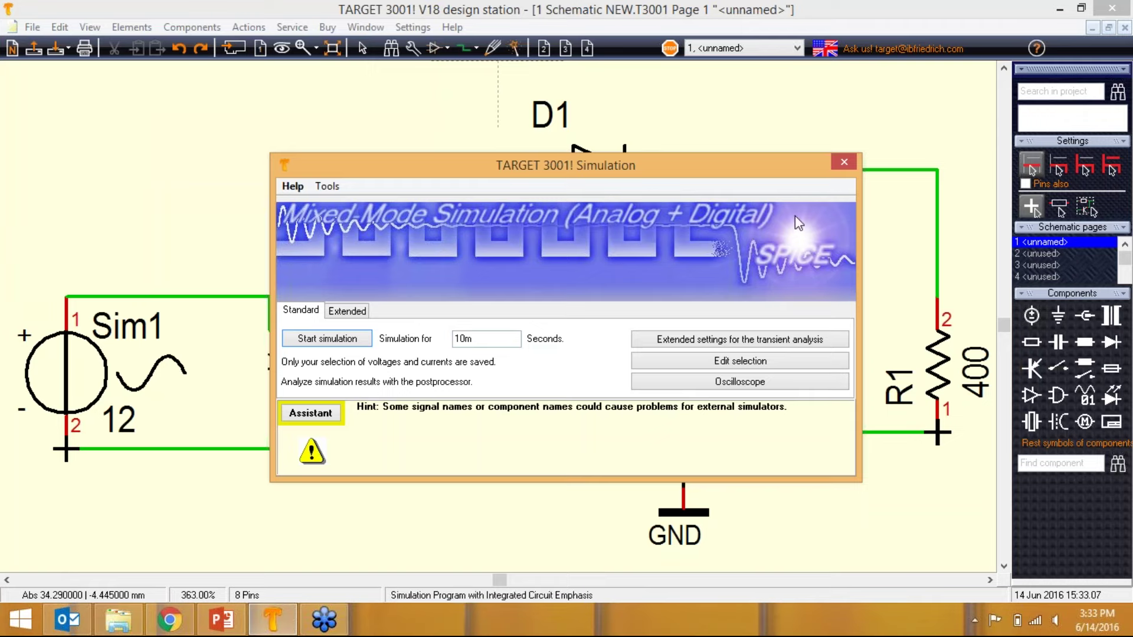
click(841, 159)
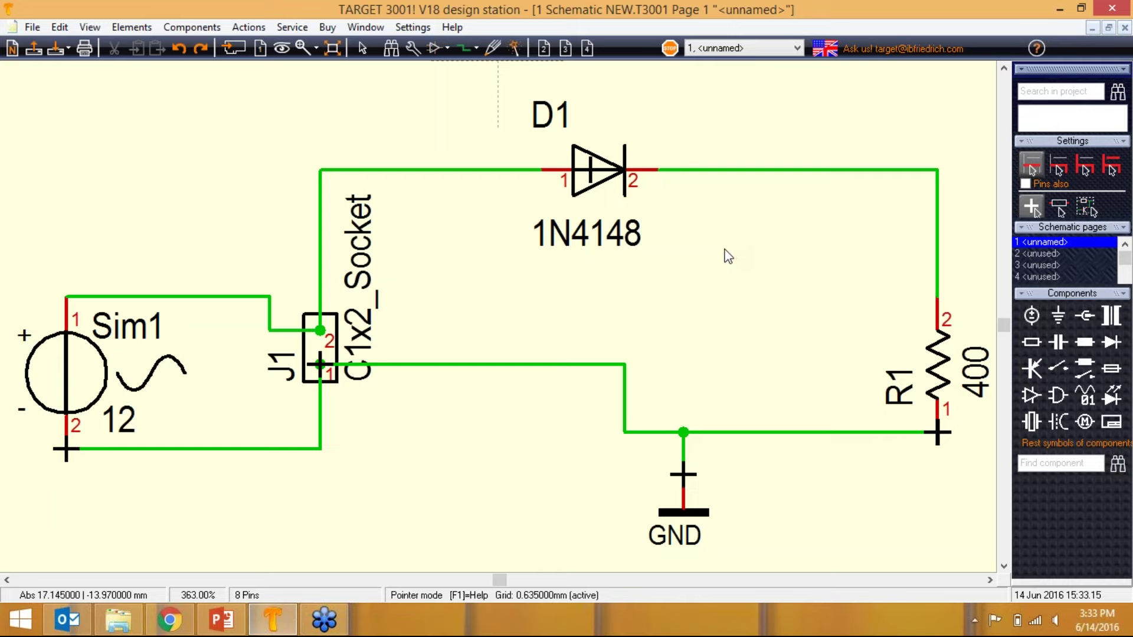
Create the PCB with the default 6299 × 3937 mil outline and autoplace the components inside it, with SMDs on top.
click(232, 57)
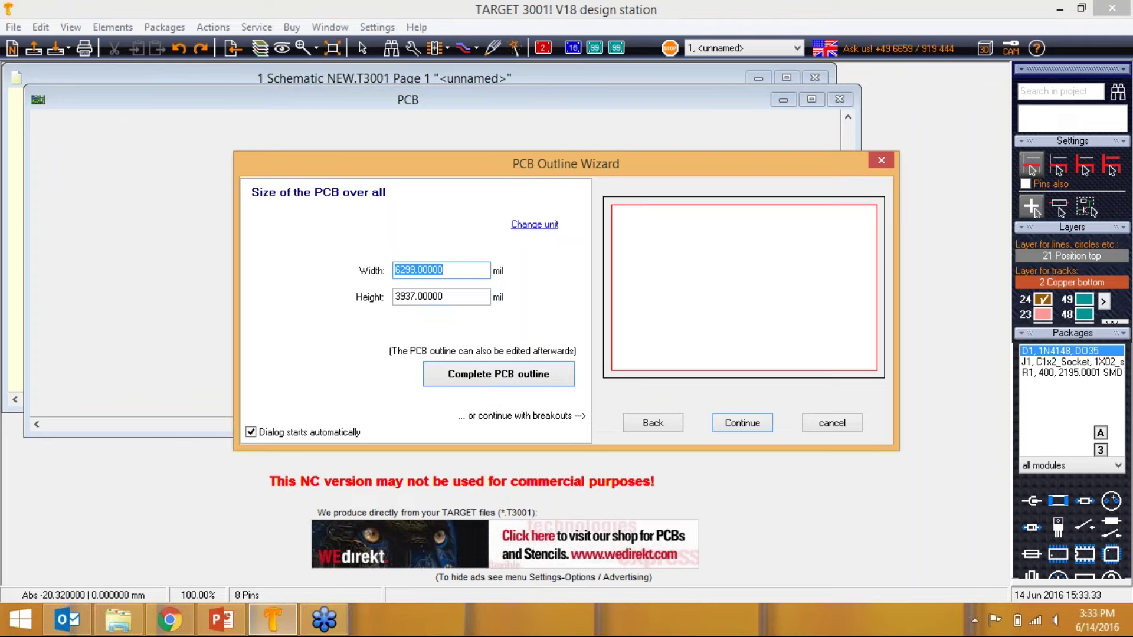
click(502, 375)
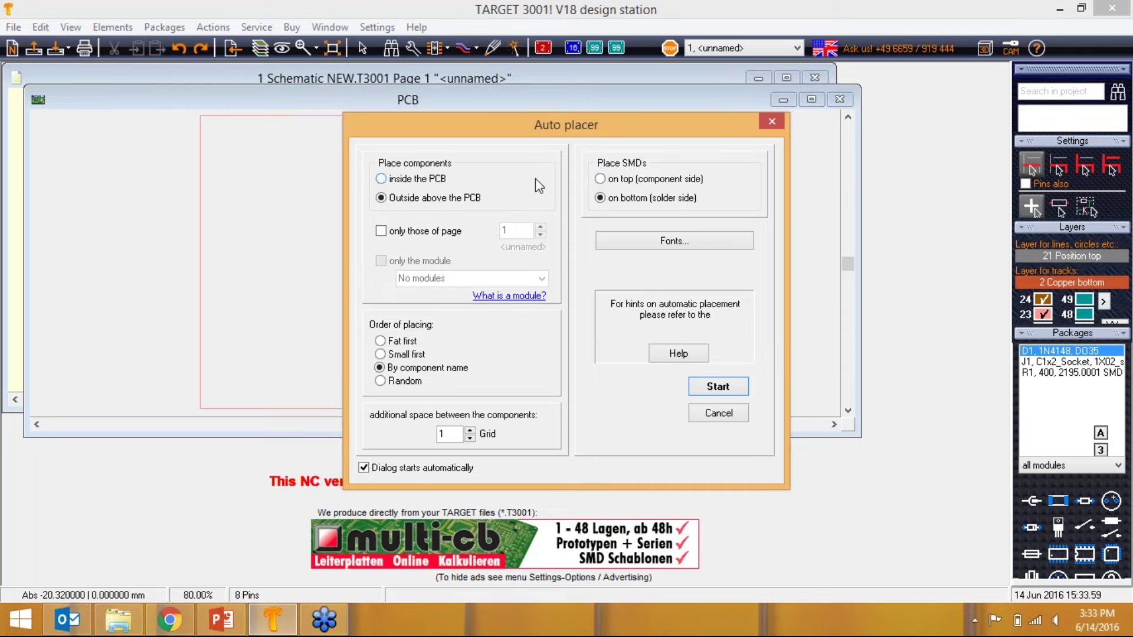
click(382, 179)
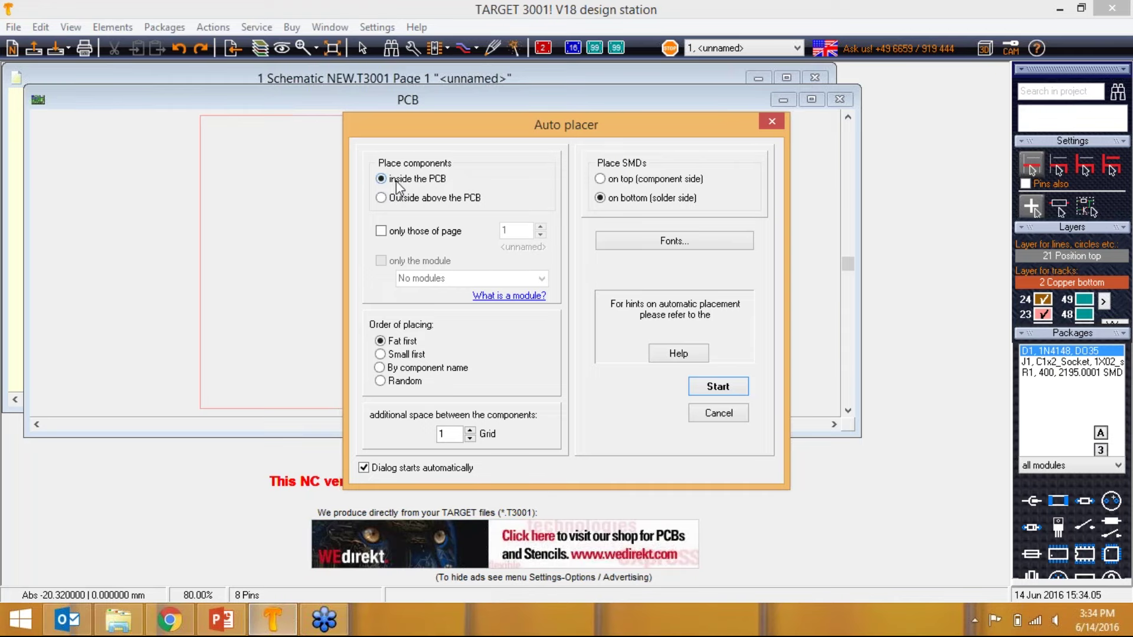
click(601, 179)
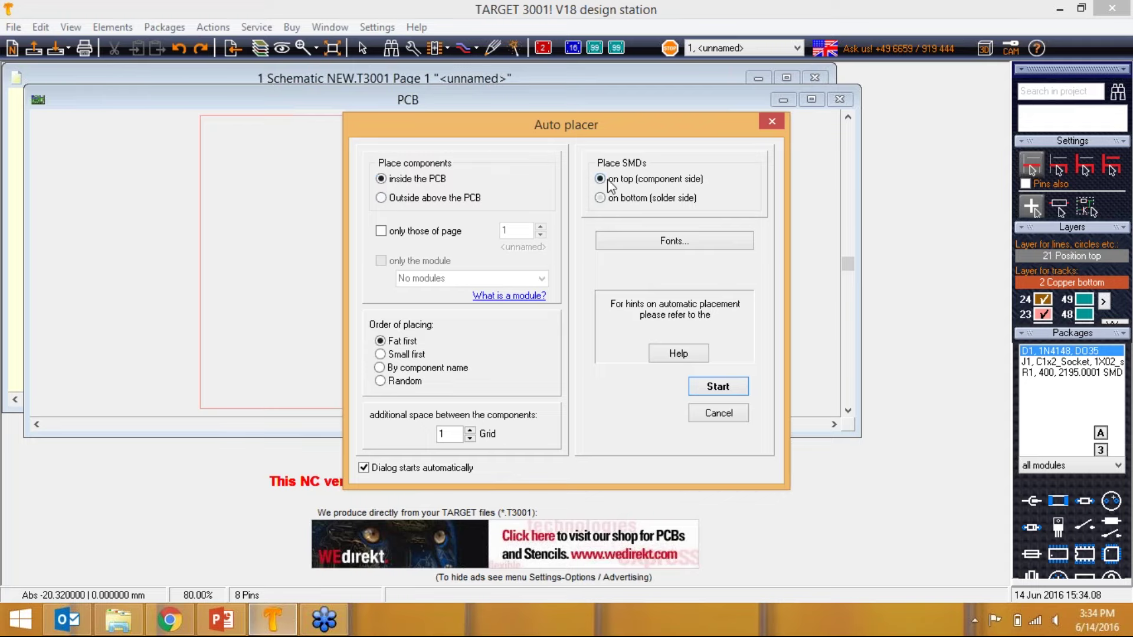
click(726, 388)
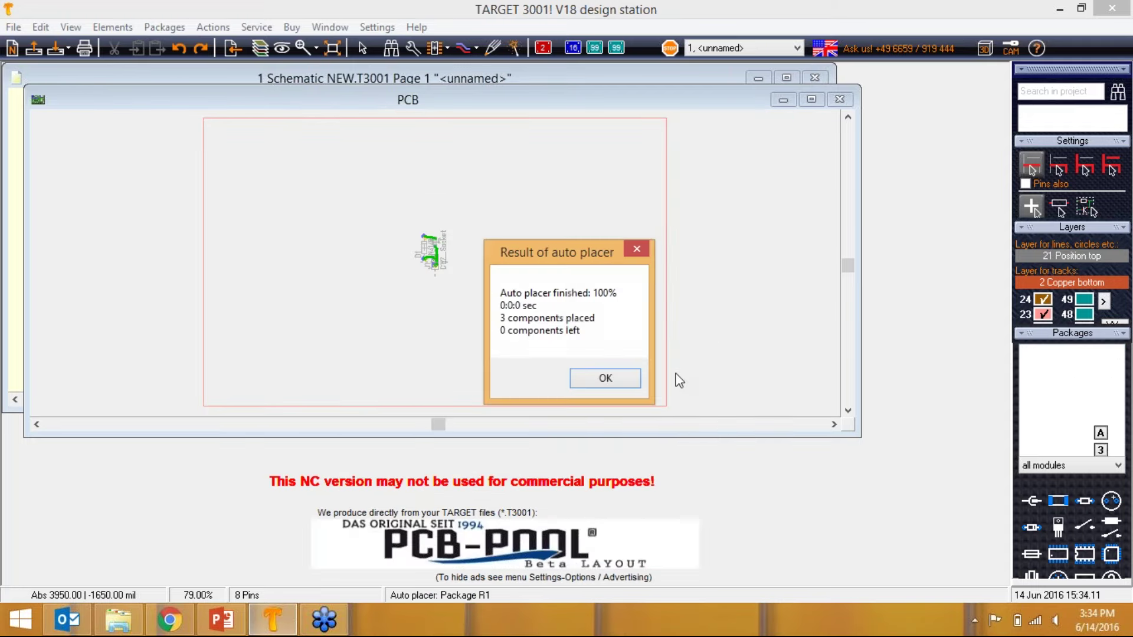
click(617, 380)
click(678, 361)
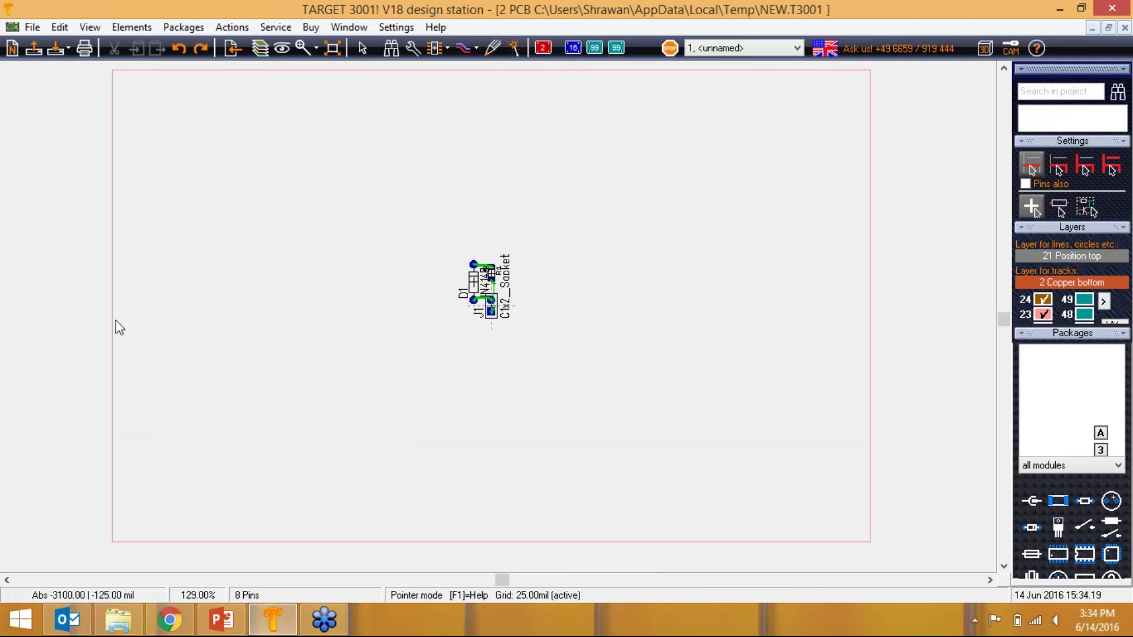
Shrink the PCB outline on all four sides to a roughly square board close around the placed components.
drag(119, 321, 415, 328)
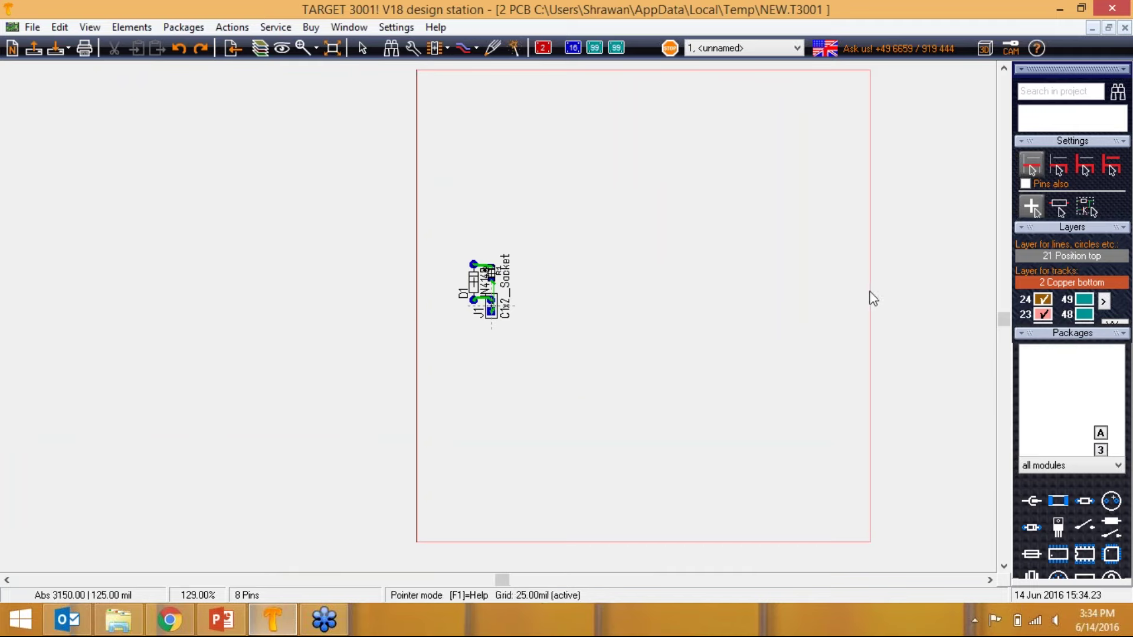
drag(870, 298, 545, 283)
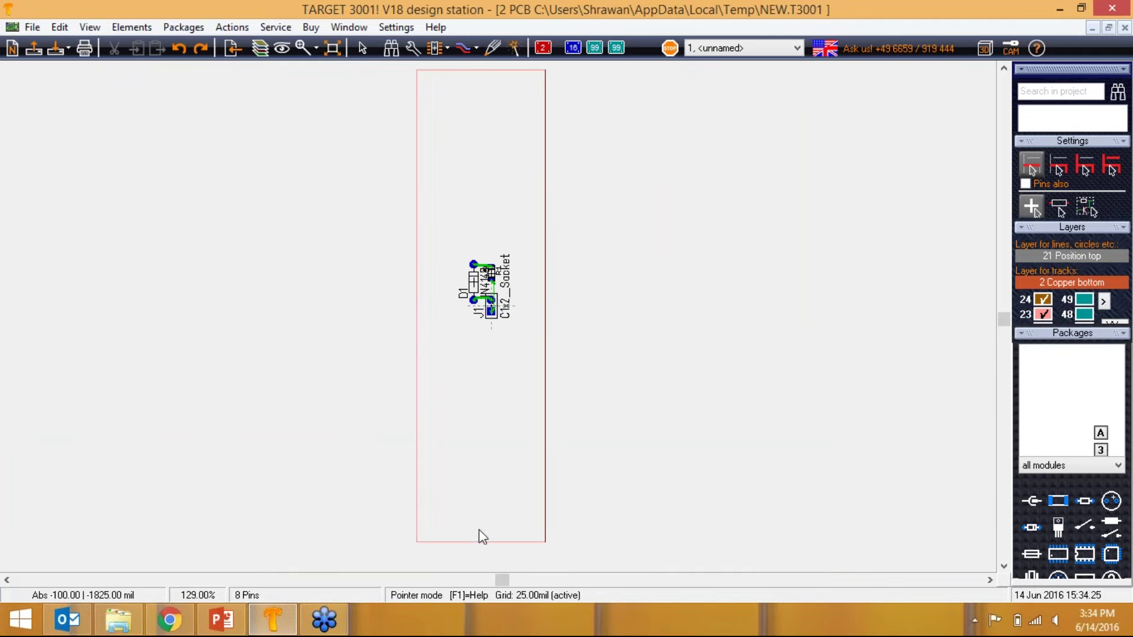
drag(482, 541, 478, 358)
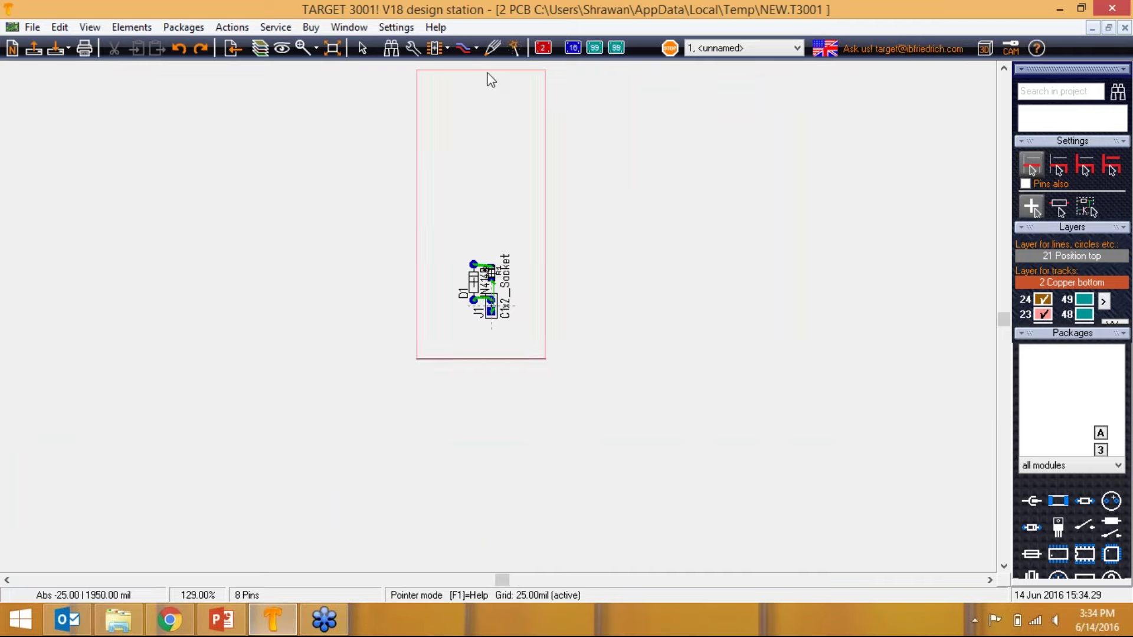
drag(488, 70, 482, 230)
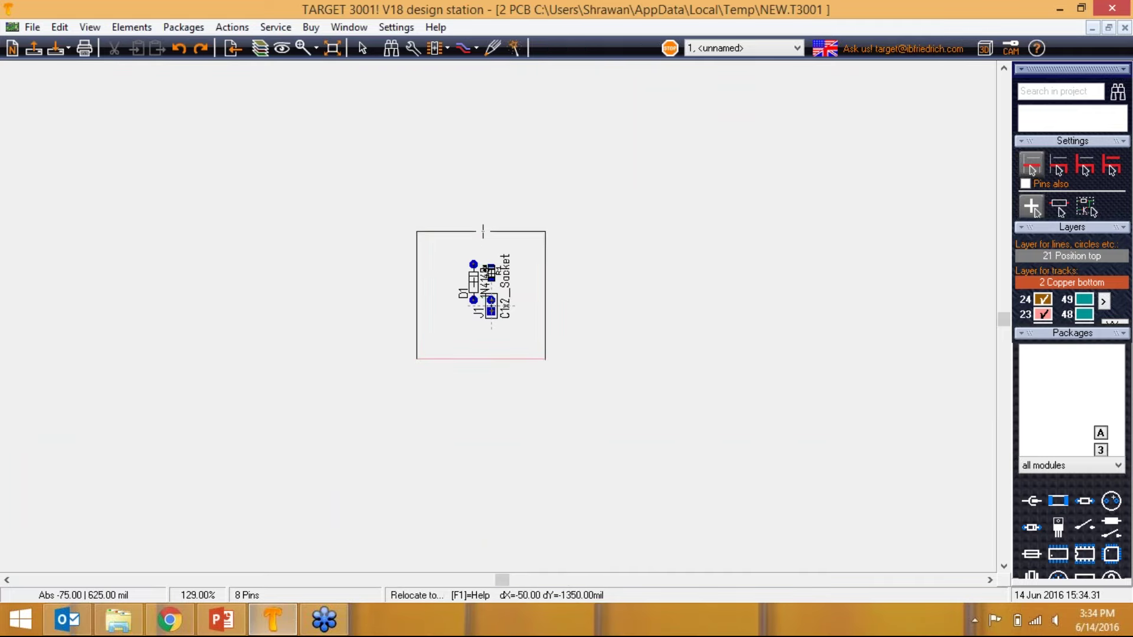
click(332, 47)
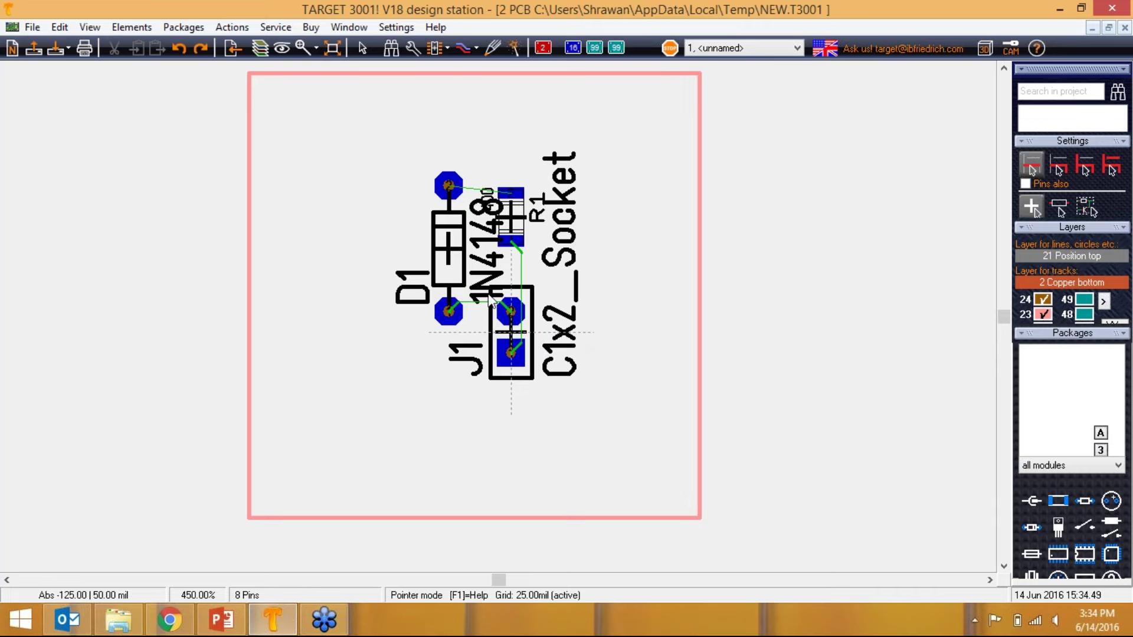
Review the hybrid autorouter's signal, algorithm and route layer settings, and autoroute the GND, in and out signals with the default values.
click(232, 27)
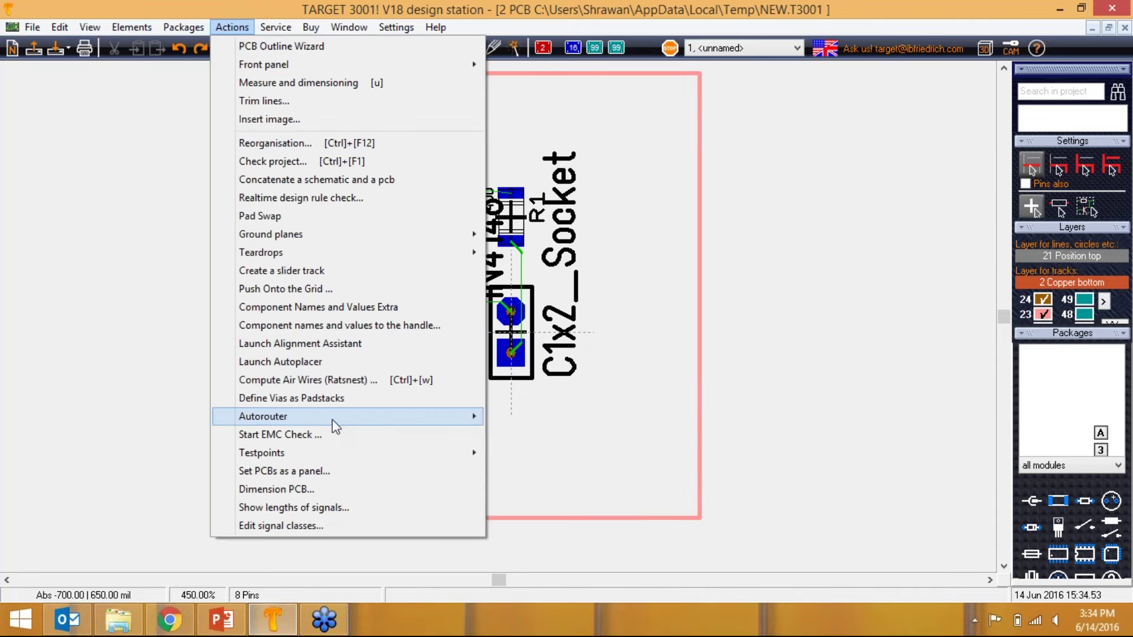
mouse_move(380, 417)
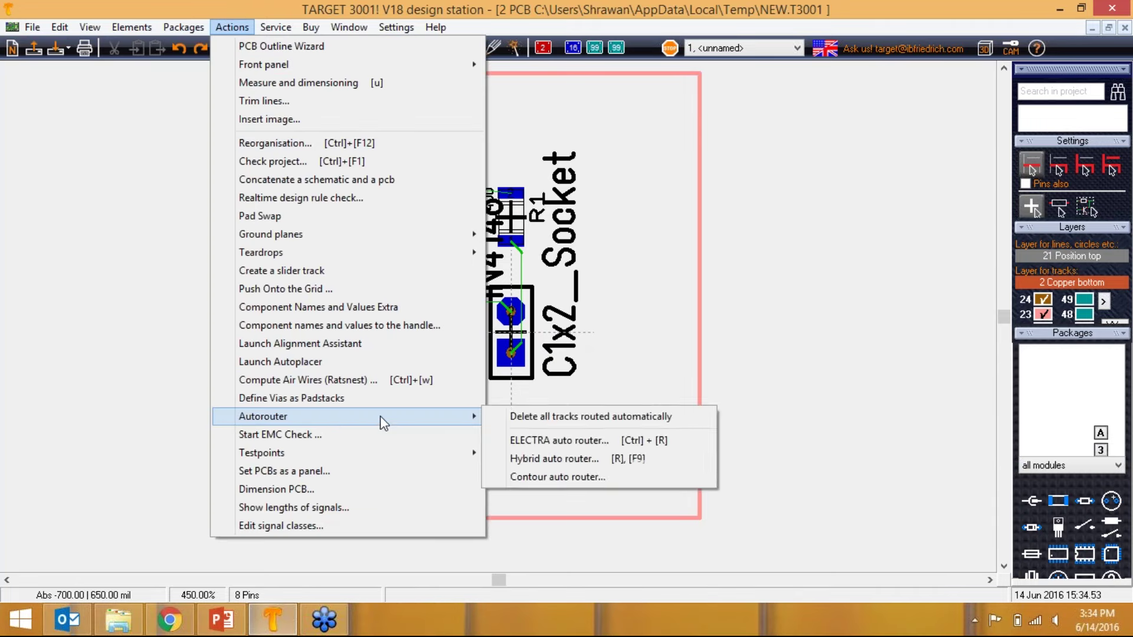
click(544, 460)
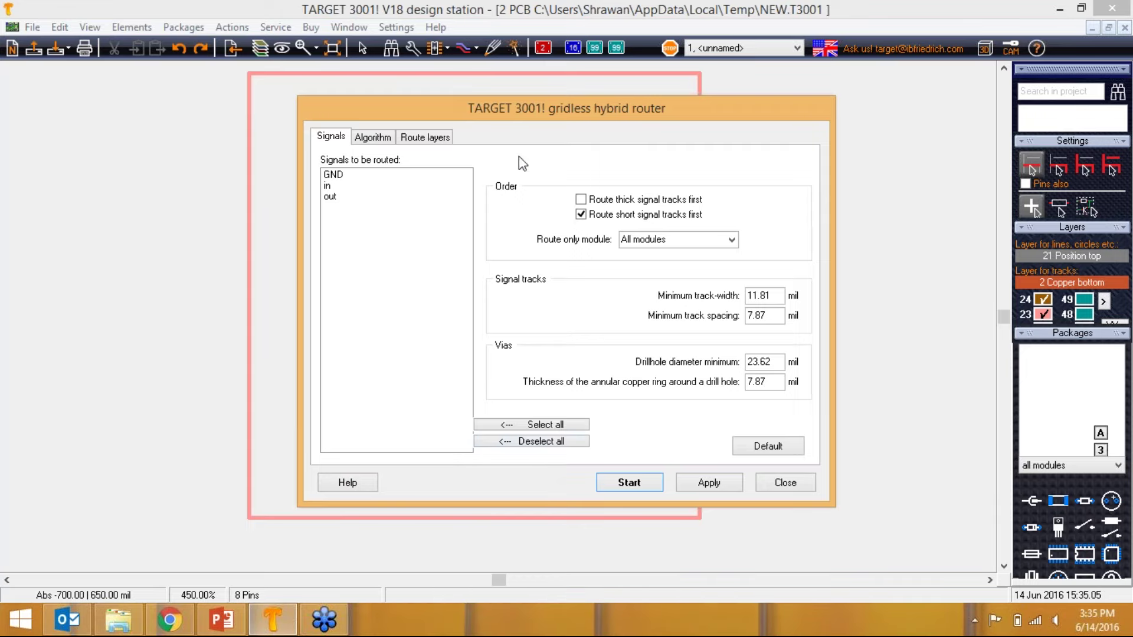
drag(531, 113, 469, 118)
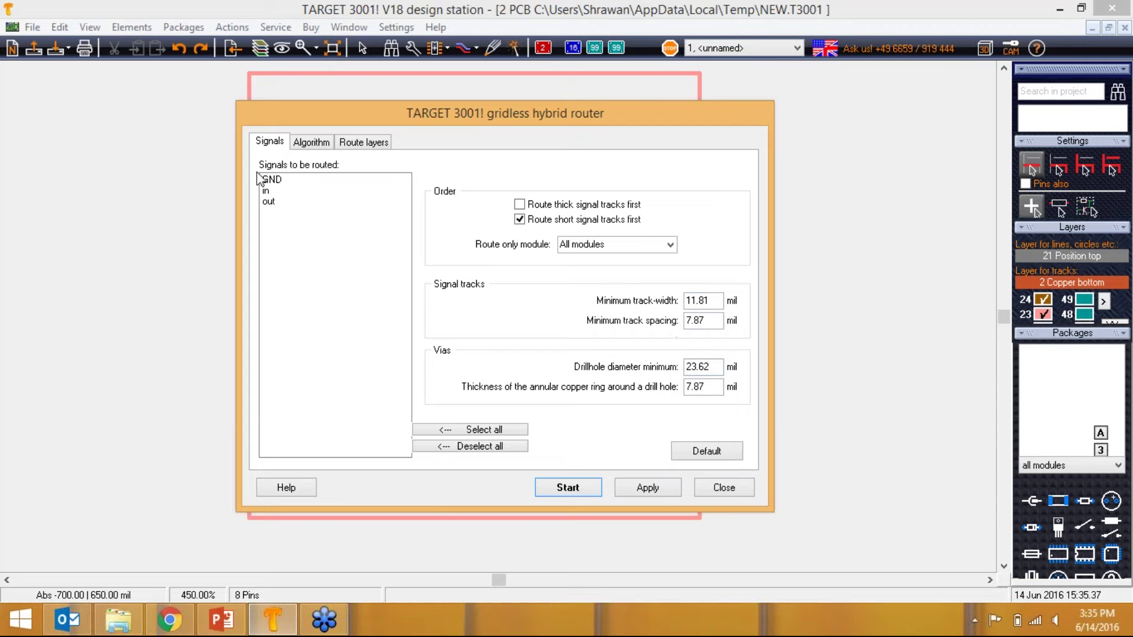
click(308, 143)
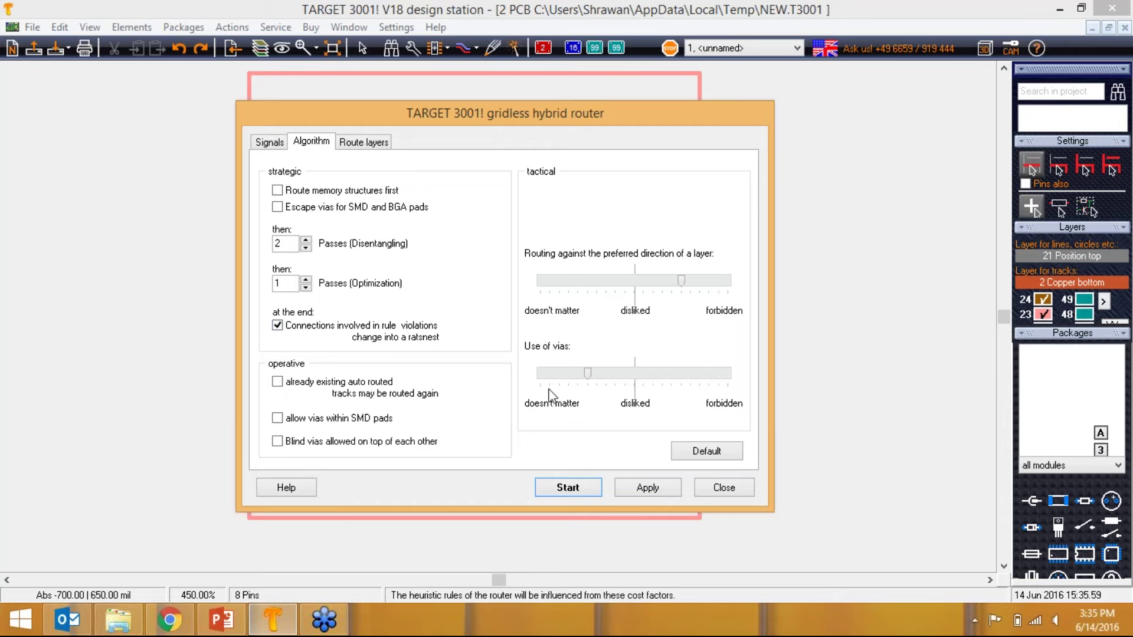
click(361, 147)
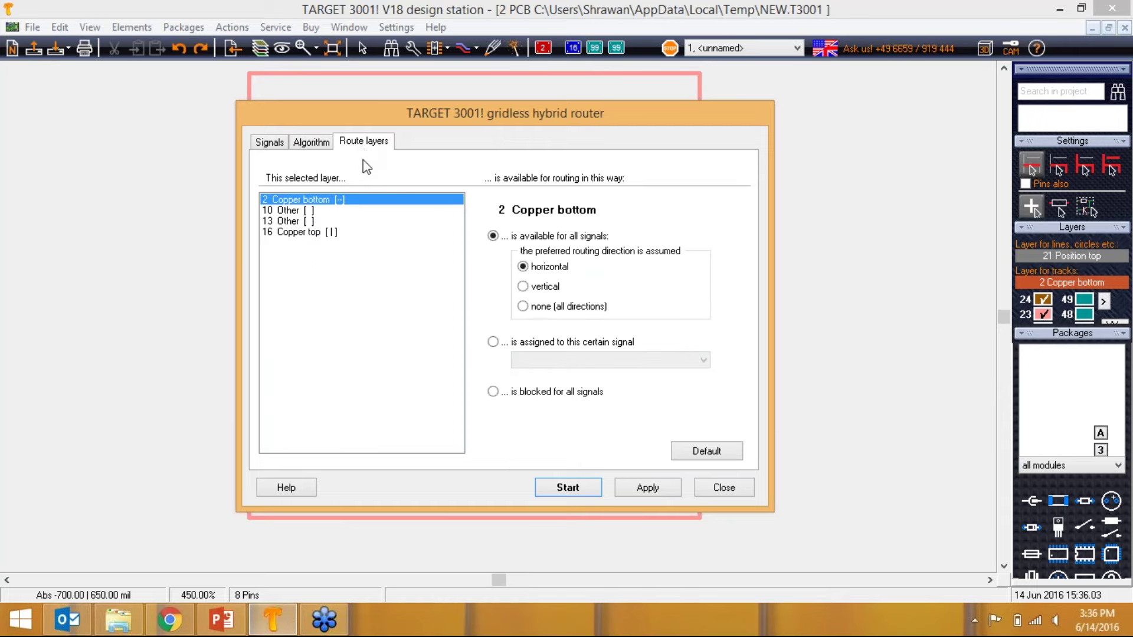
click(270, 142)
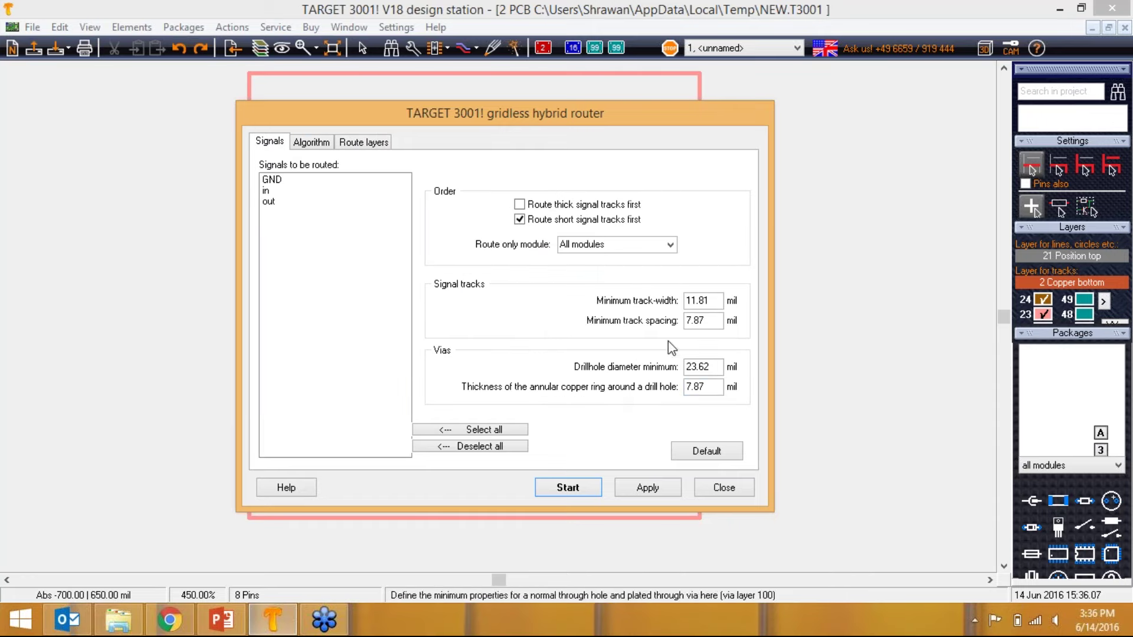
click(560, 487)
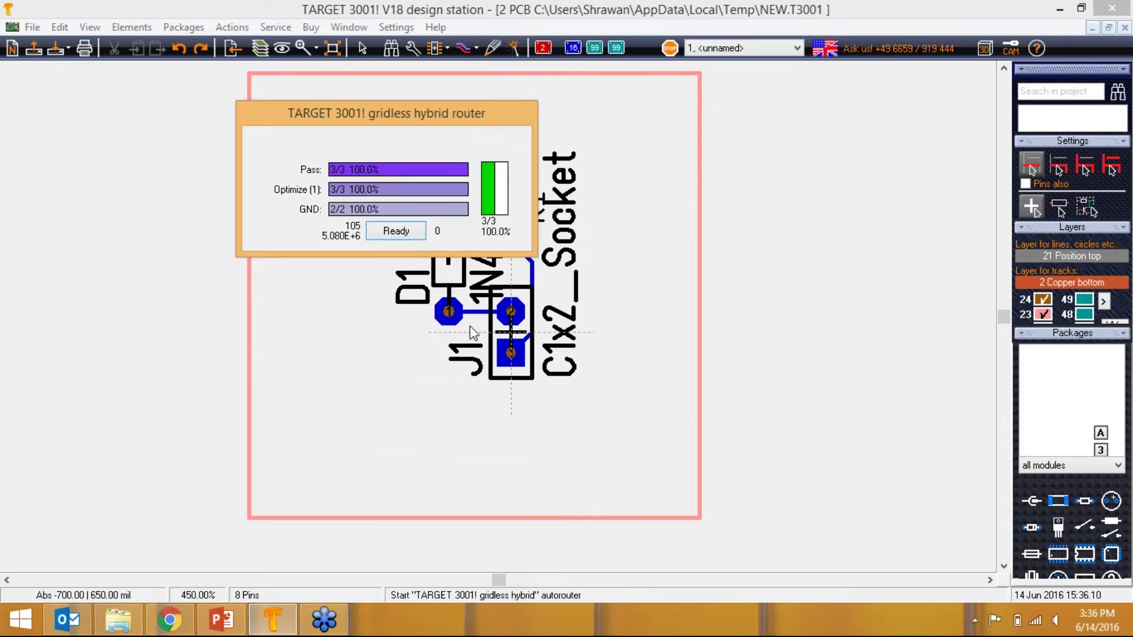
click(413, 236)
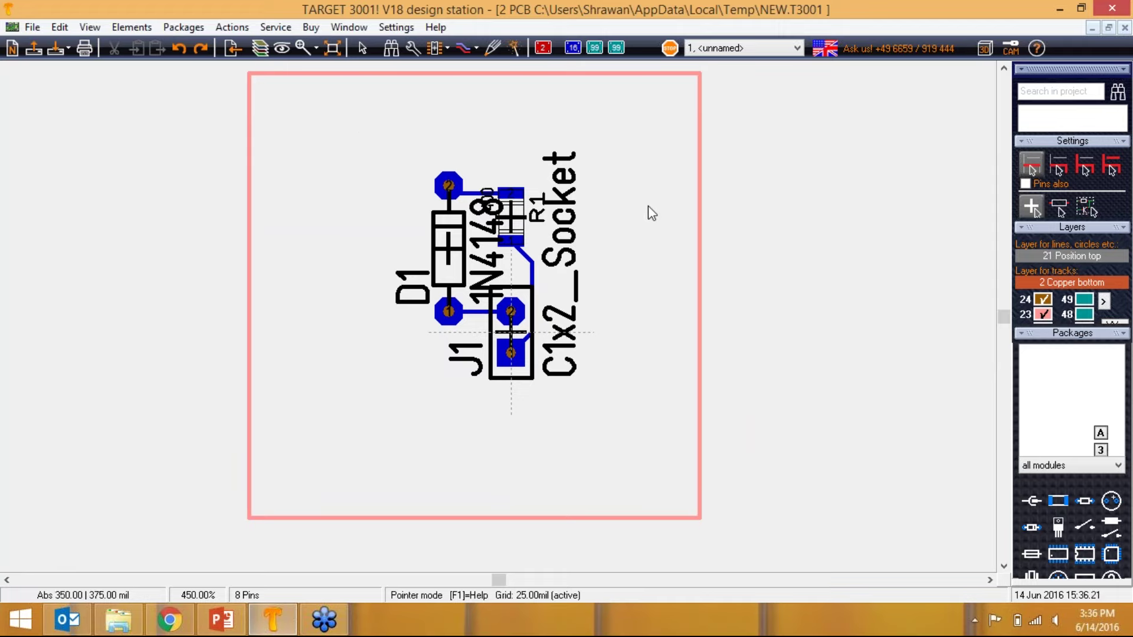
Open the 3D view of the routed PCB.
click(91, 27)
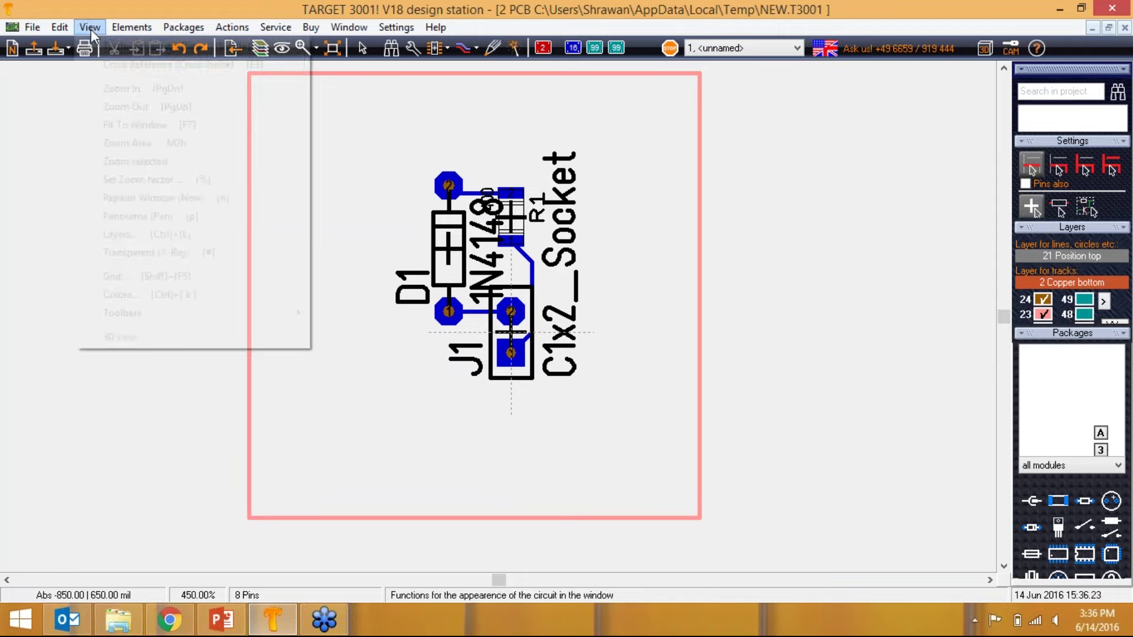
click(172, 335)
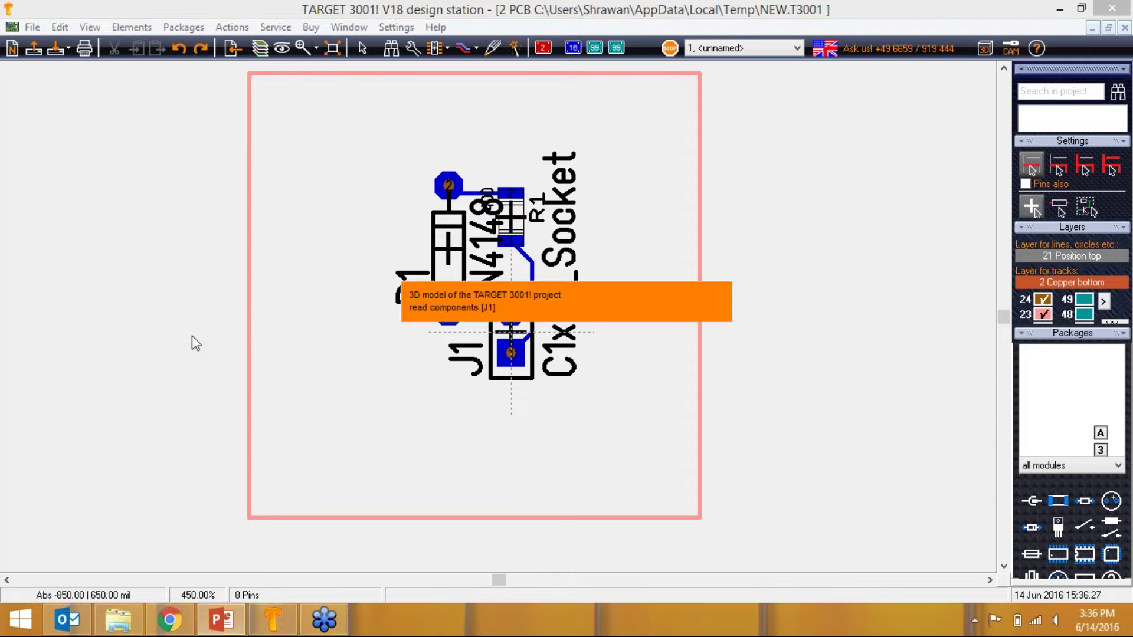
Inspect the 3D board model from several angles, close up around D1, R1 and J1.
mouse_move(678, 370)
mouse_down()
mouse_move(604, 392)
mouse_move(498, 370)
mouse_move(648, 381)
mouse_move(704, 412)
mouse_move(695, 378)
mouse_move(656, 380)
mouse_move(677, 390)
mouse_move(666, 370)
mouse_up()
scroll(663, 355, up, 3)
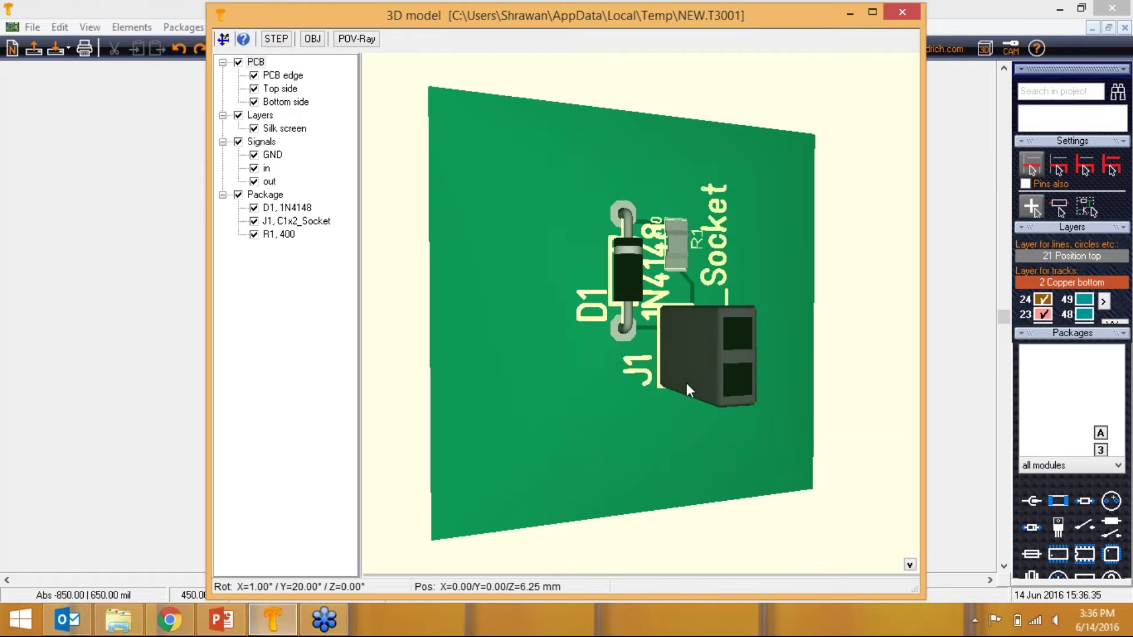
scroll(685, 383, up, 3)
mouse_move(695, 416)
mouse_down()
mouse_move(606, 419)
mouse_move(656, 423)
mouse_move(645, 430)
mouse_move(689, 403)
mouse_up()
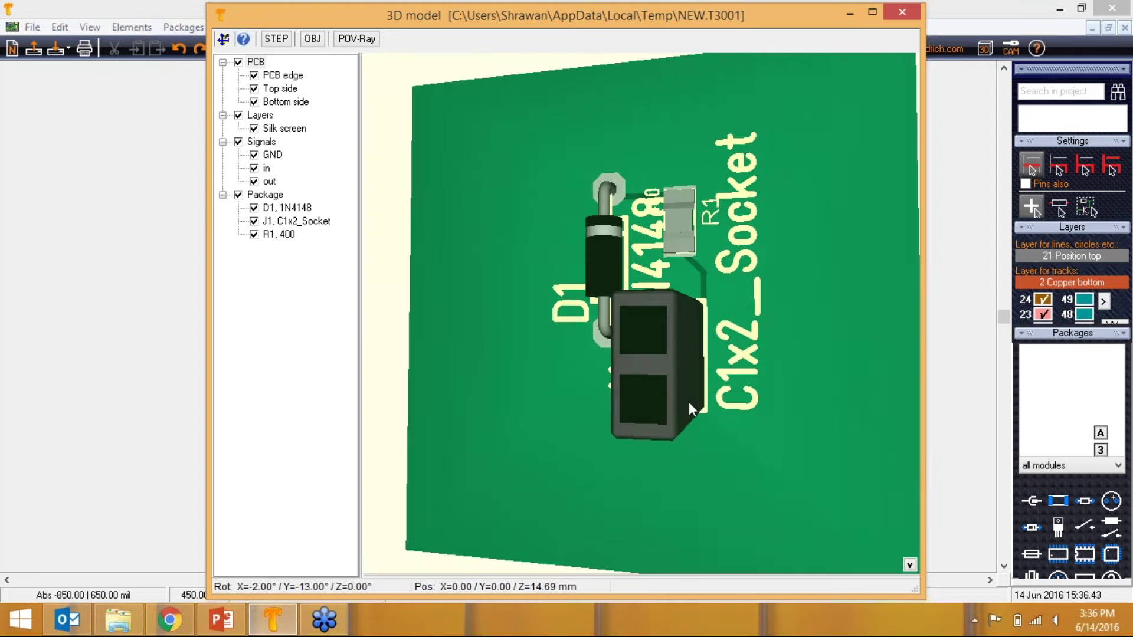
drag(650, 362, 654, 370)
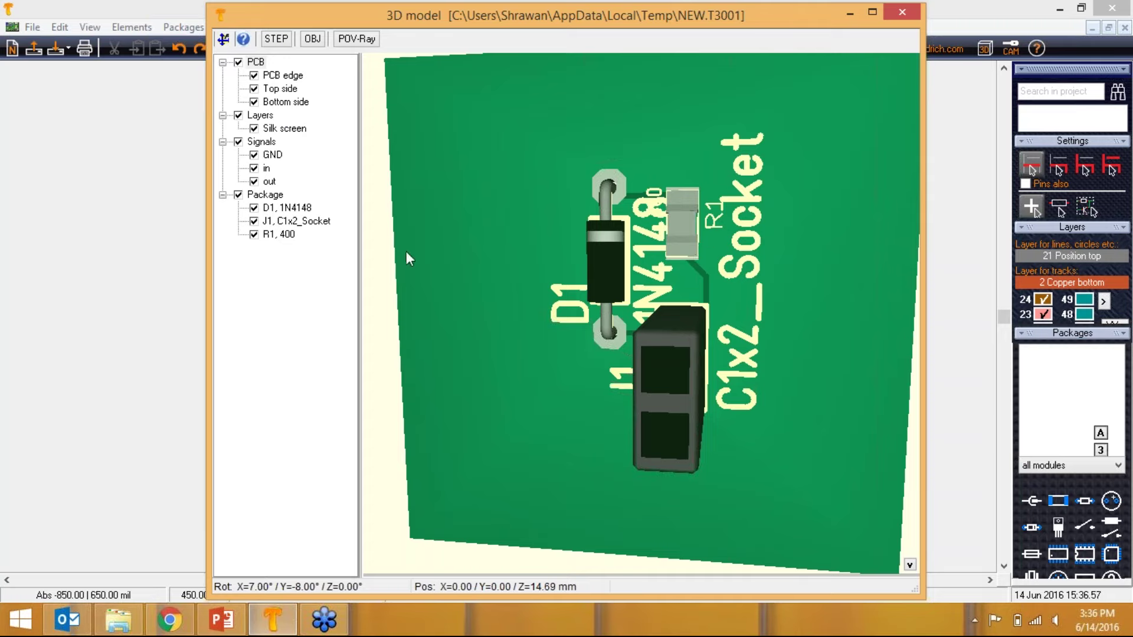
Hide all component packages in the 3D model and show D1, J1 and R1 again one by one.
click(238, 195)
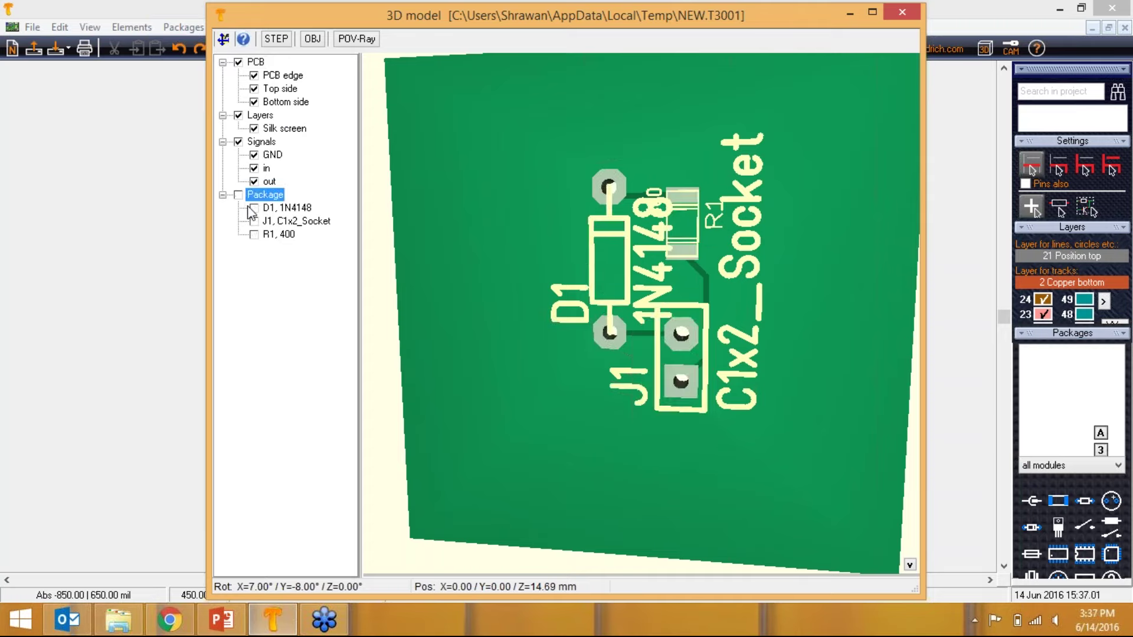
click(256, 209)
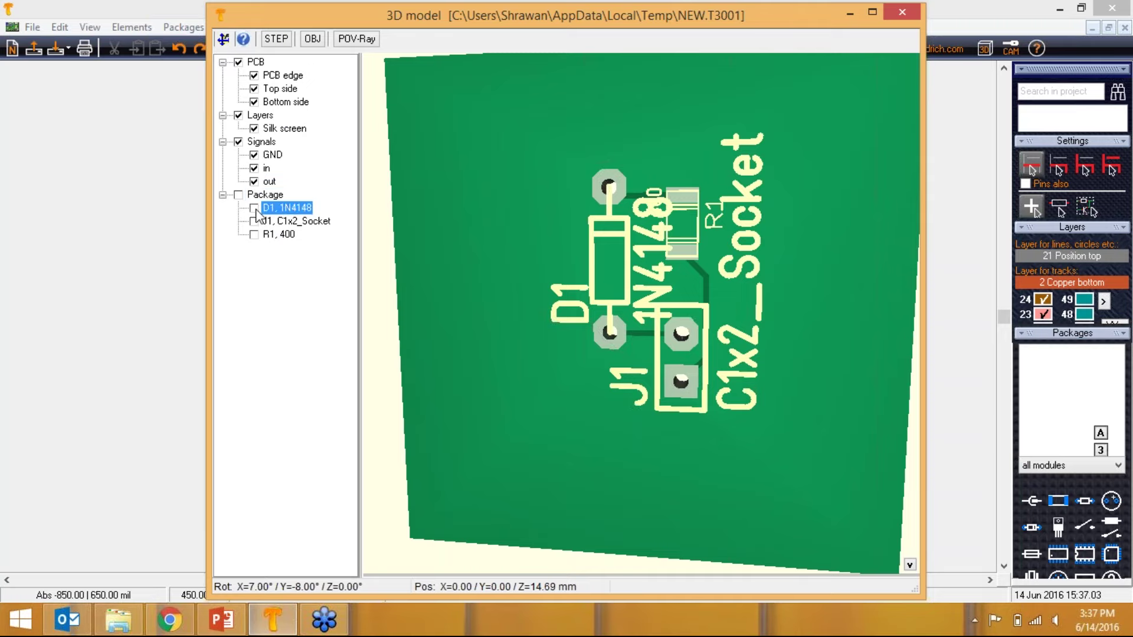
click(254, 208)
click(253, 221)
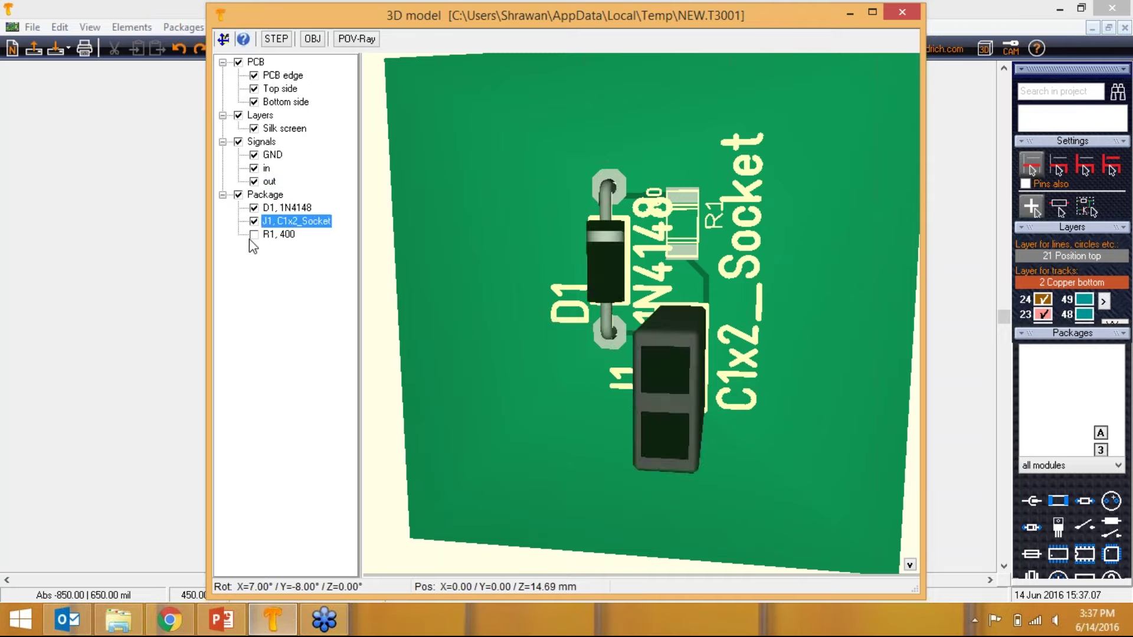
click(254, 235)
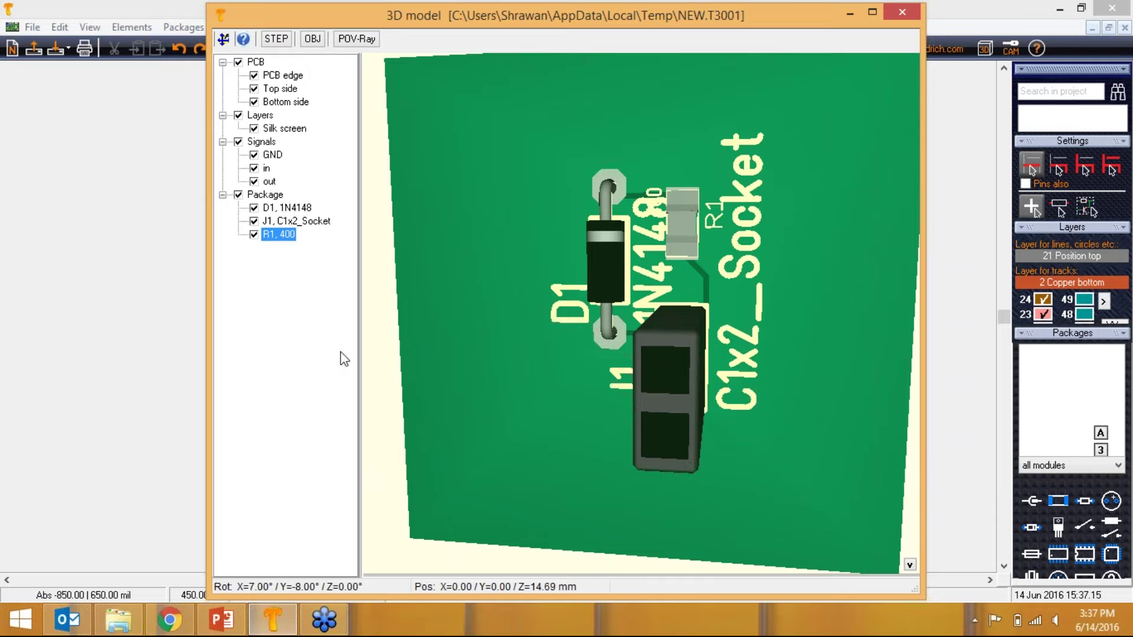
Rotate the 3D model right around to examine the components from the opposite direction, and close the 3D view.
click(607, 454)
drag(607, 455, 769, 286)
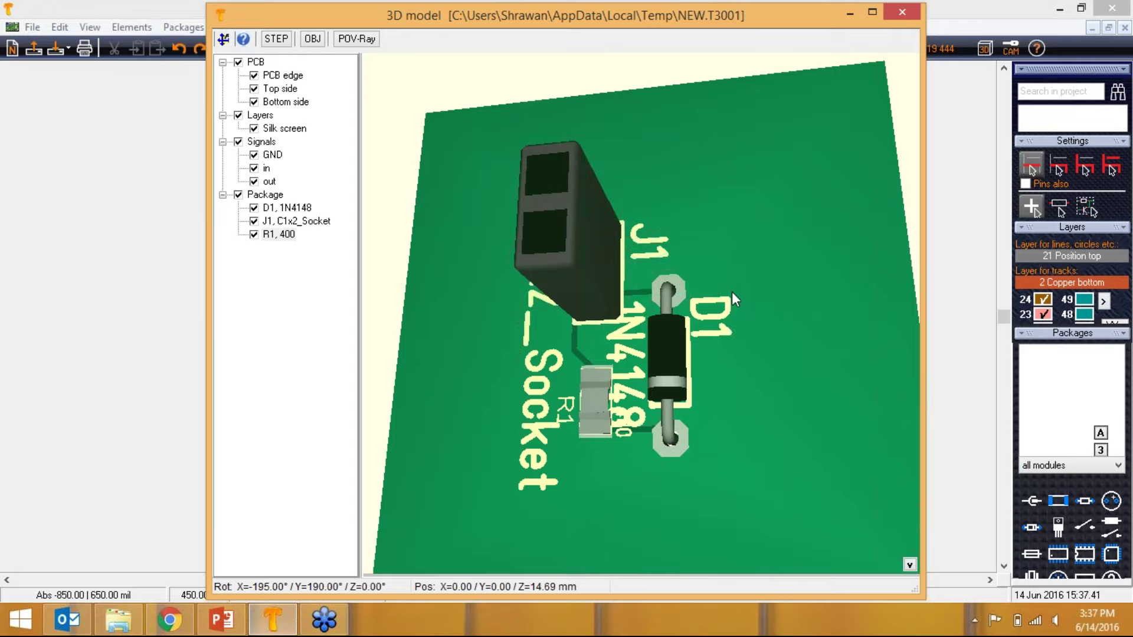
mouse_move(727, 271)
mouse_down()
mouse_move(596, 271)
mouse_move(725, 267)
mouse_up()
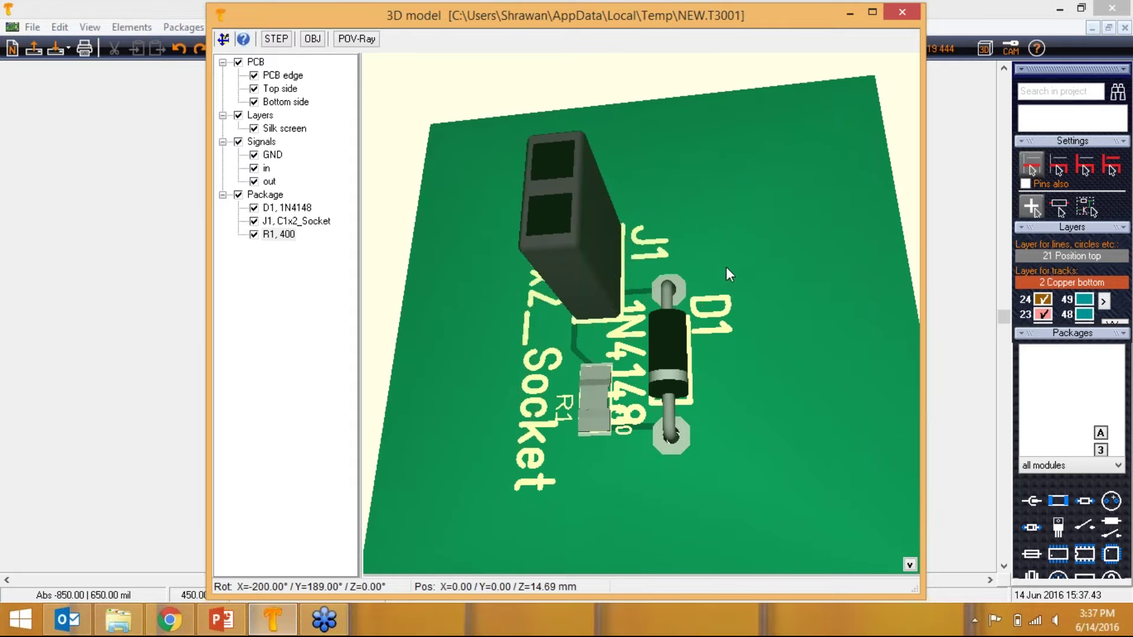
mouse_move(638, 423)
mouse_down()
mouse_move(632, 406)
mouse_move(629, 434)
mouse_up()
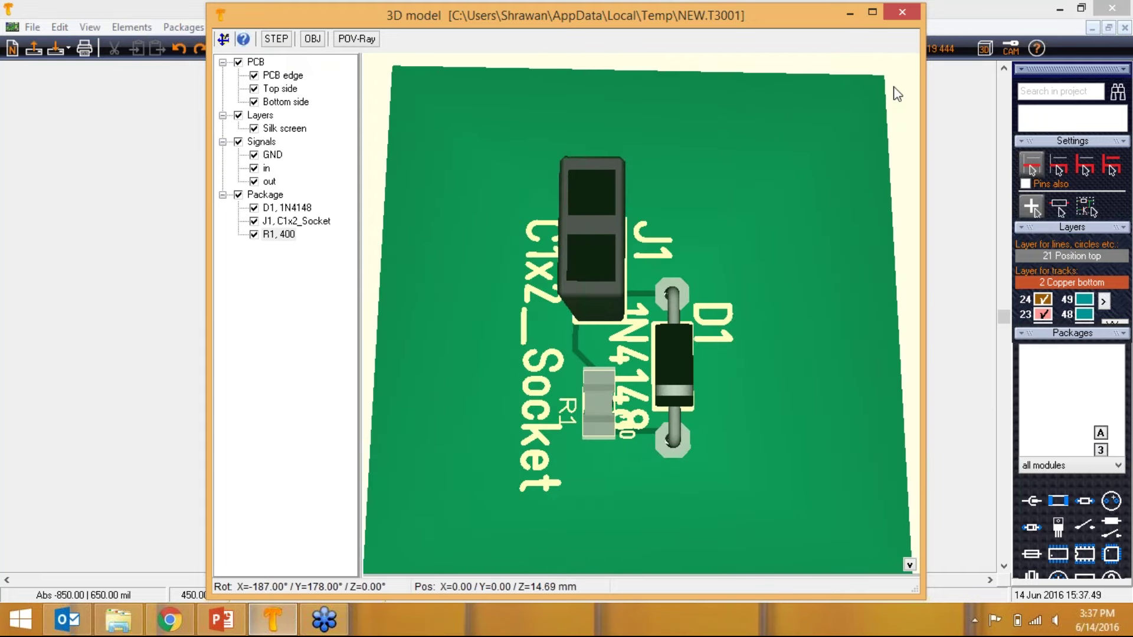
click(900, 15)
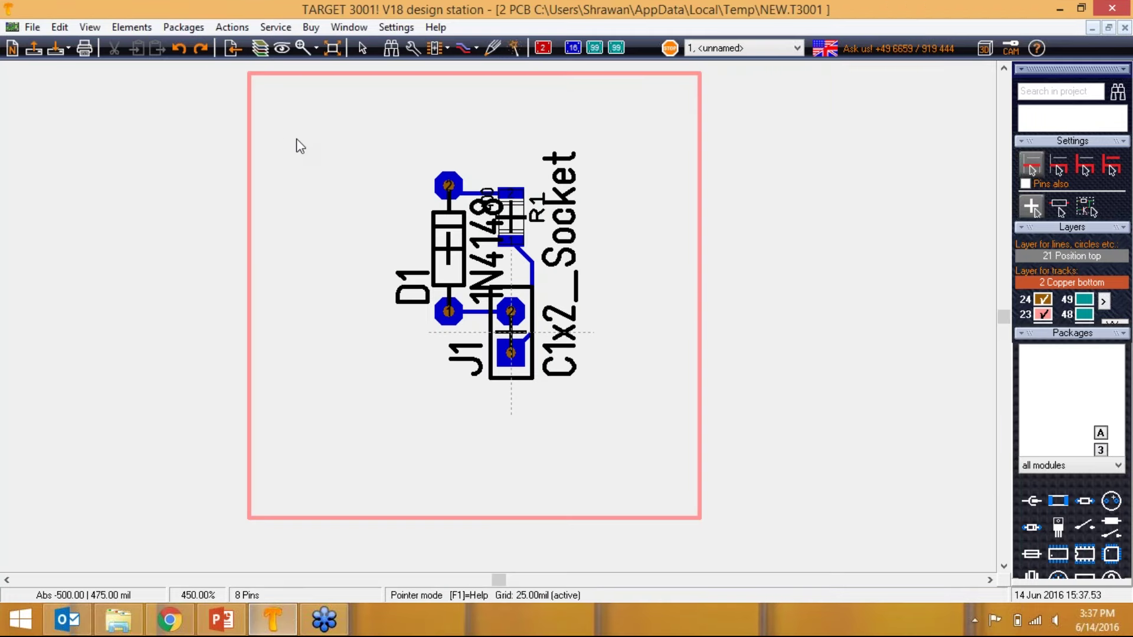
Open the production output for engraving insulation channels and look through the available production types.
click(33, 27)
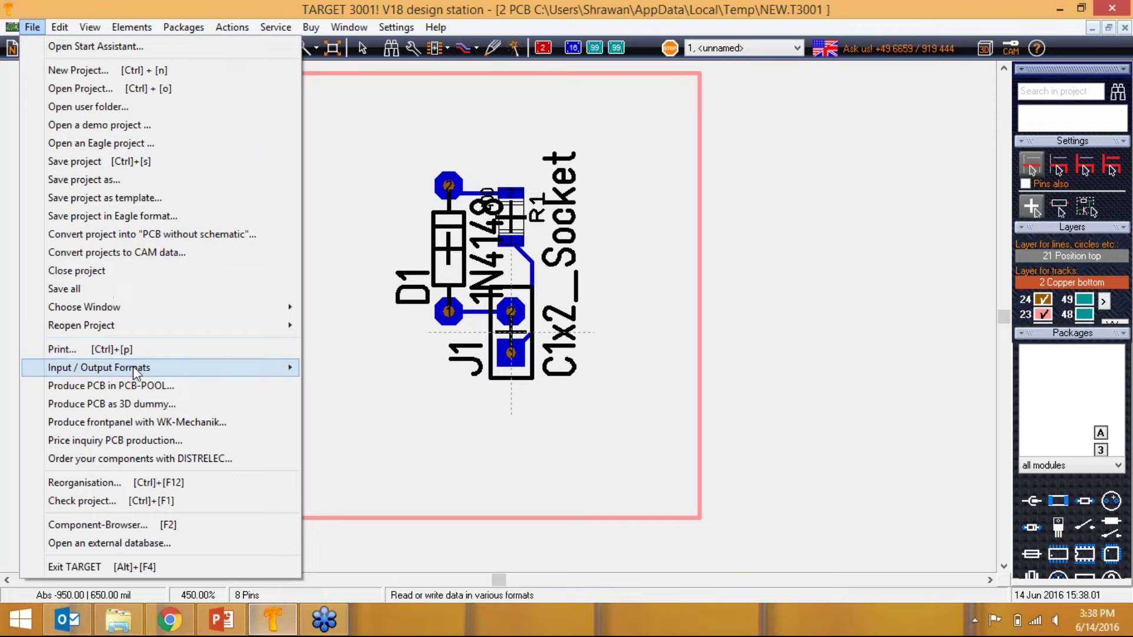
mouse_move(134, 368)
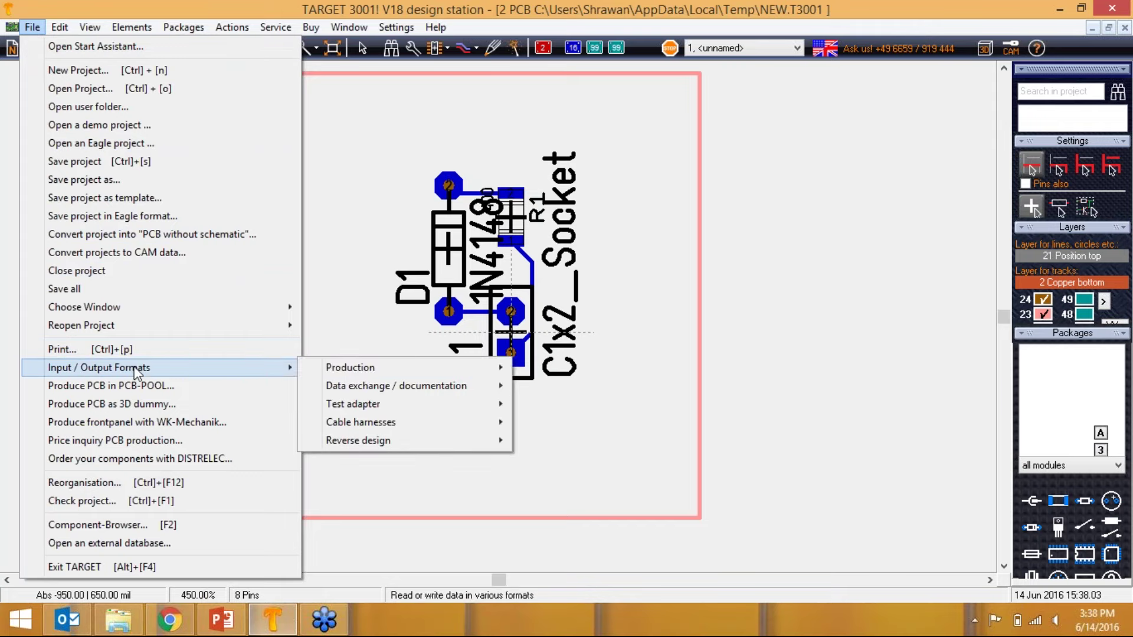
mouse_move(363, 374)
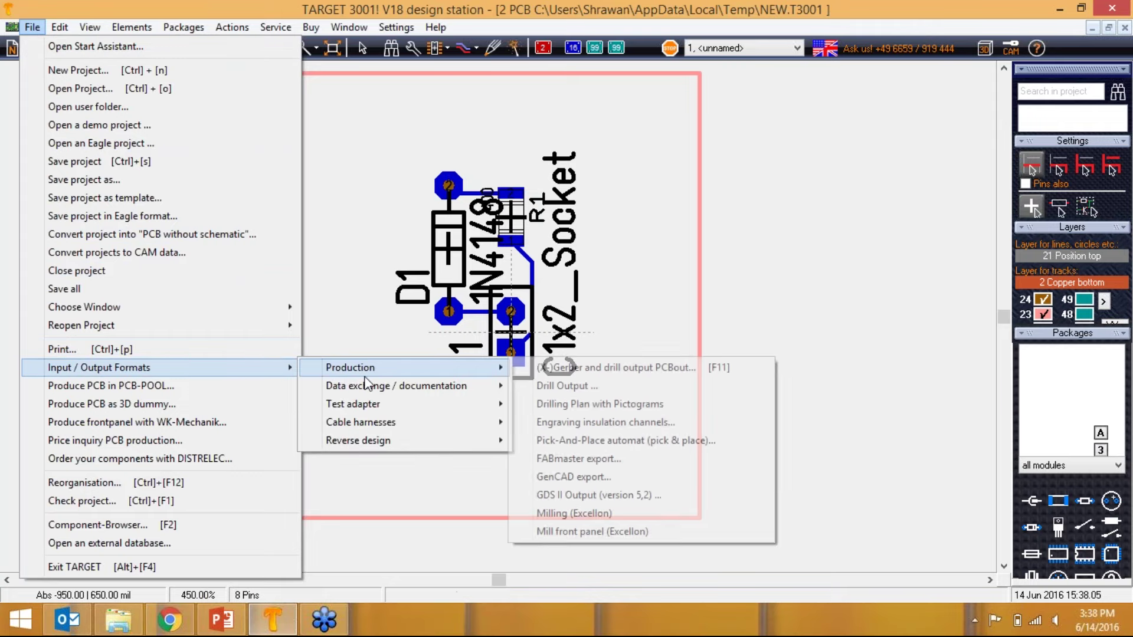
click(551, 422)
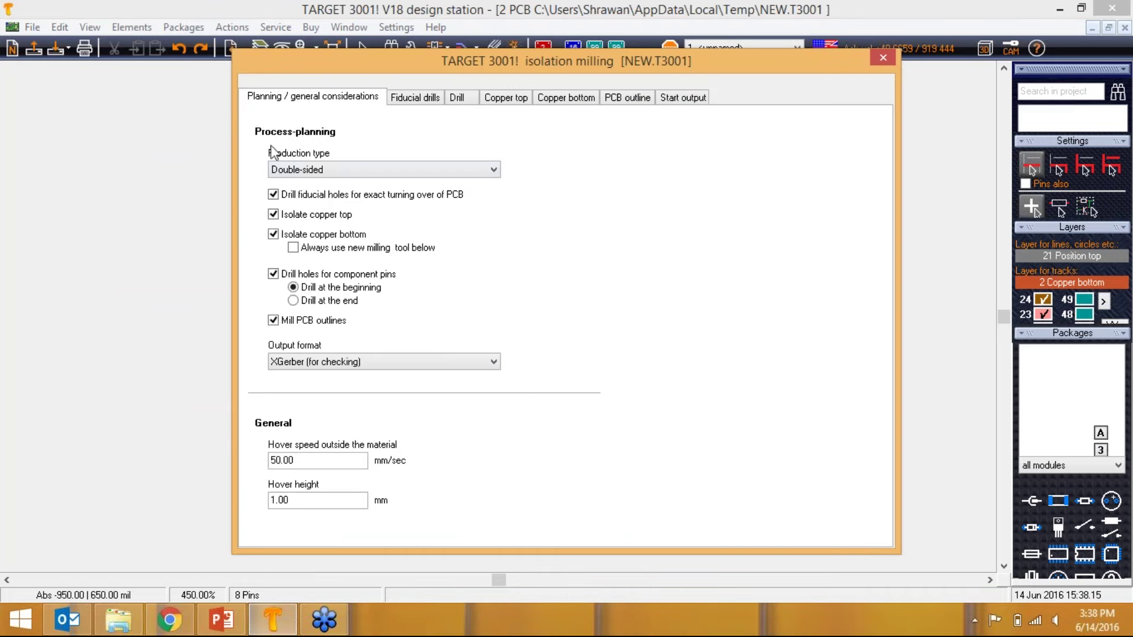
click(319, 170)
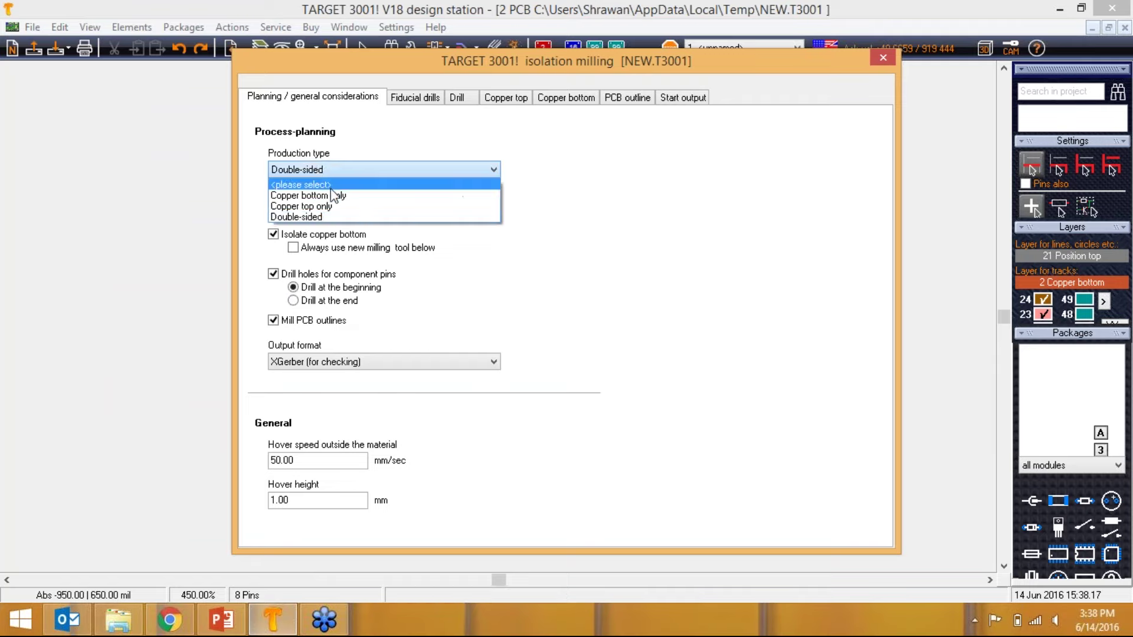
click(354, 147)
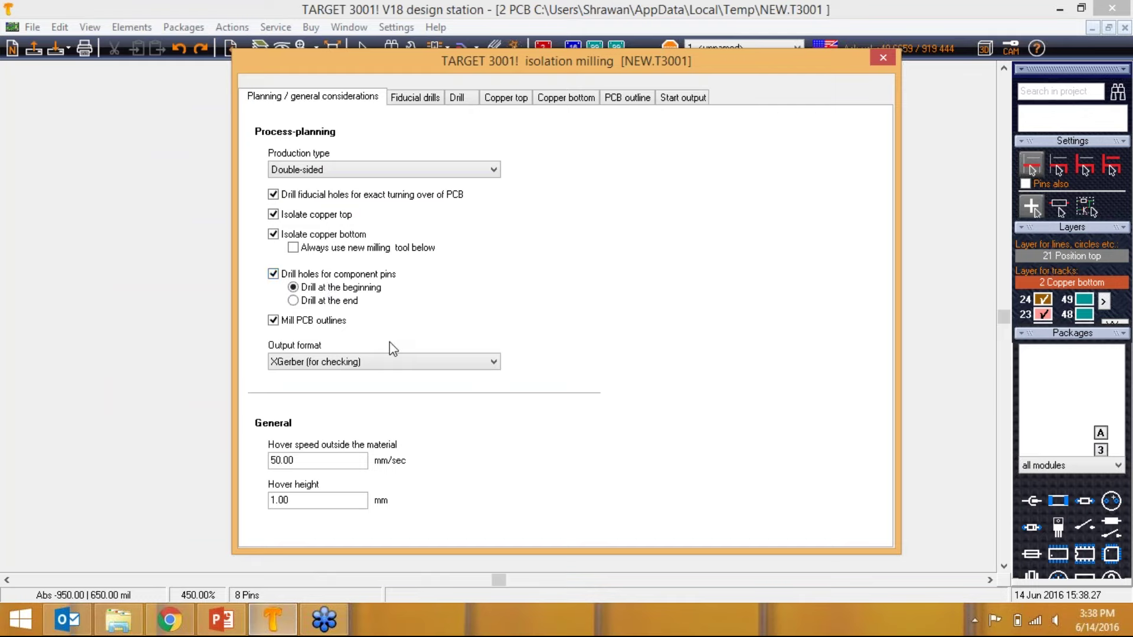
Look through the milling output formats and select XGerber (for checking).
click(493, 362)
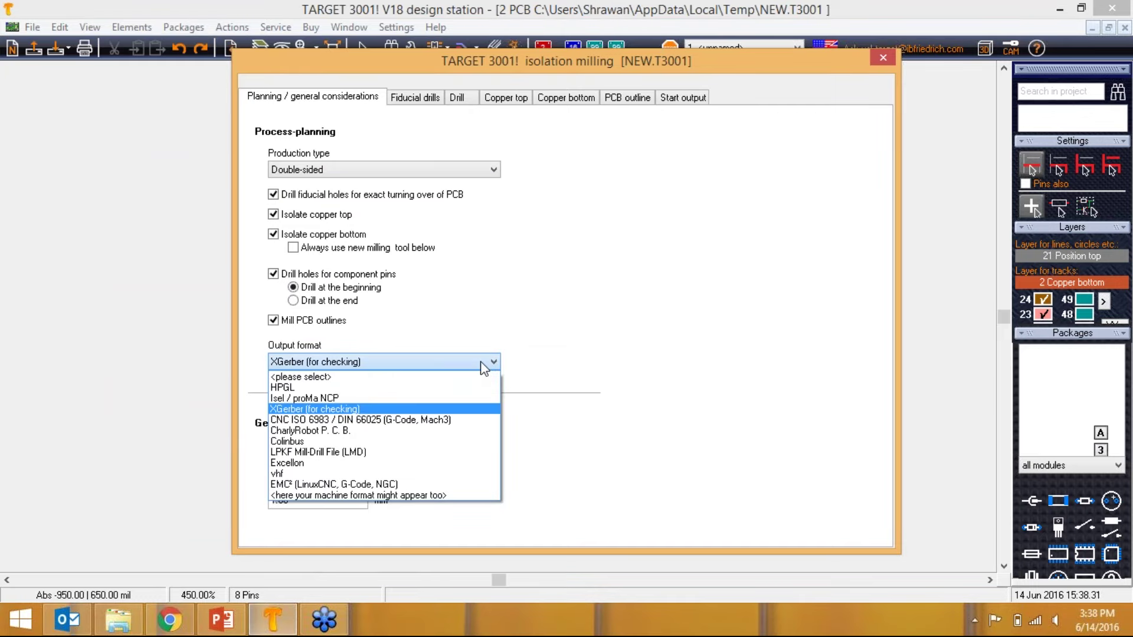
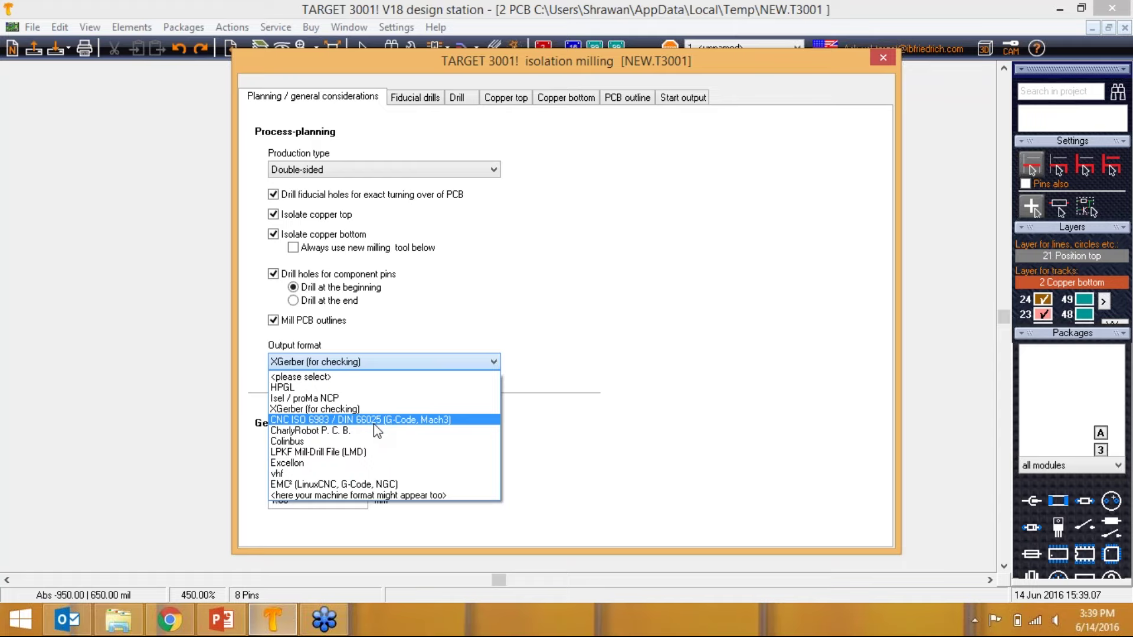
click(443, 318)
click(464, 365)
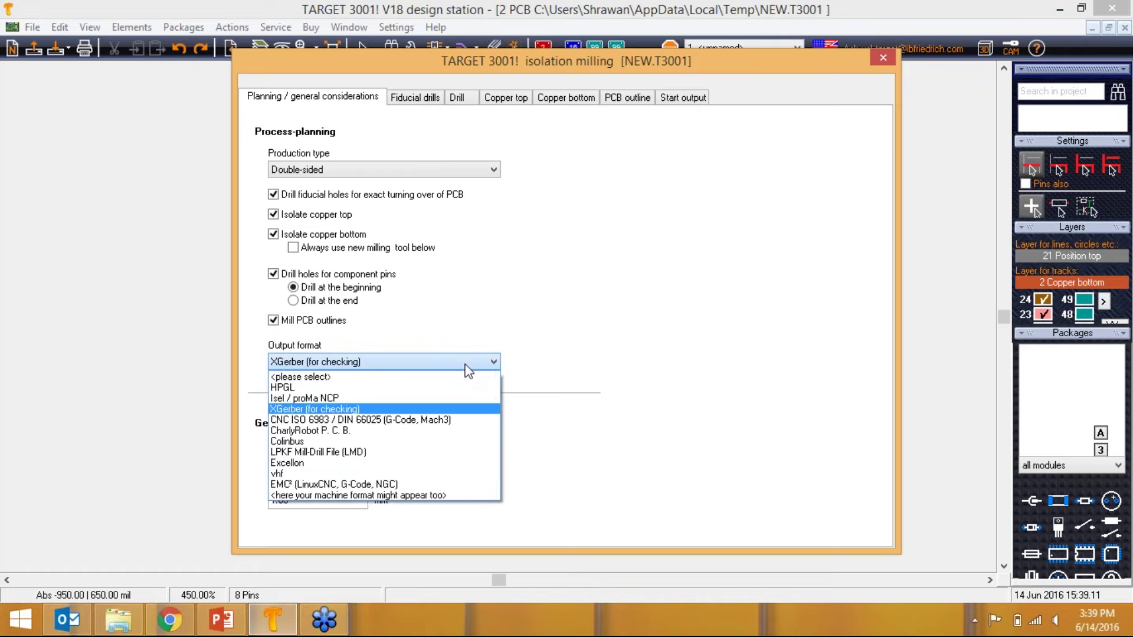
click(343, 411)
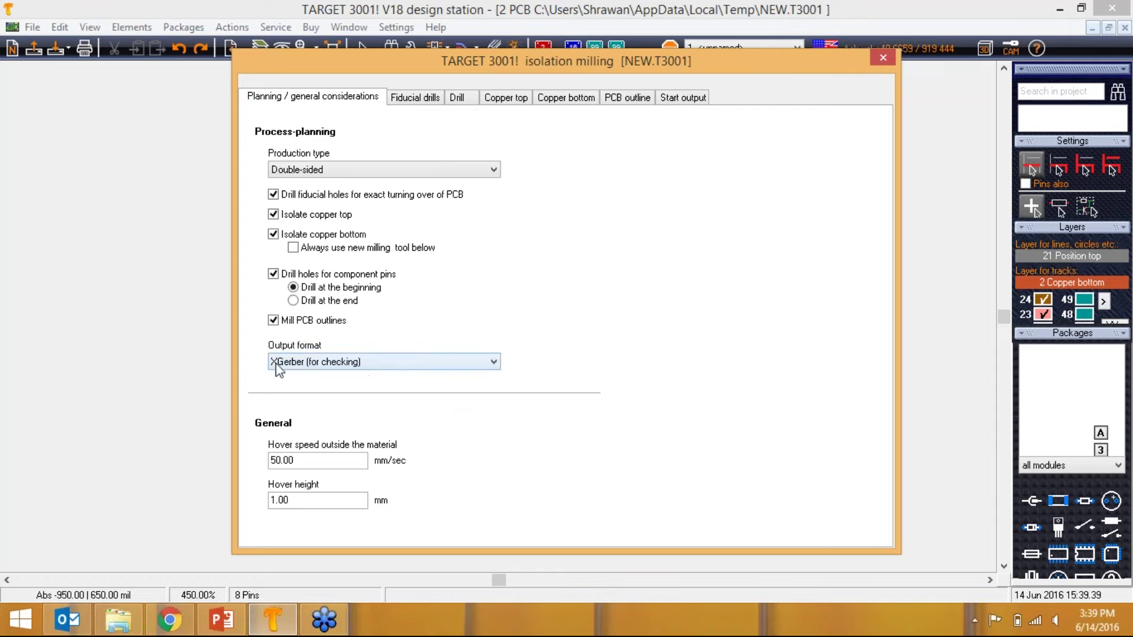
Select the Double-sided production type and turn off isolation of the top copper.
click(355, 172)
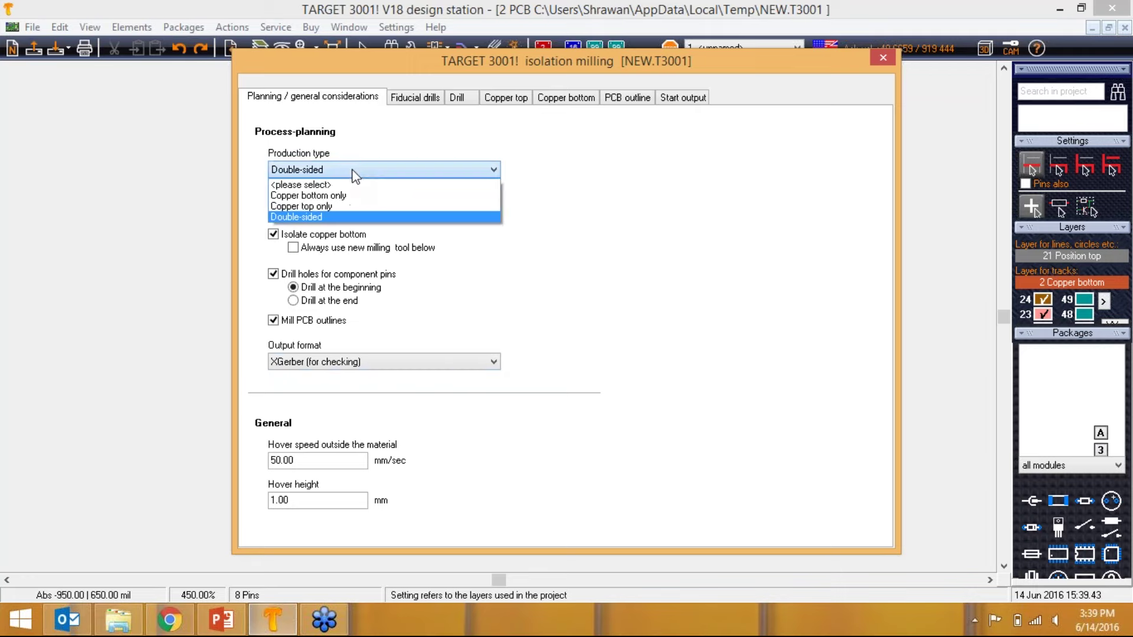
click(354, 172)
click(352, 170)
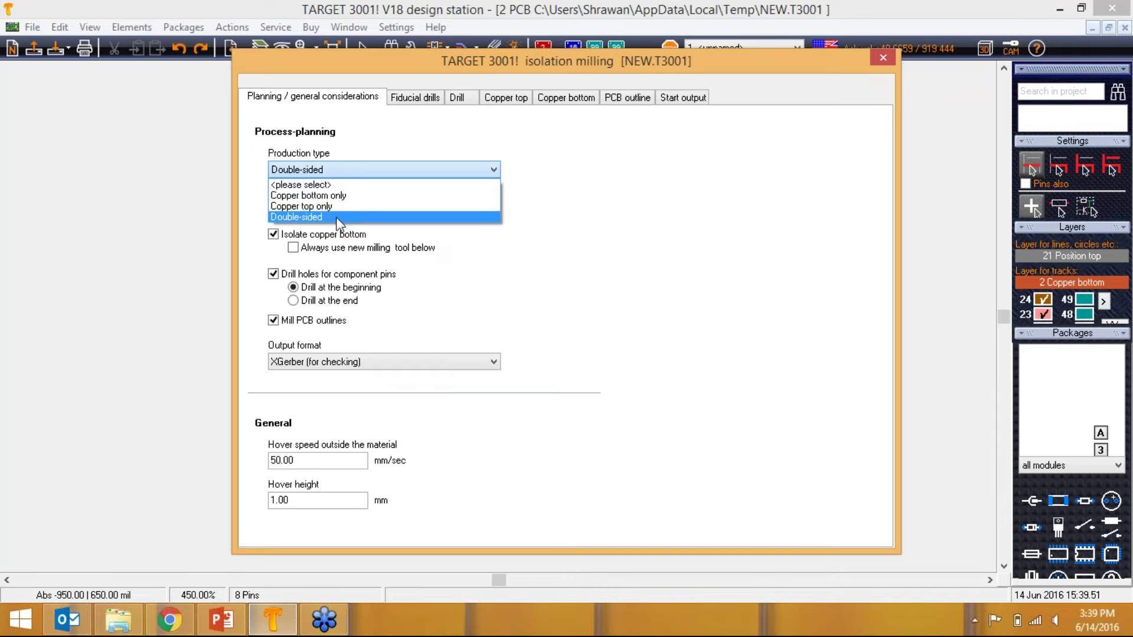
click(340, 218)
click(336, 217)
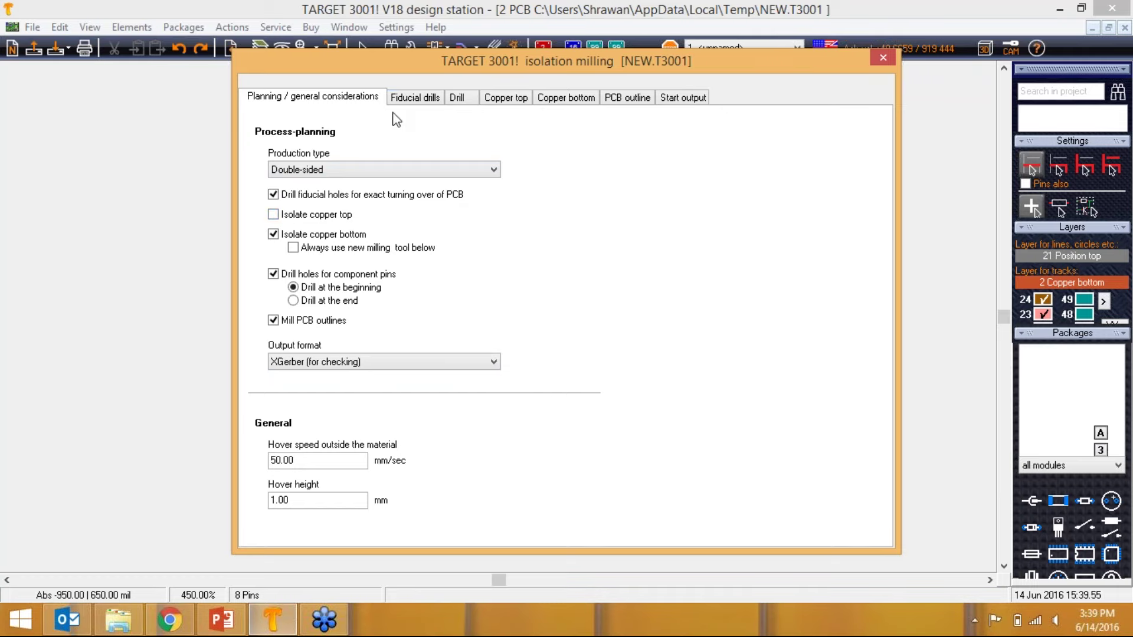
Review the milling parameters for the fiducial drills, drills, copper top, copper bottom and PCB outline.
click(426, 101)
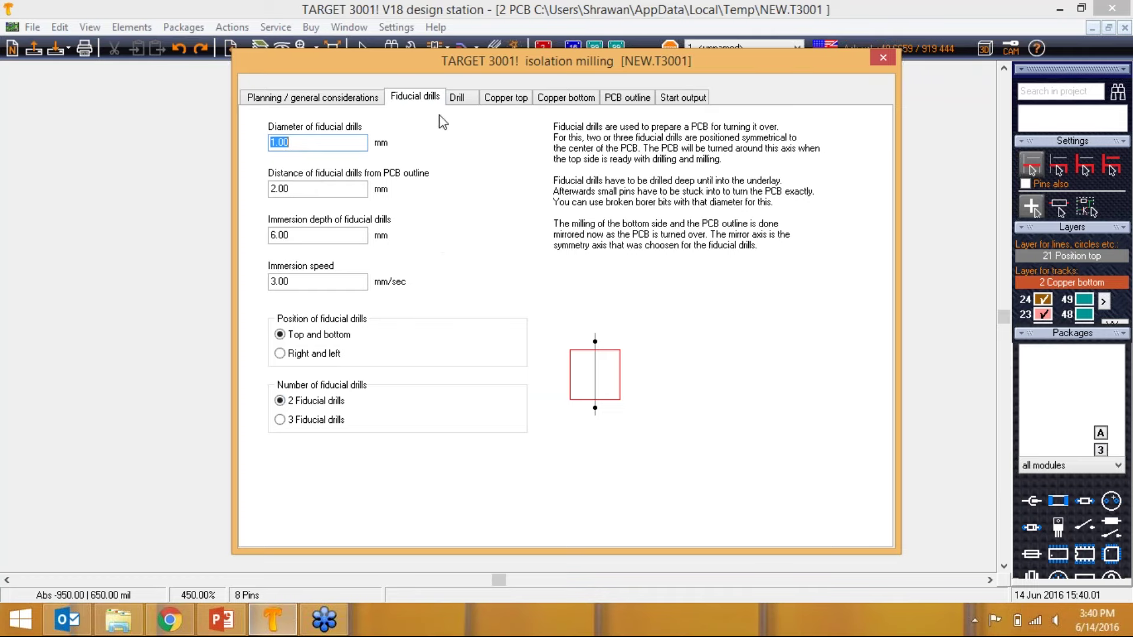
click(457, 98)
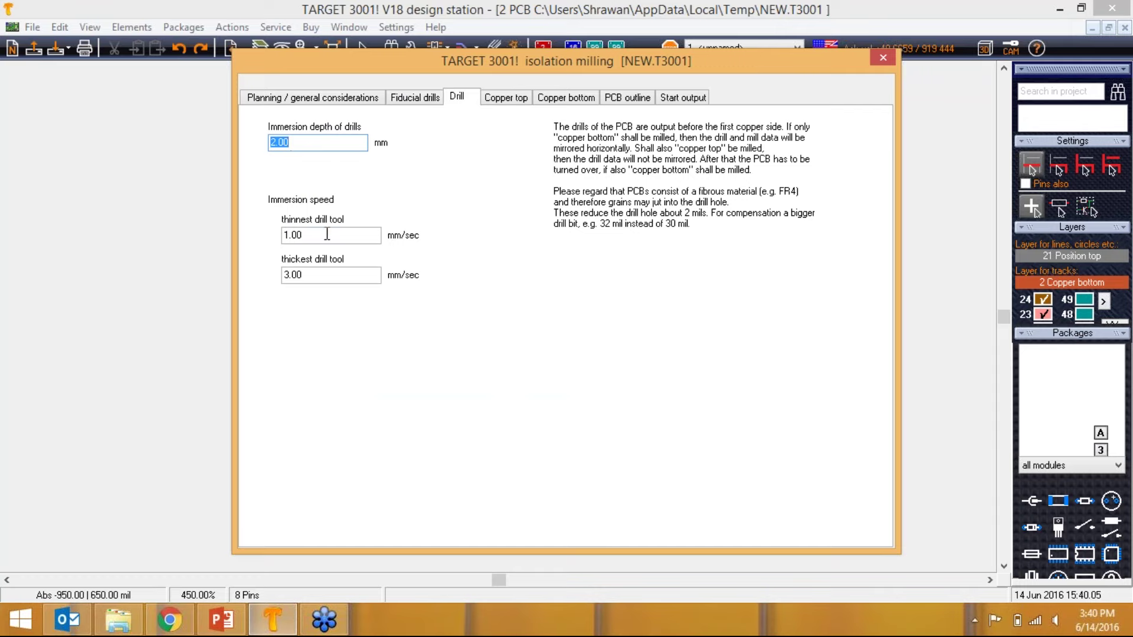
click(513, 99)
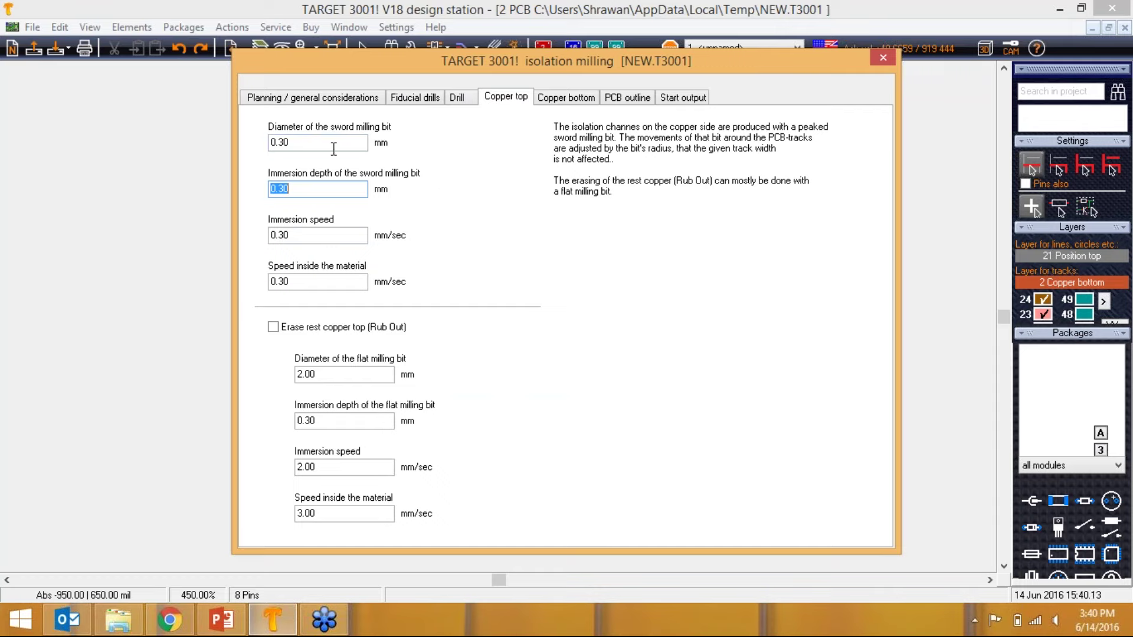
click(590, 99)
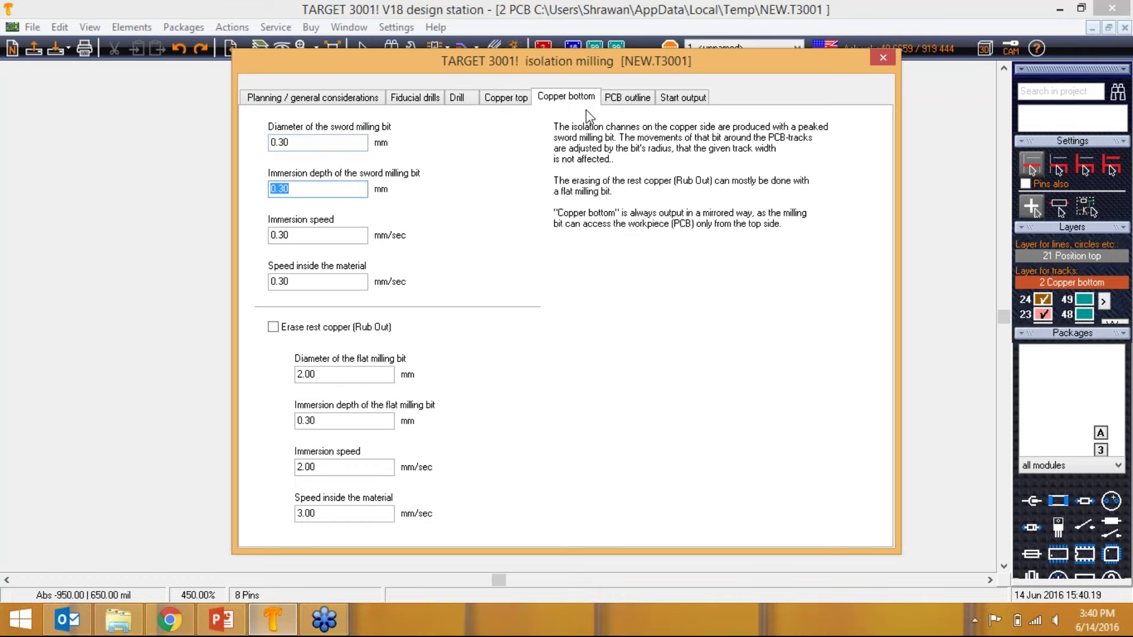
click(616, 101)
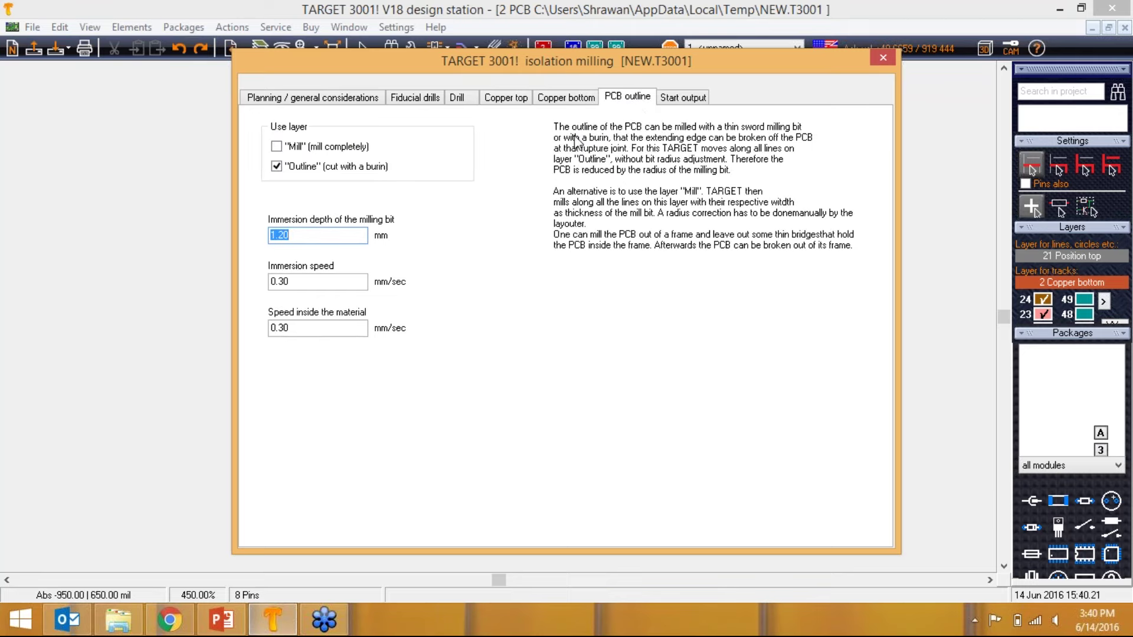
Set the milling output file to NEW.ger on the Desktop in XGerber format and generate the data.
click(669, 100)
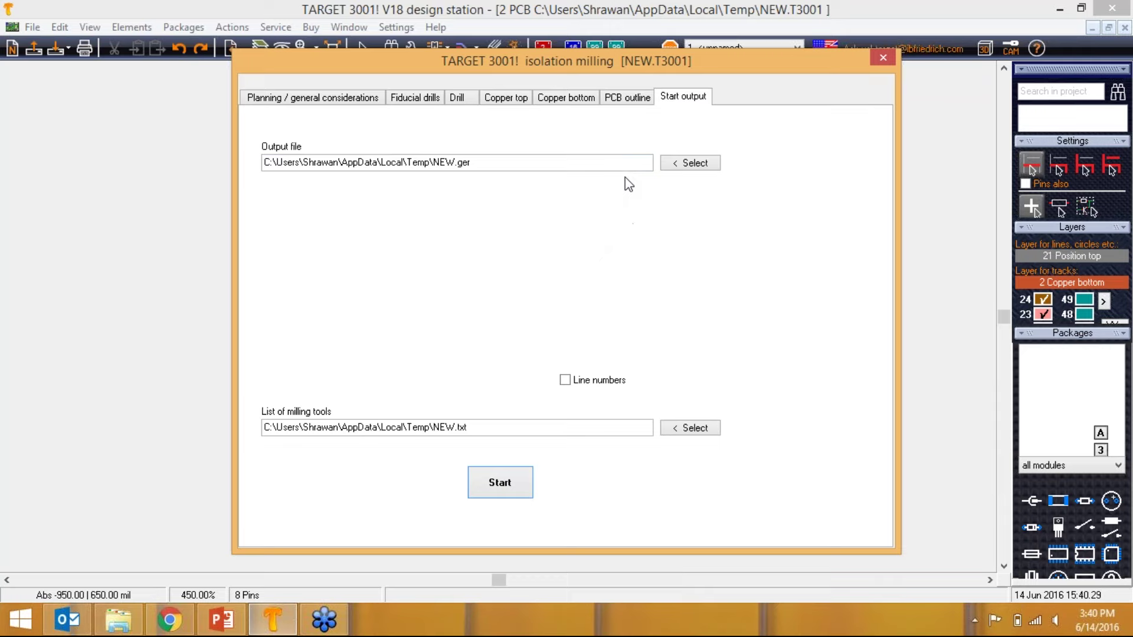
click(706, 169)
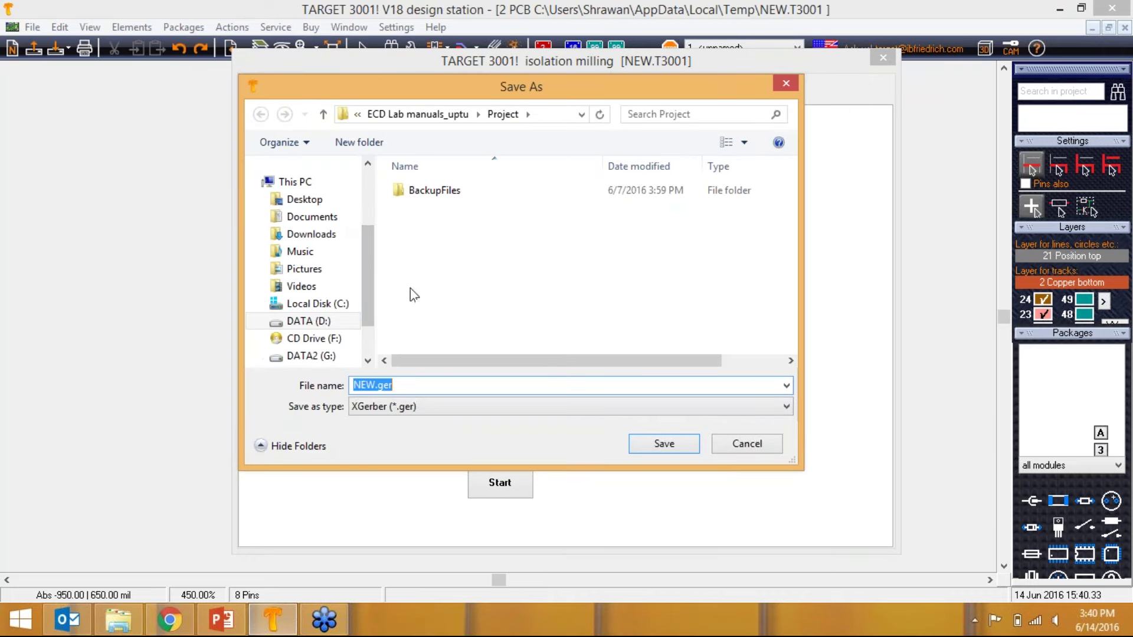
click(322, 204)
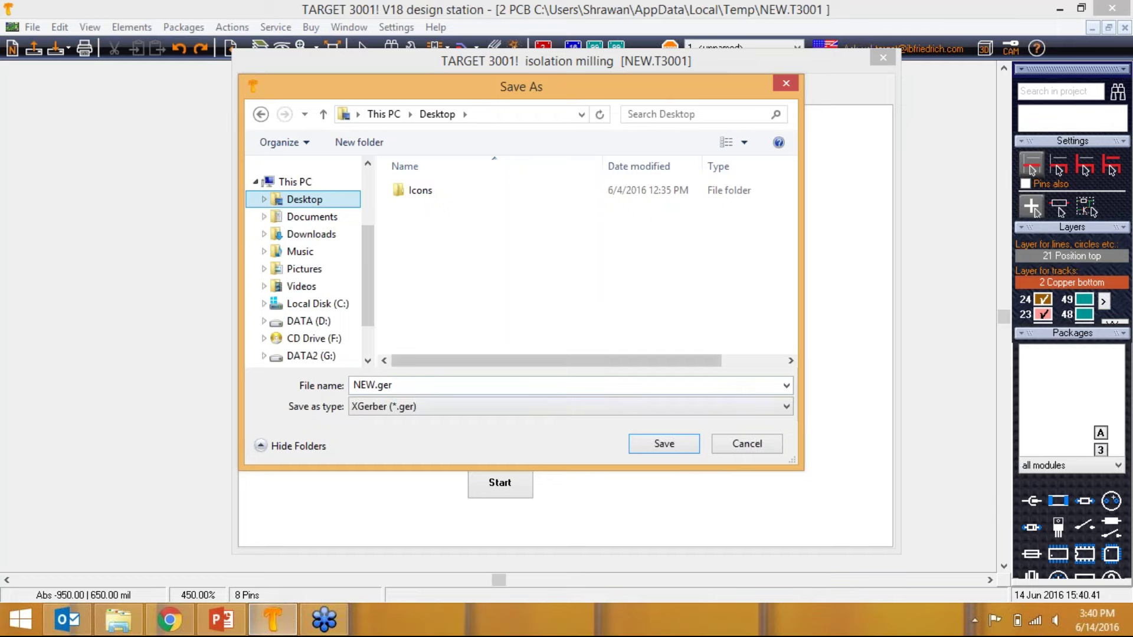
click(649, 444)
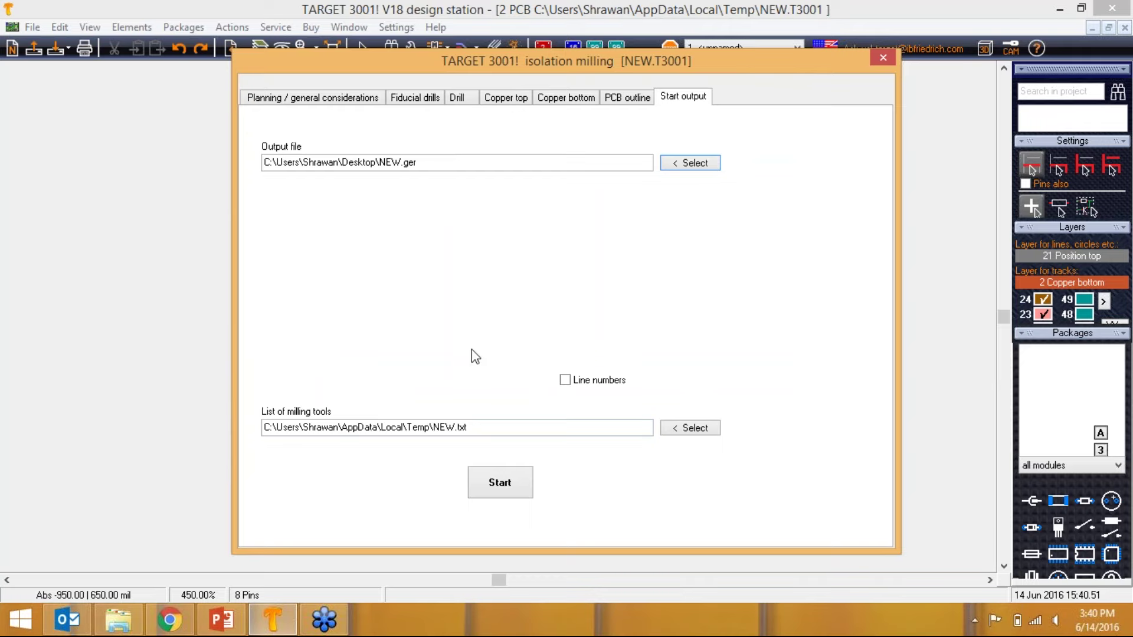
click(507, 488)
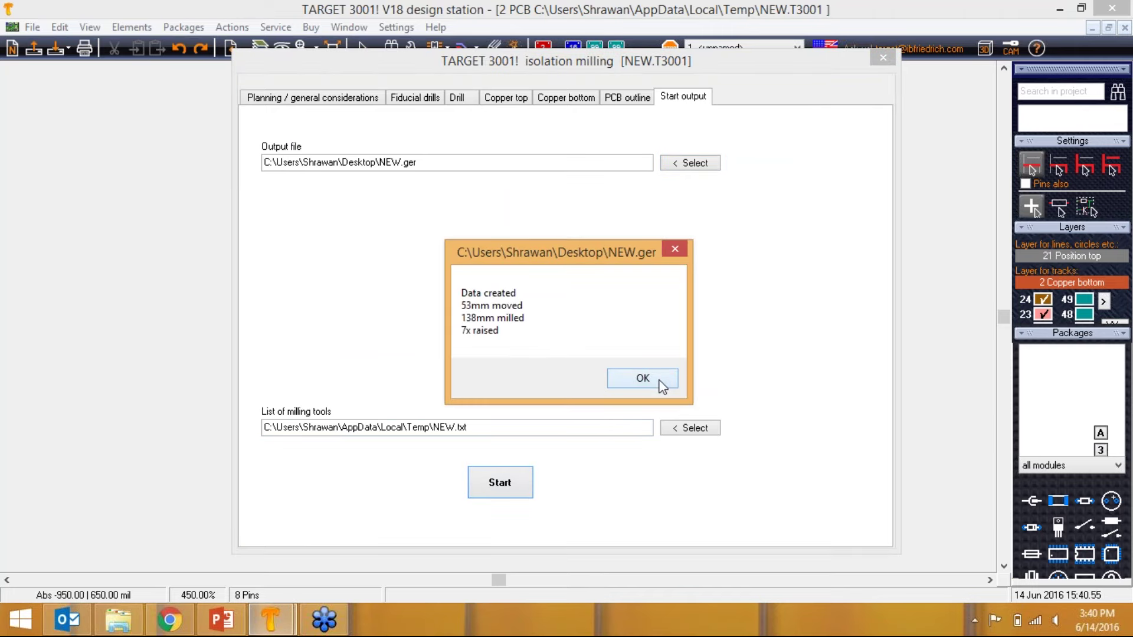
click(643, 378)
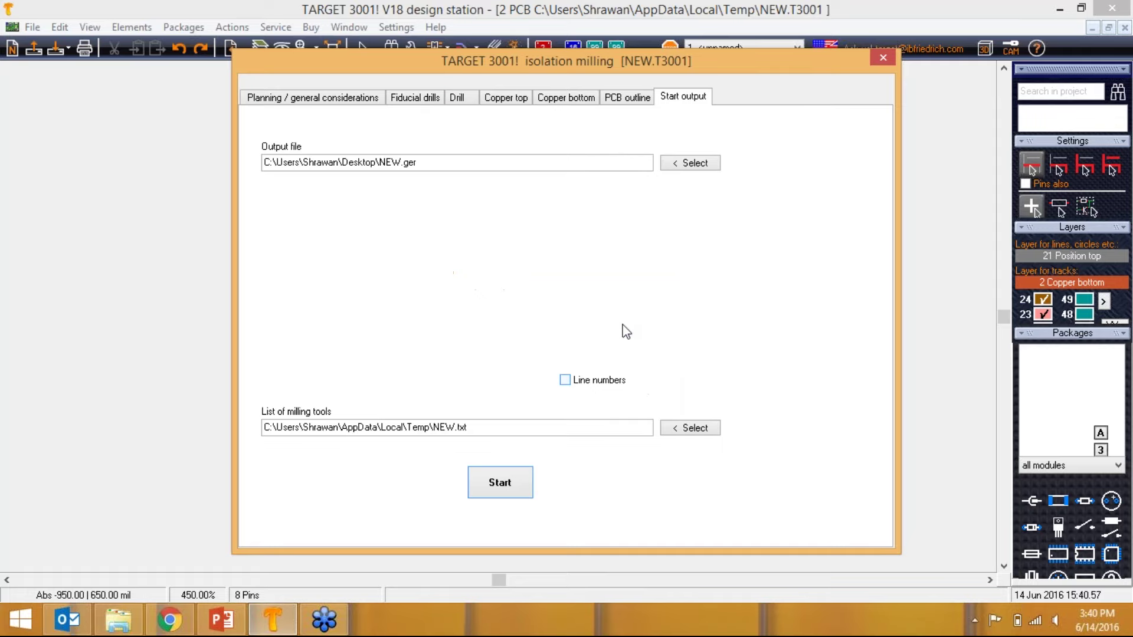
Close the isolation milling dialog and create a new project NEW.T3001 from the "Double sided PCB without schematic" template.
click(882, 58)
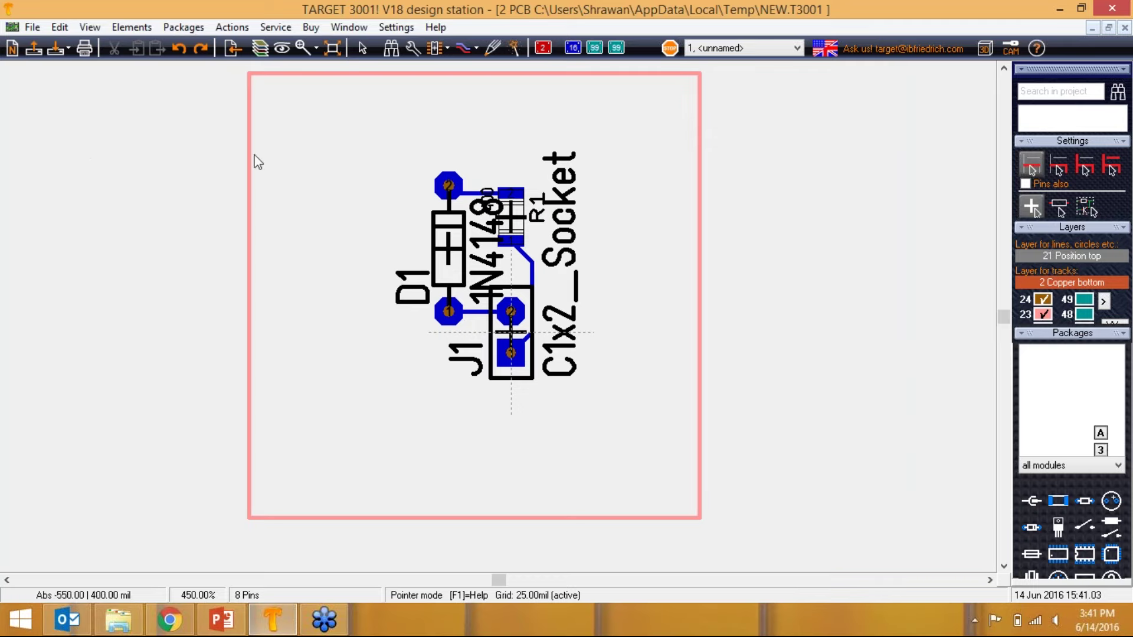
click(12, 48)
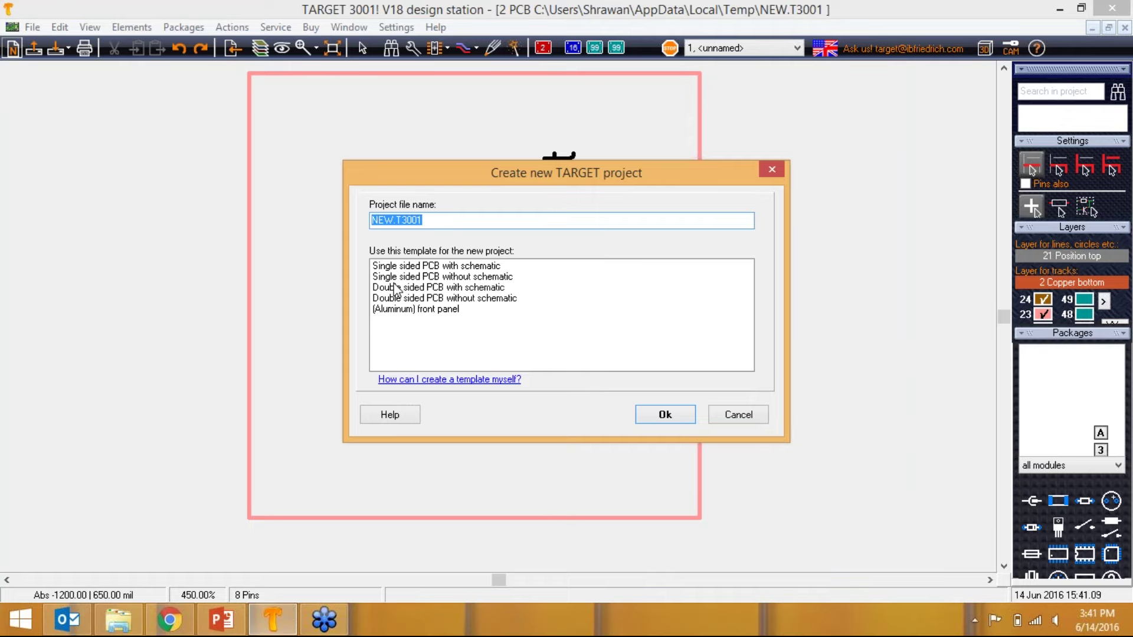
click(444, 297)
click(665, 414)
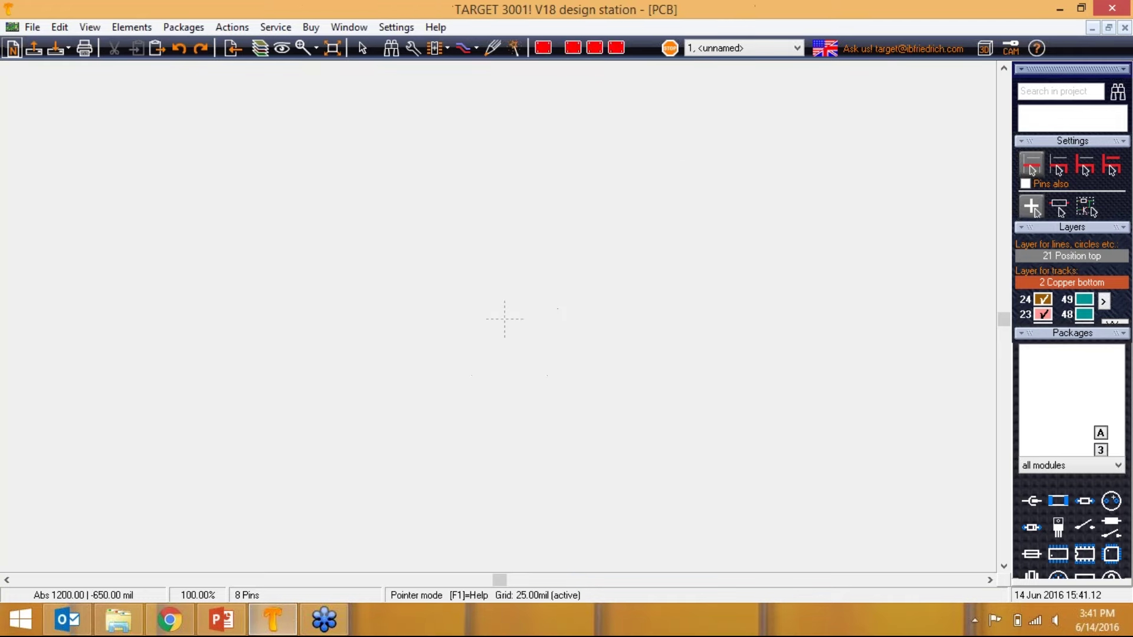
click(549, 370)
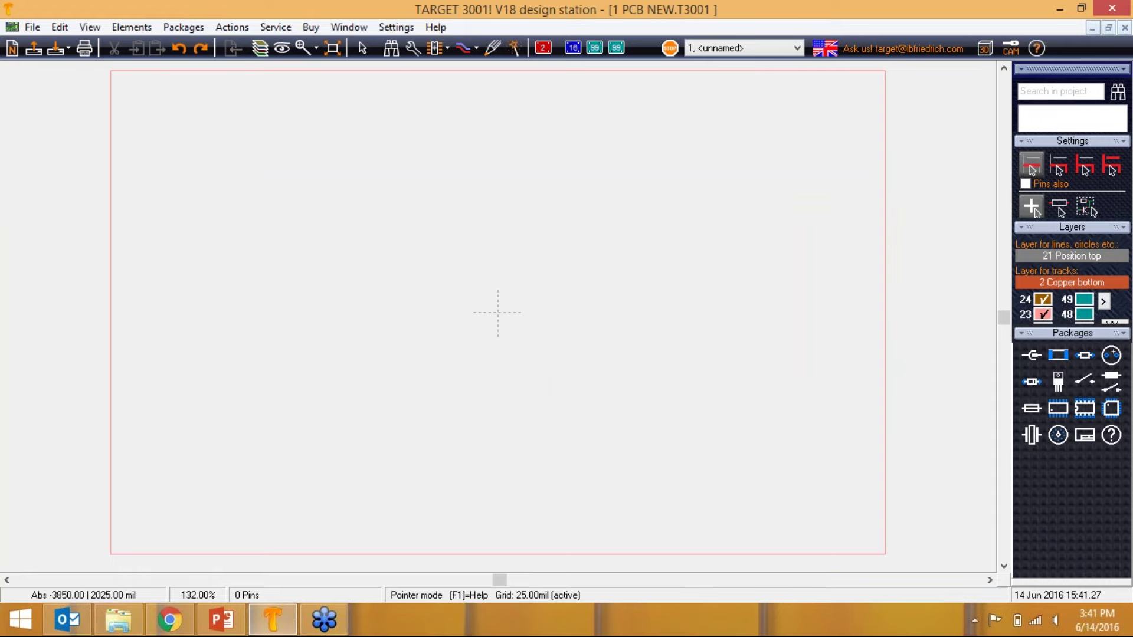
Import NEW.ger from the Desktop into the empty PCB as XGerber data on layer 2 Copper bottom.
click(33, 28)
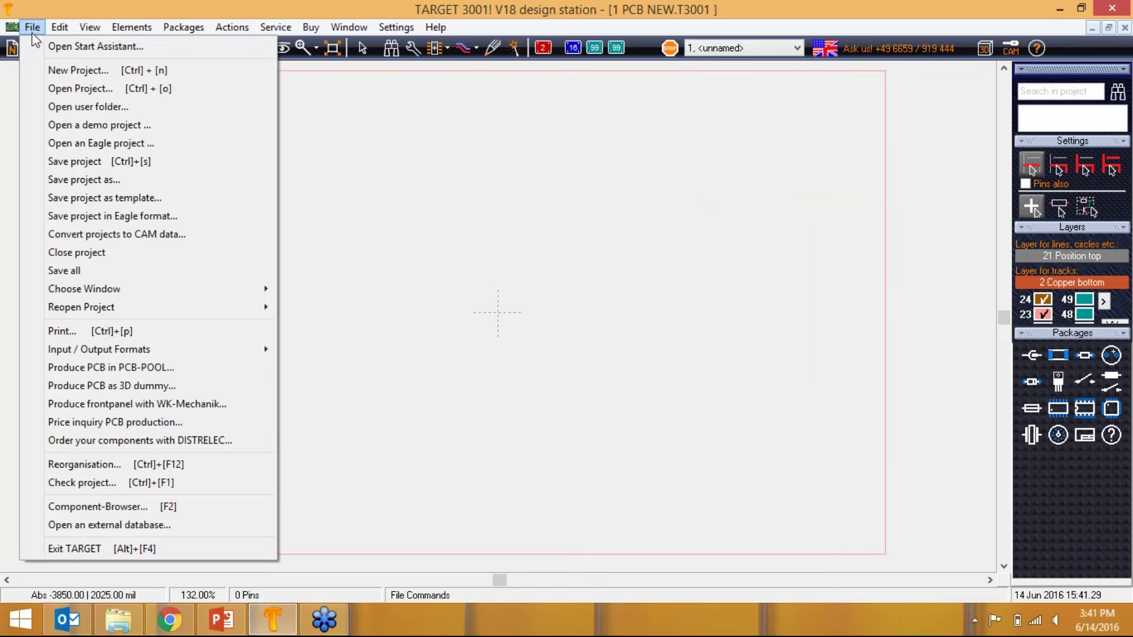
mouse_move(126, 354)
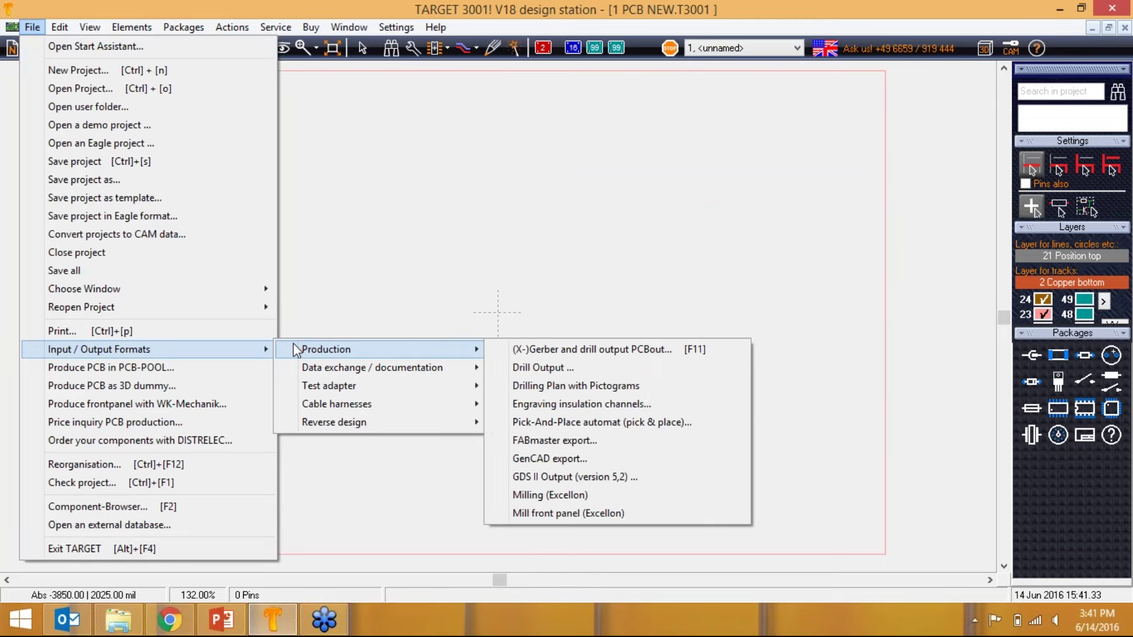
mouse_move(311, 373)
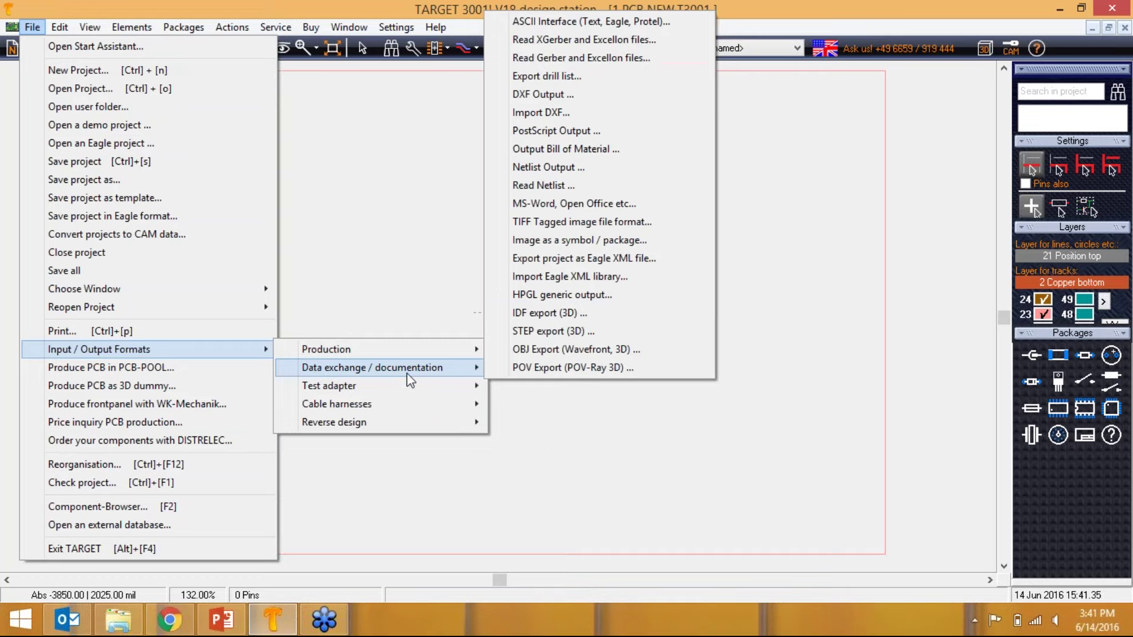
click(615, 41)
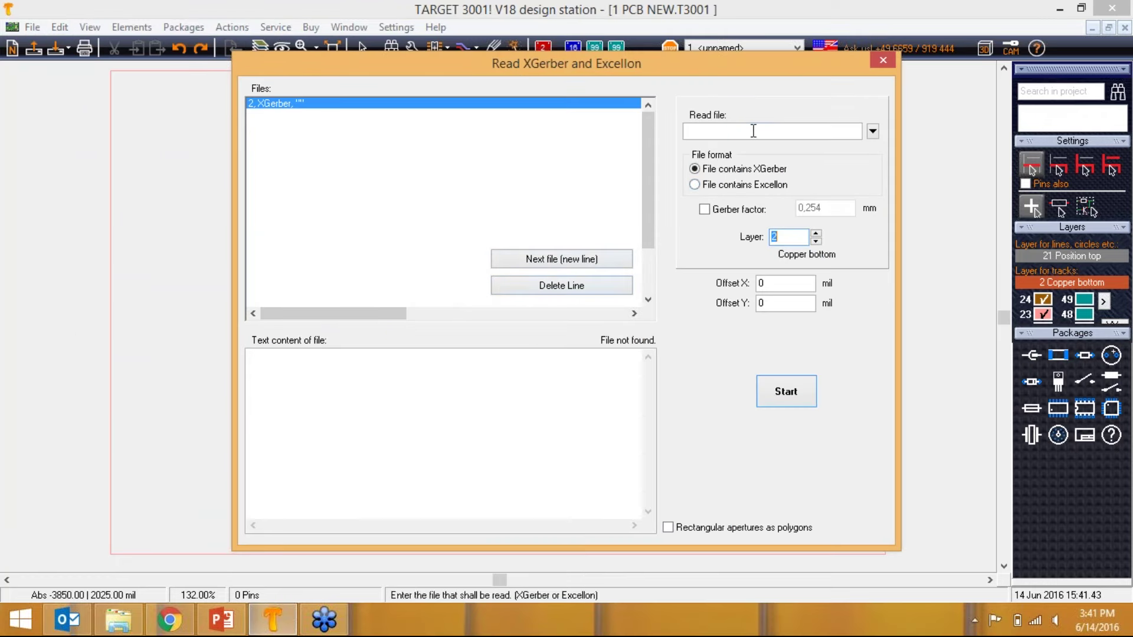
click(872, 132)
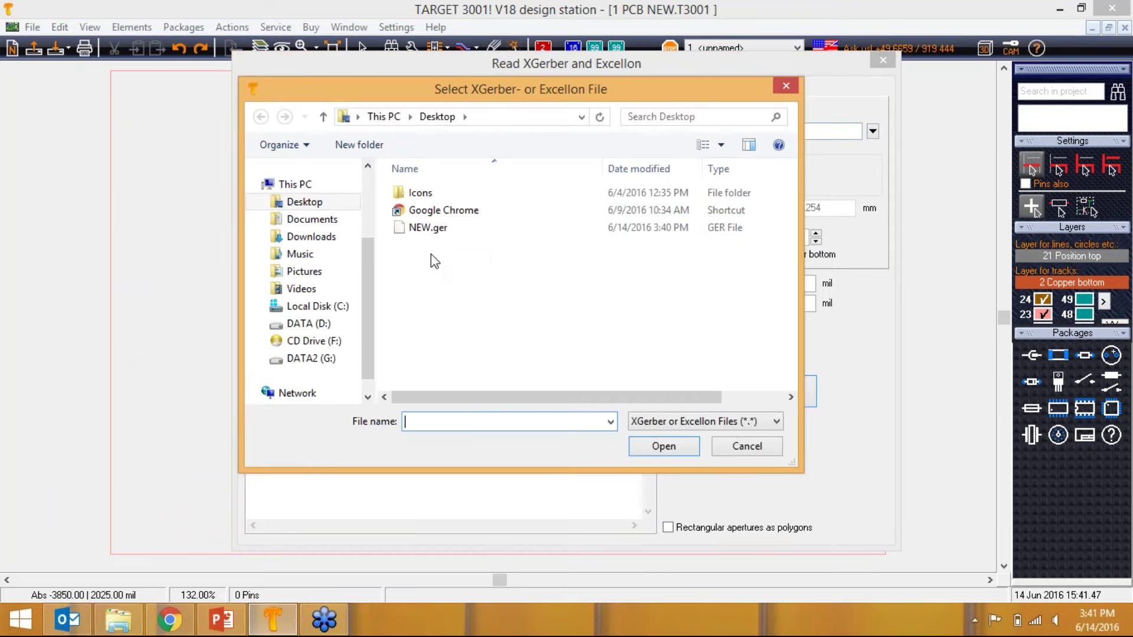
click(435, 230)
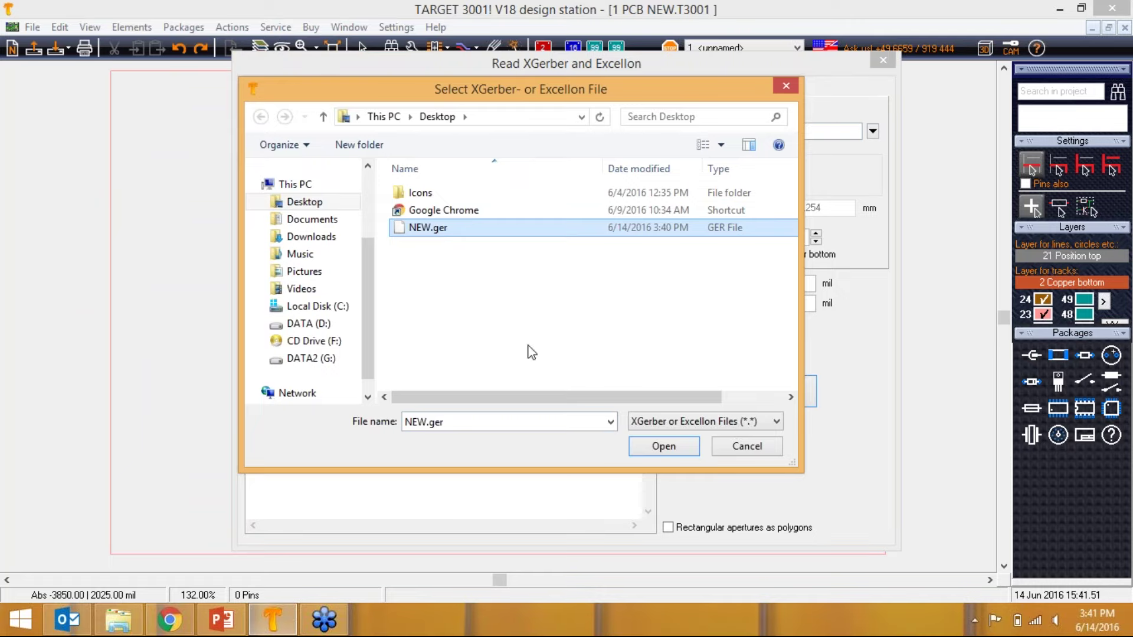
click(654, 449)
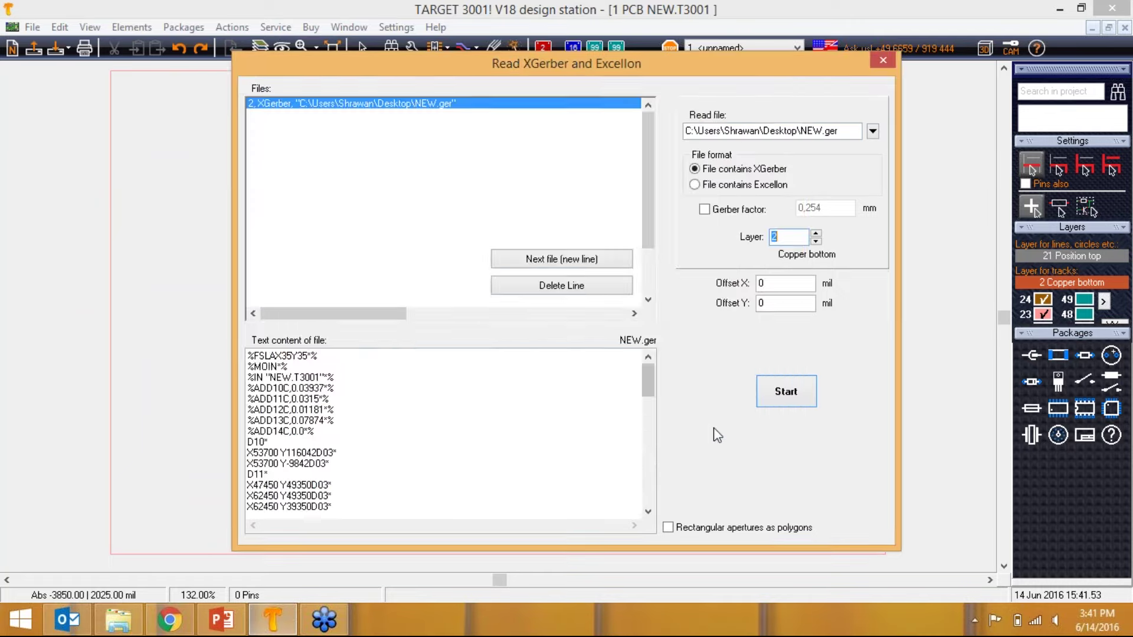
click(785, 392)
Inspect the imported milling contours, close the project without saving, and return to the rectifier's schematic.
scroll(498, 347, up, 3)
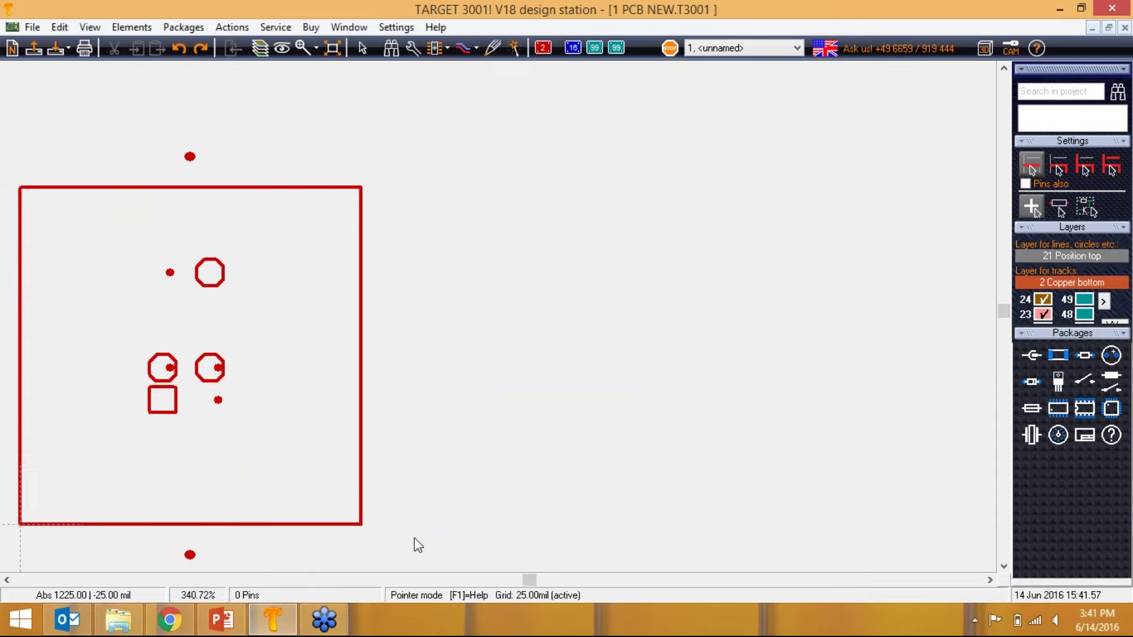
drag(529, 581, 517, 581)
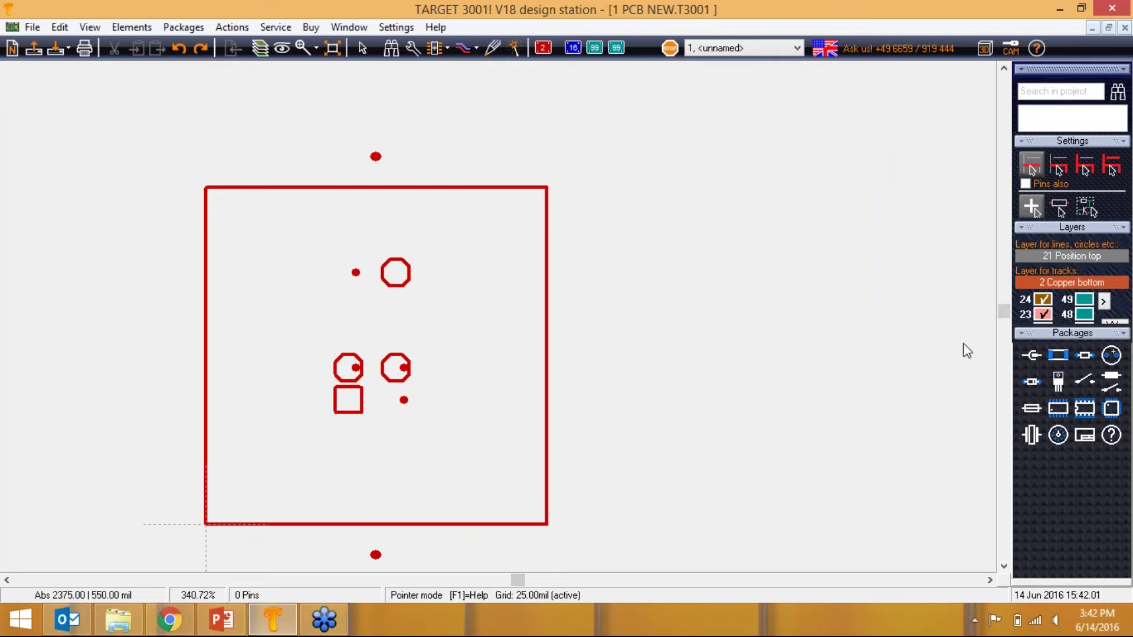
drag(1004, 318, 1005, 320)
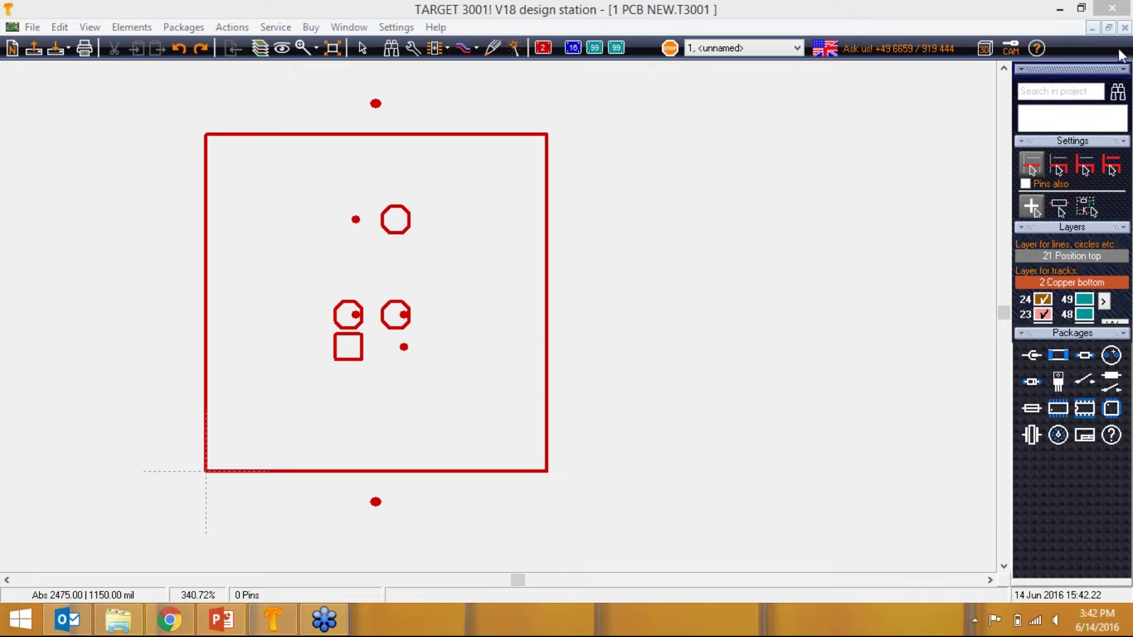
click(832, 145)
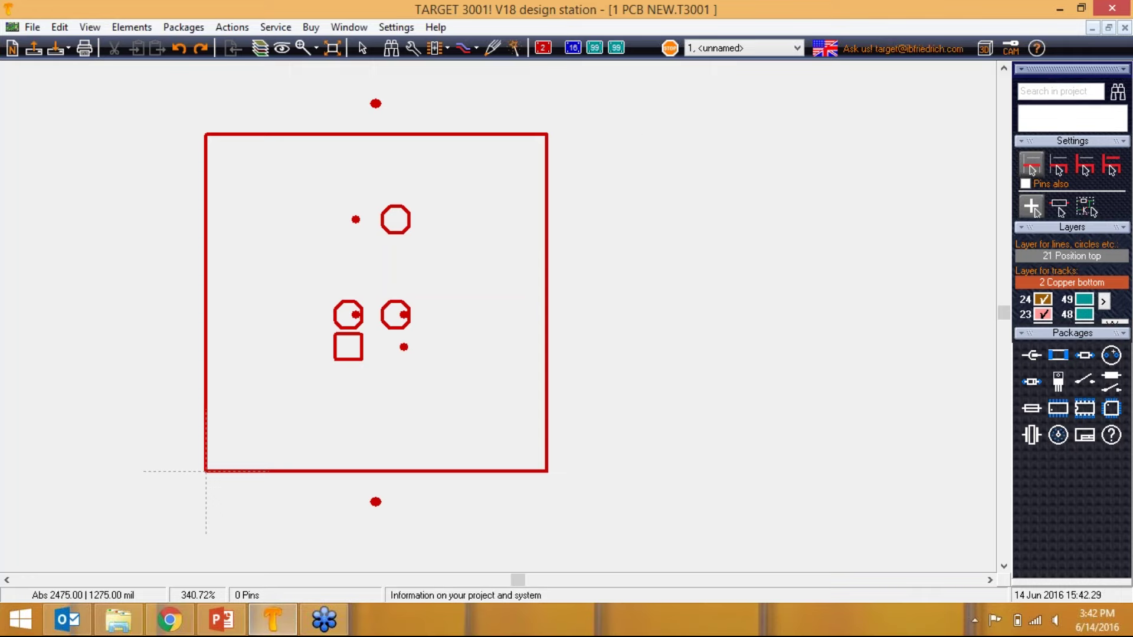
click(1125, 28)
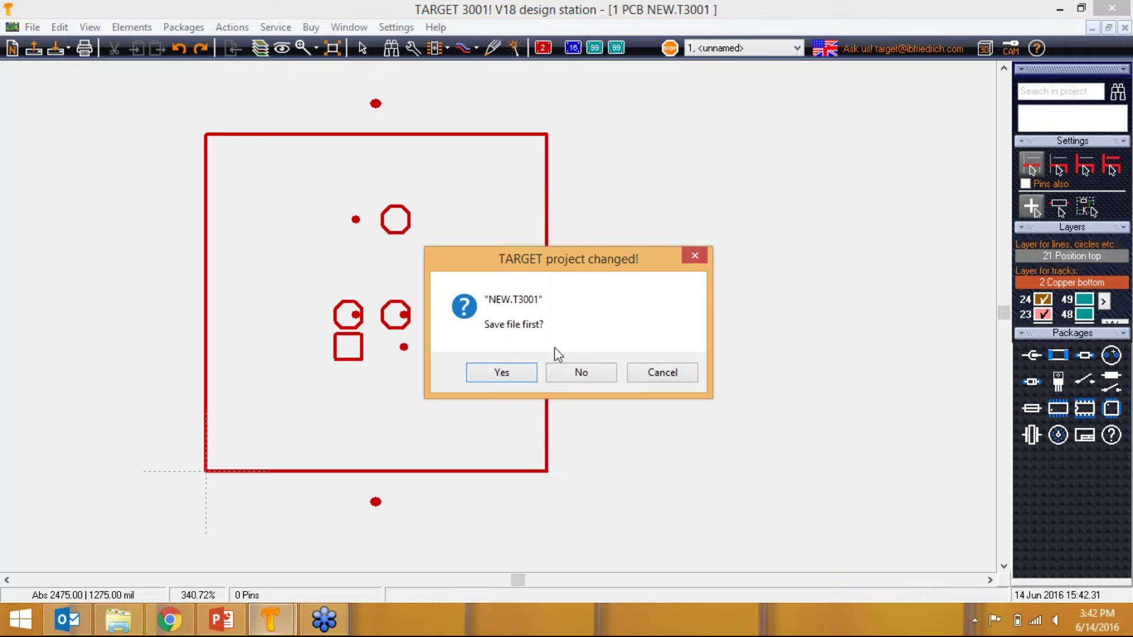
click(574, 372)
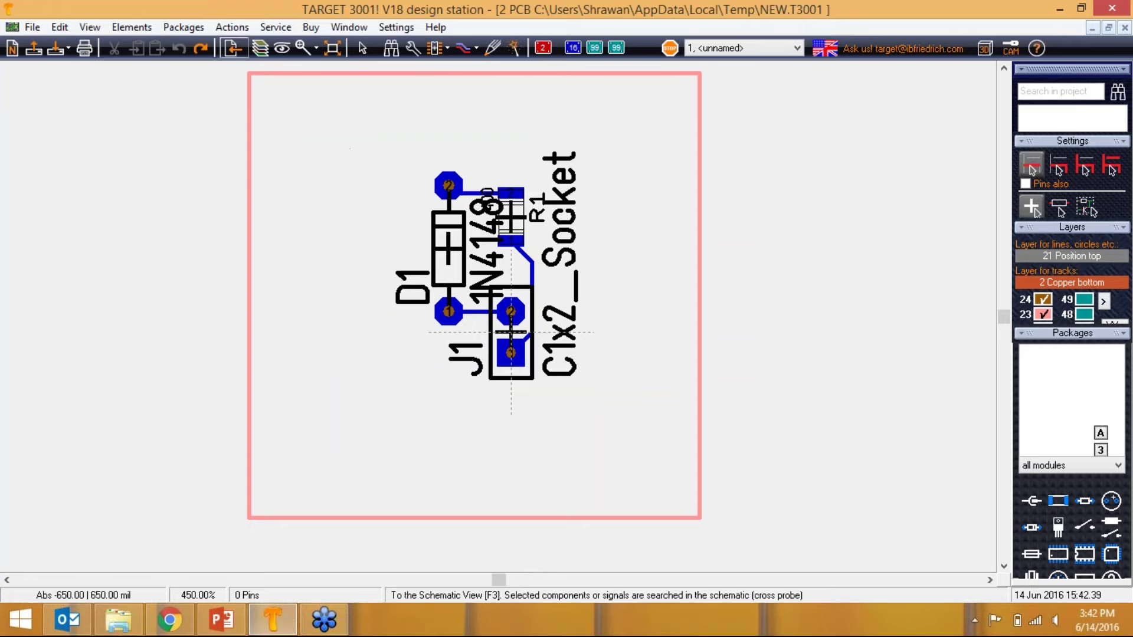
click(233, 47)
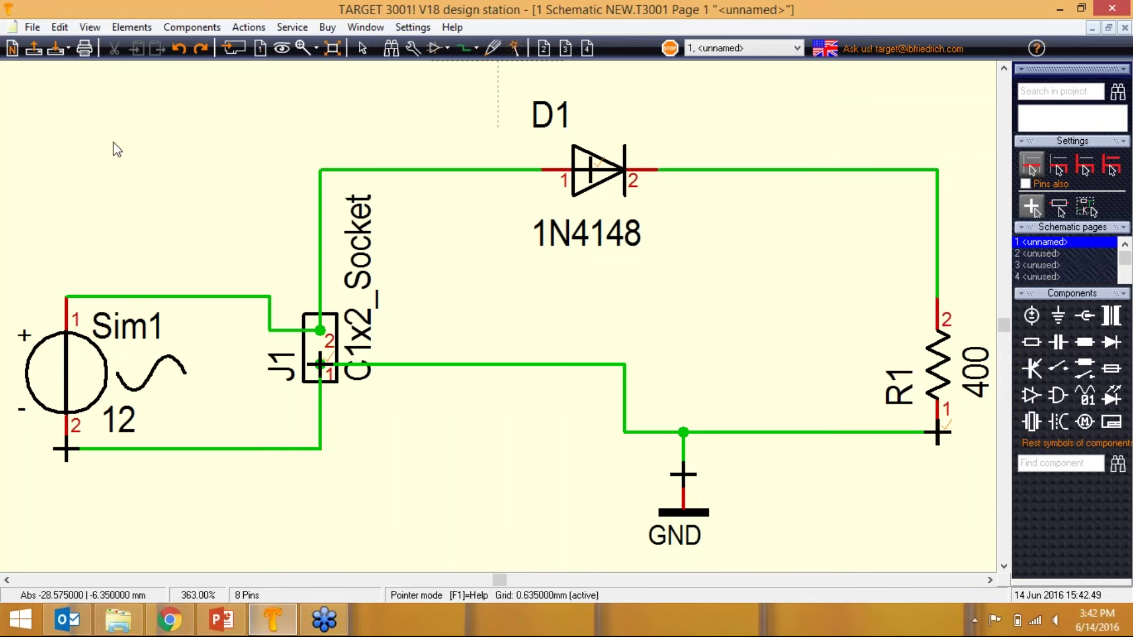
Open fulladdernew.T3001 from D:\Target3001 webinar\Target manual Exp\ECD Lab manuals_uptu\Project, agreeing to use it anyway.
click(33, 27)
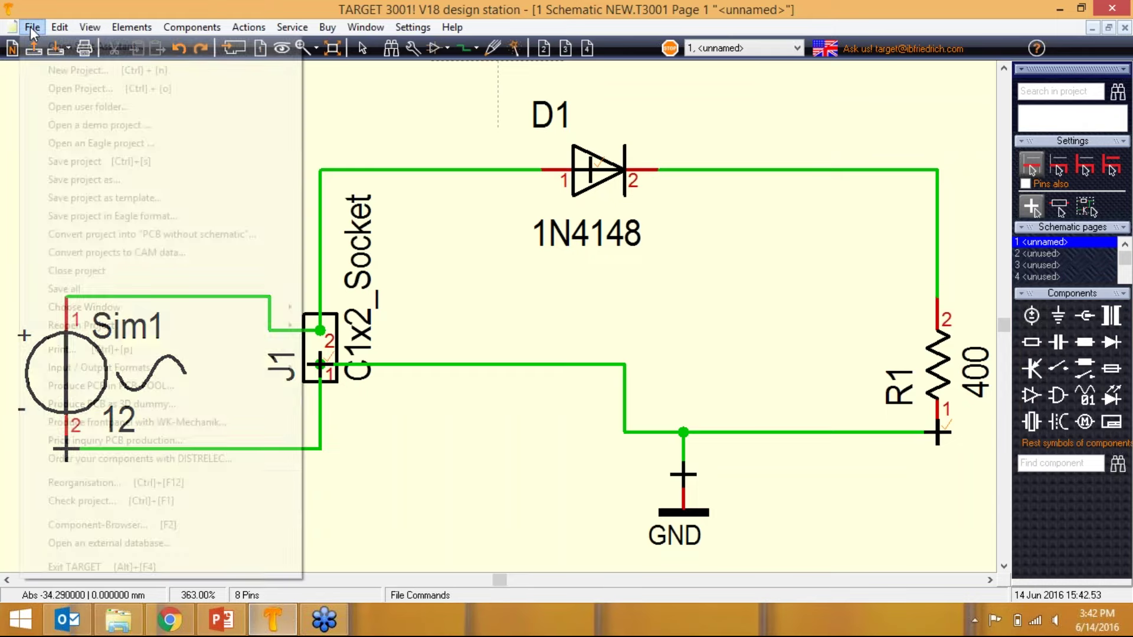
click(51, 89)
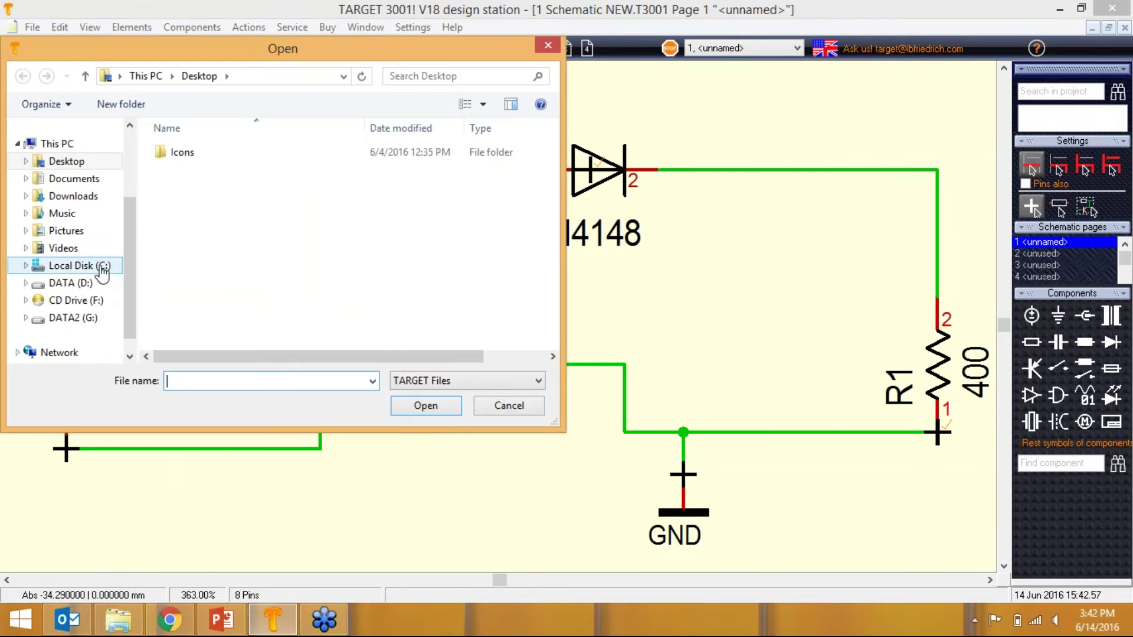
click(70, 283)
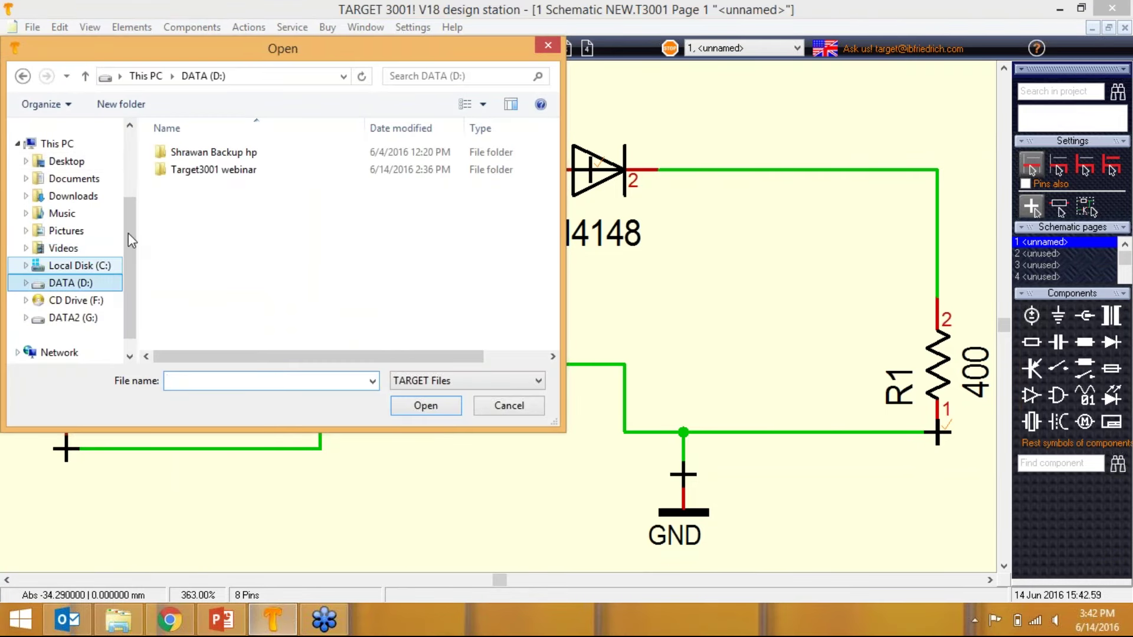
double_click(202, 171)
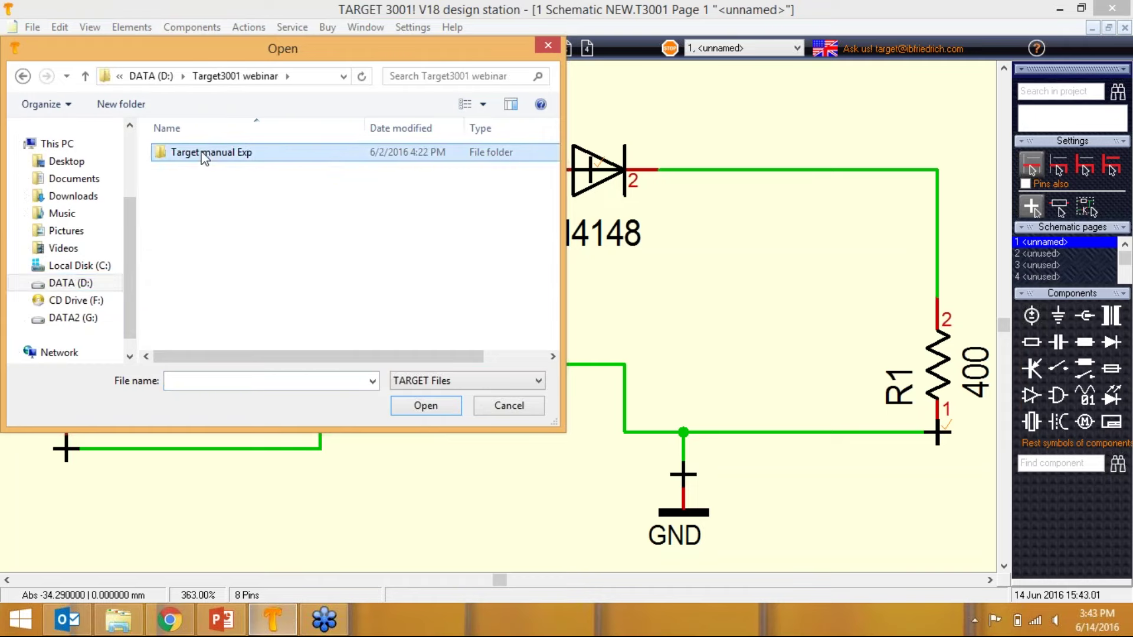
double_click(203, 153)
double_click(210, 171)
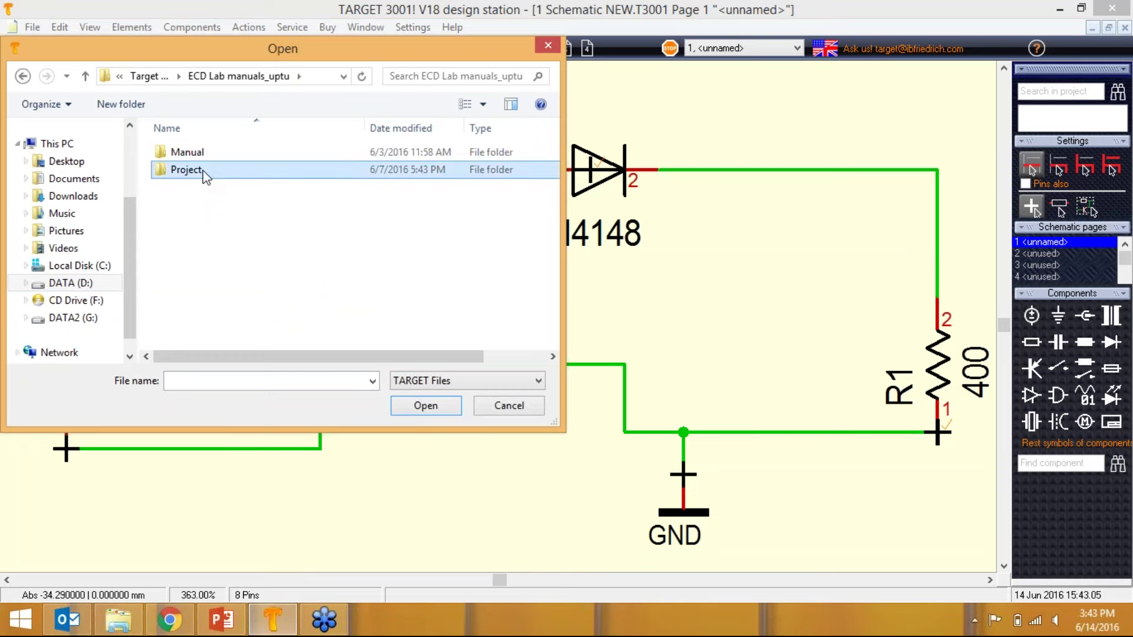
double_click(203, 170)
click(234, 206)
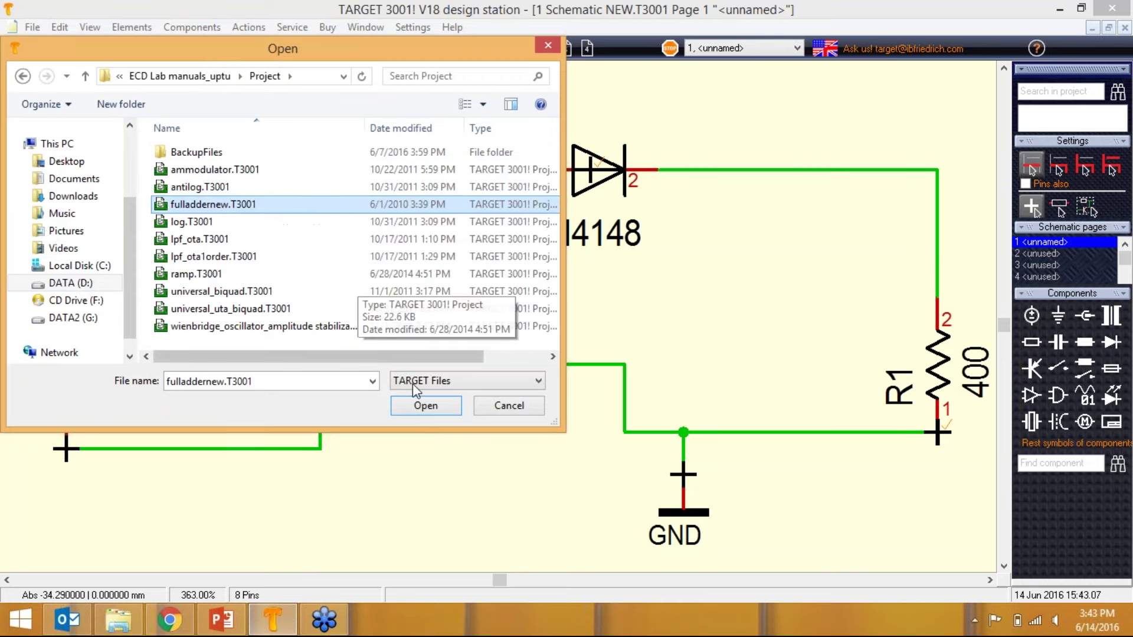
click(416, 403)
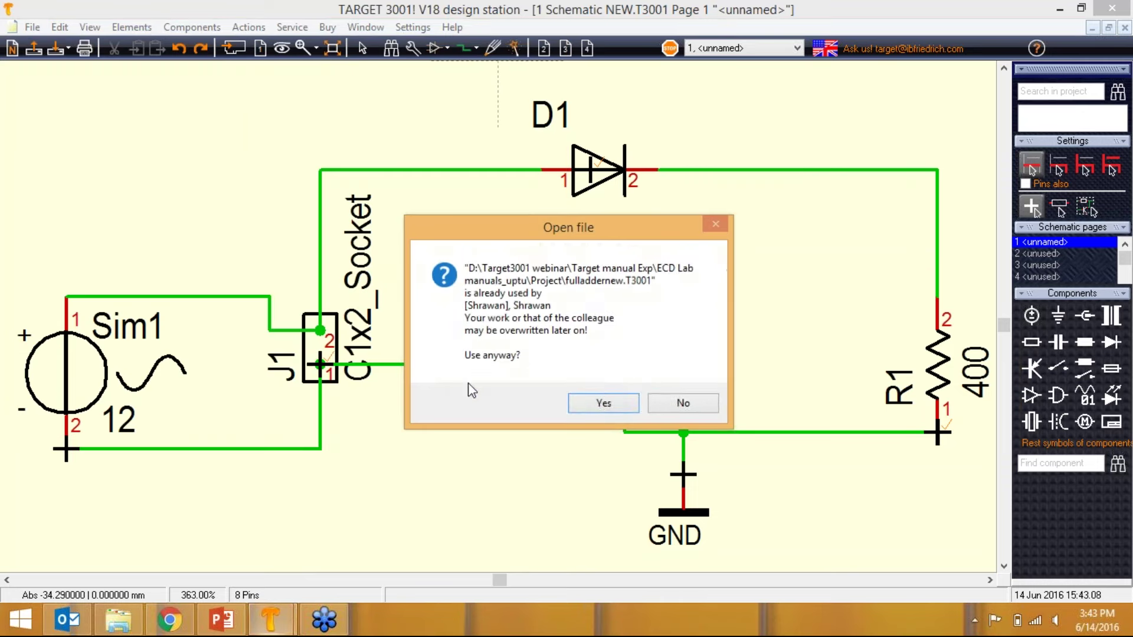
click(602, 403)
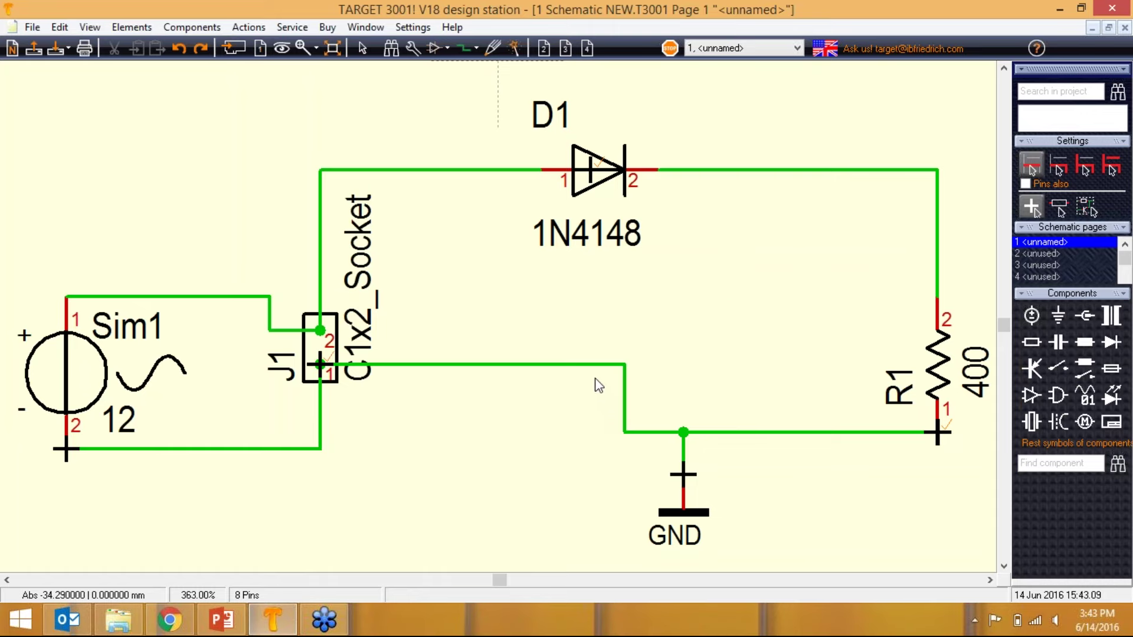
click(682, 417)
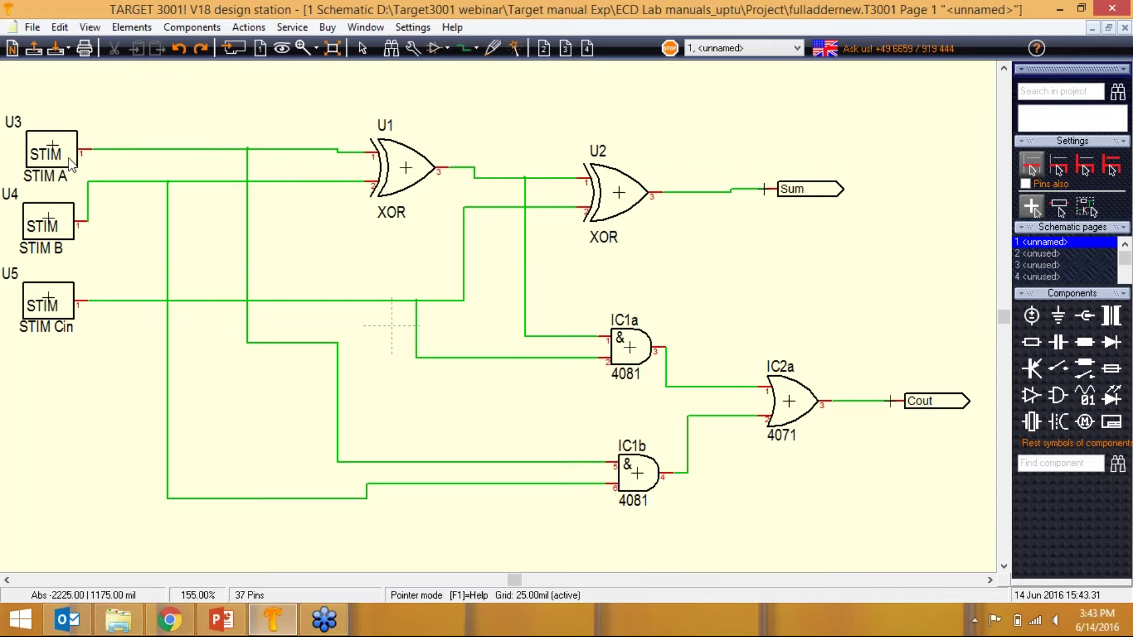
Search the component library for components named "stim".
click(435, 48)
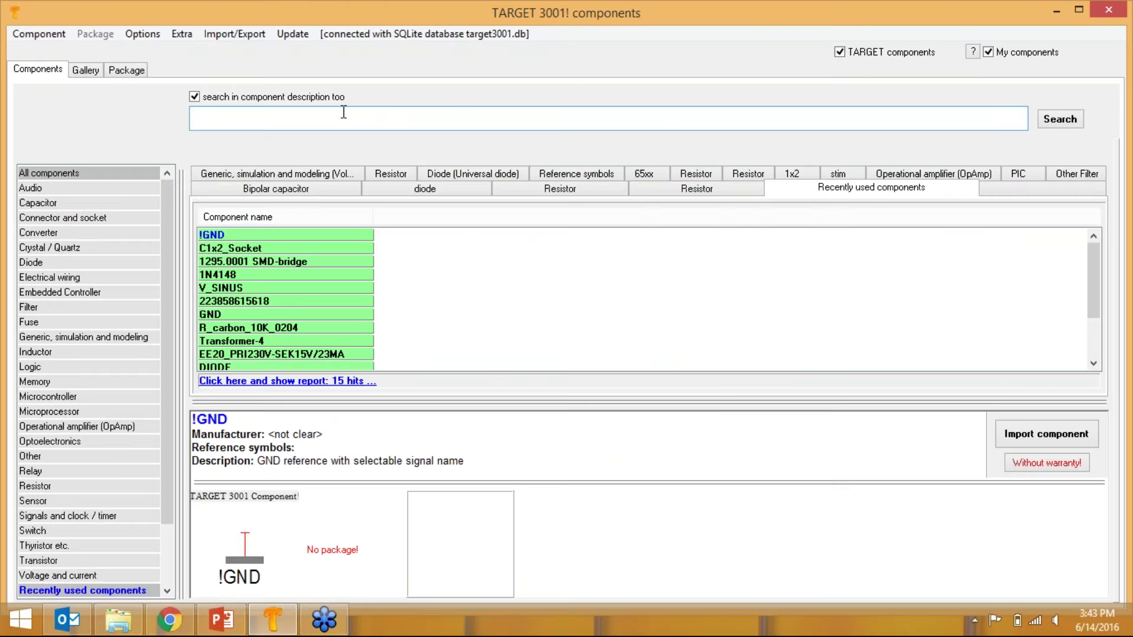
text(stim)
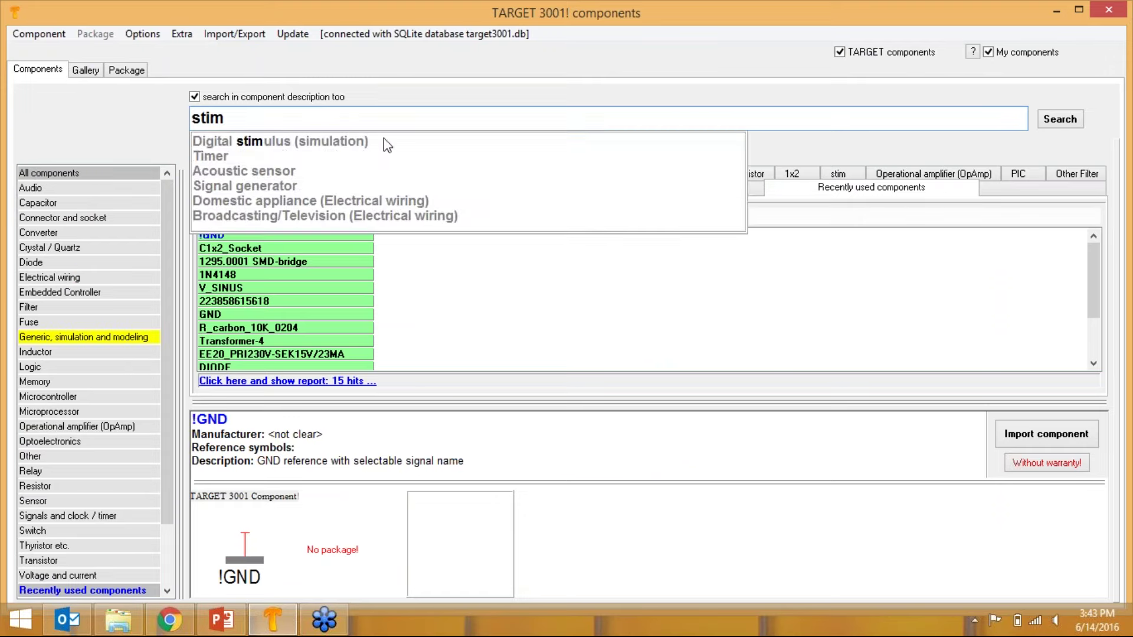
key(Return)
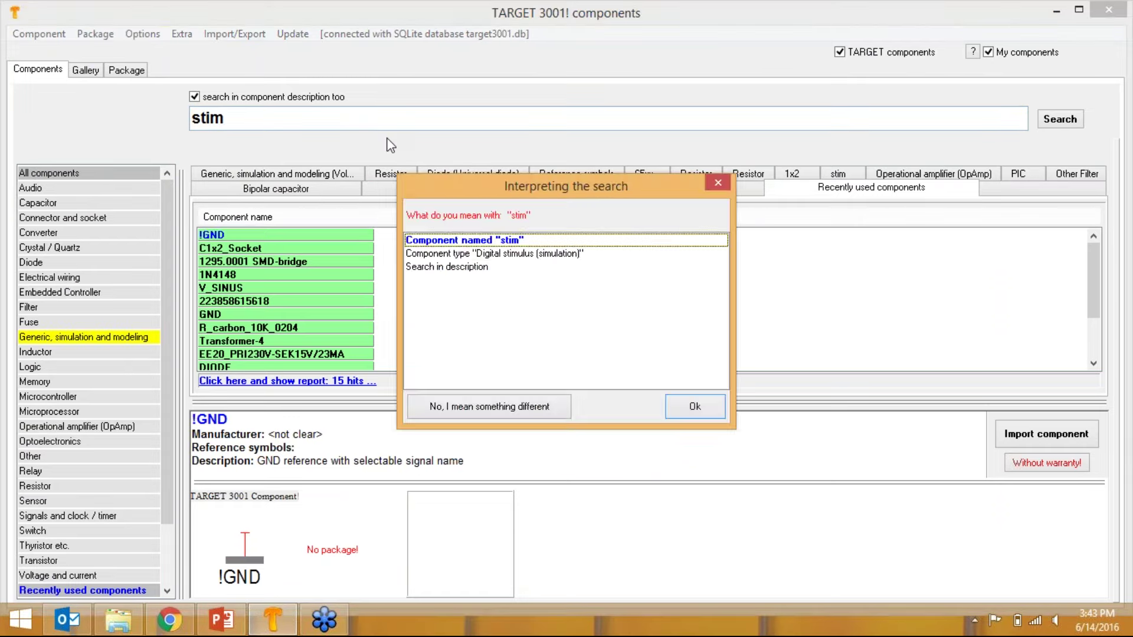
click(689, 407)
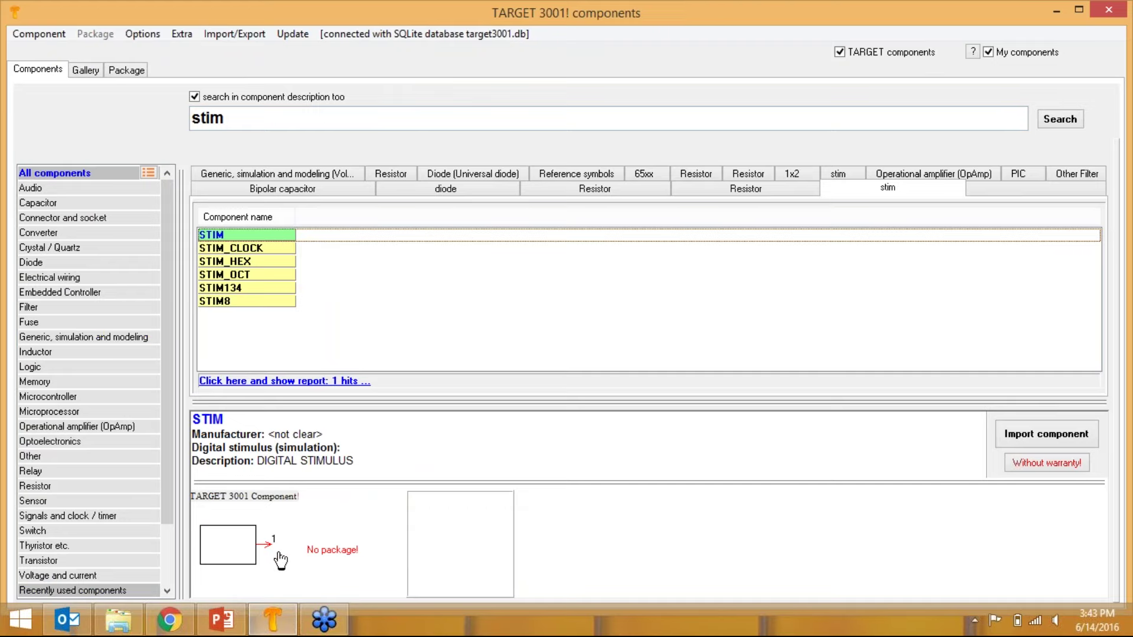
Review the digital stimulus components STIM_CLOCK, STIM_HEX, STIM_OCT and STIM8 in the search results.
click(230, 249)
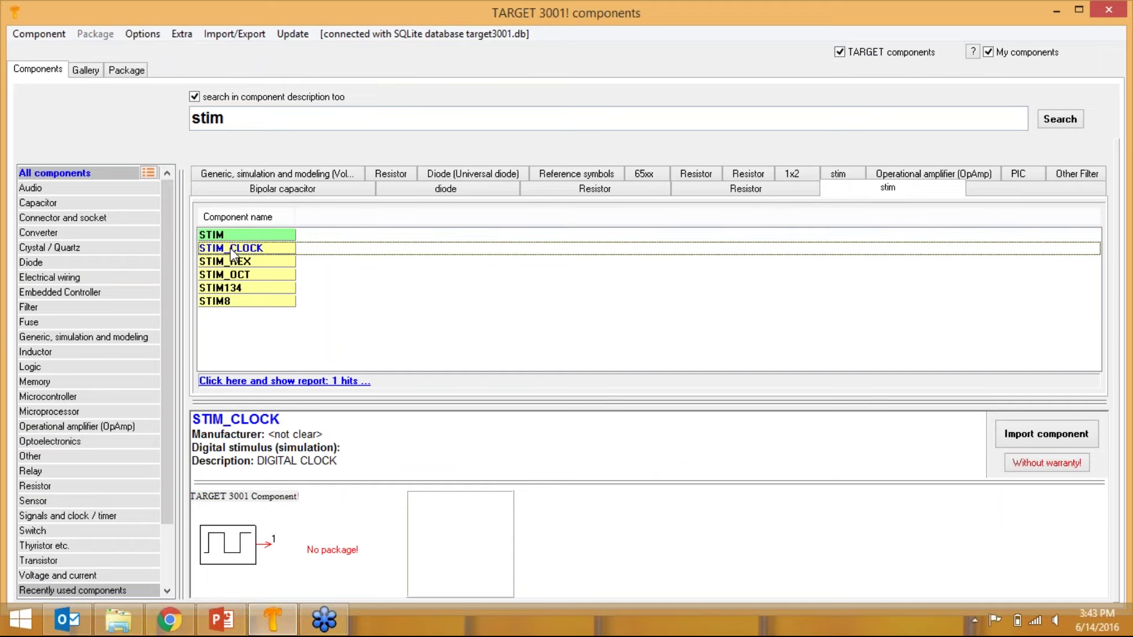
click(249, 263)
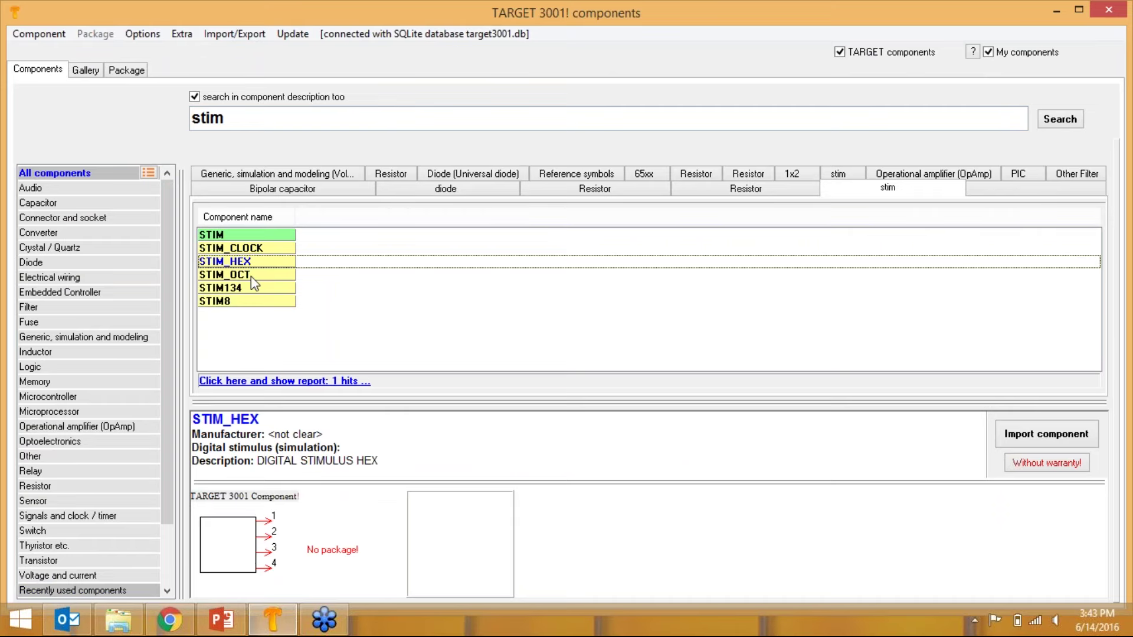
click(251, 276)
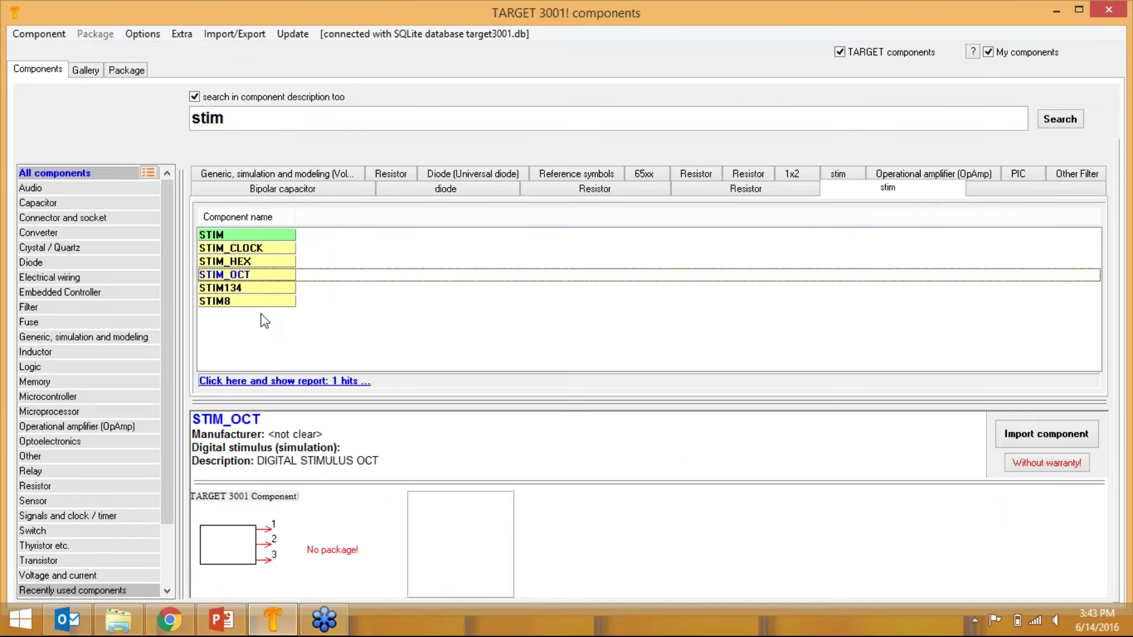
click(259, 303)
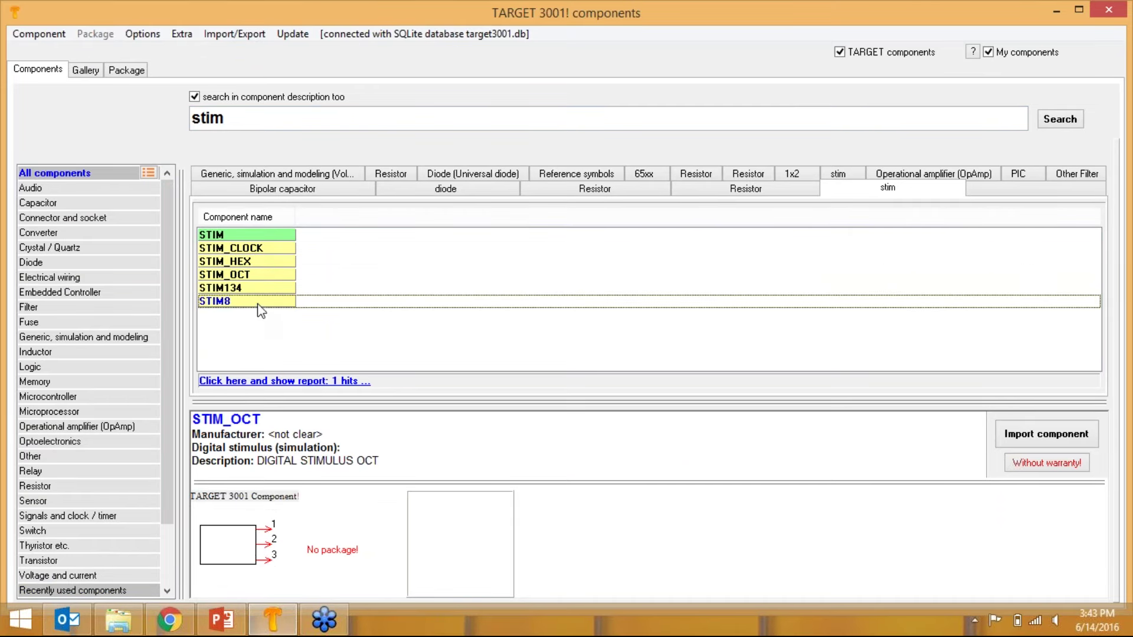
Preview the basic STIM digital stimulus component and close the component browser.
click(250, 234)
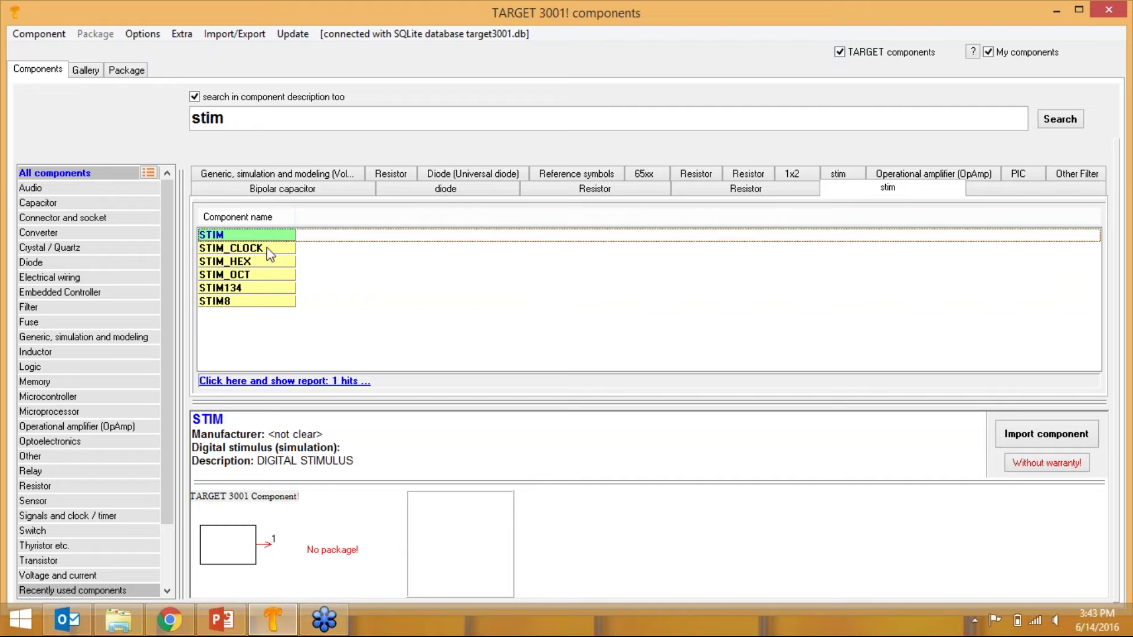
click(1097, 16)
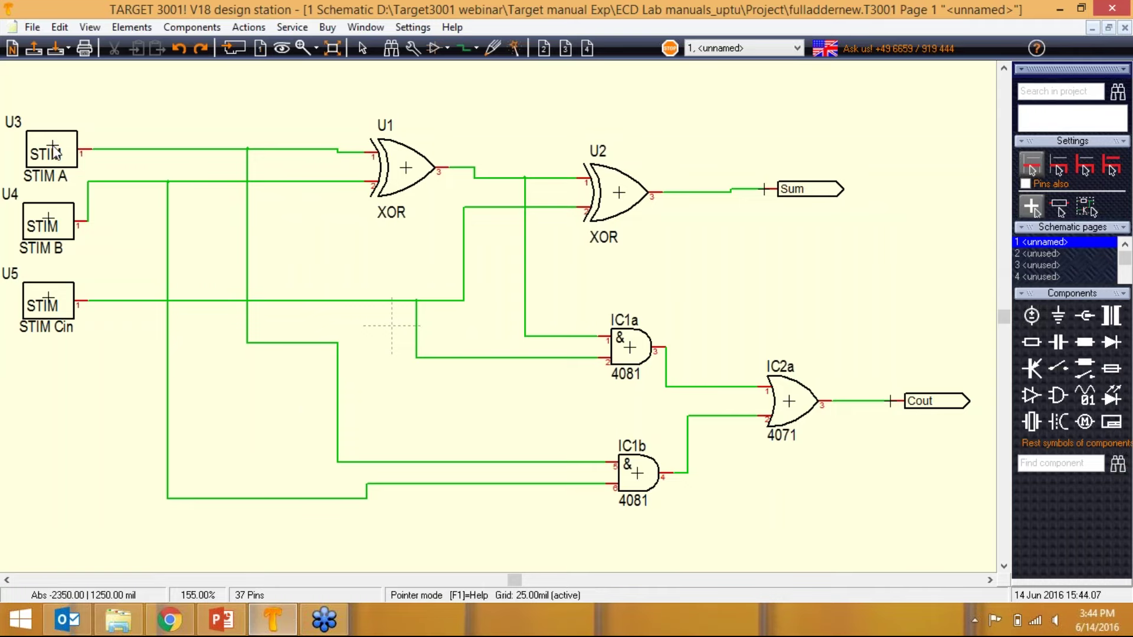
Open the simulation model of STIM A (U3) in the stimulus editor and compare its pulse definition as text with the waveform.
double_click(56, 152)
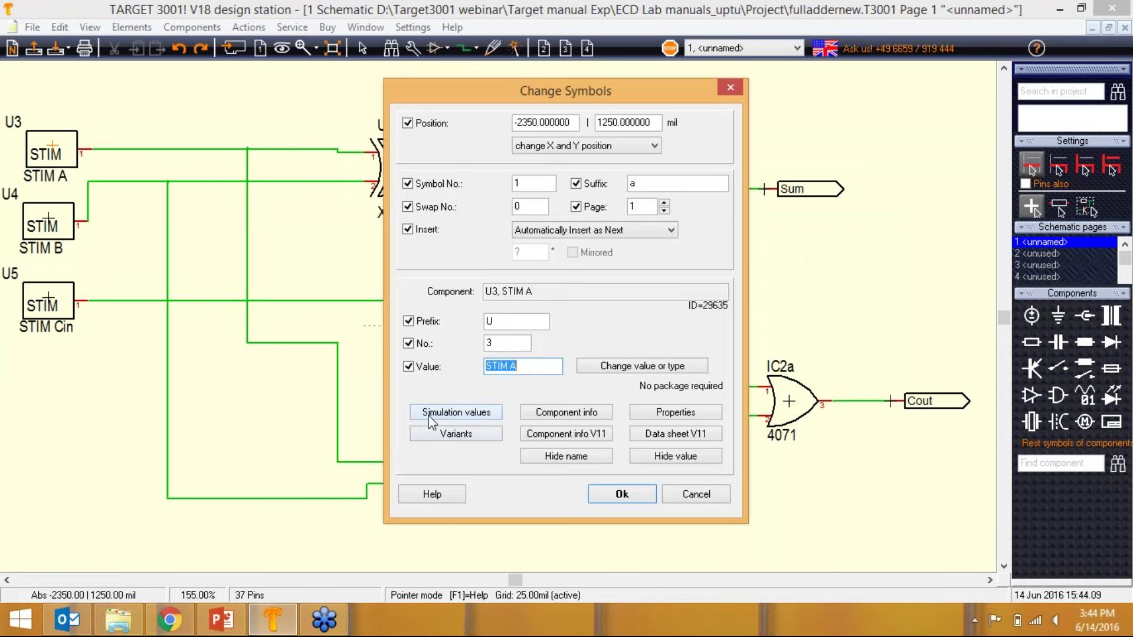
click(429, 415)
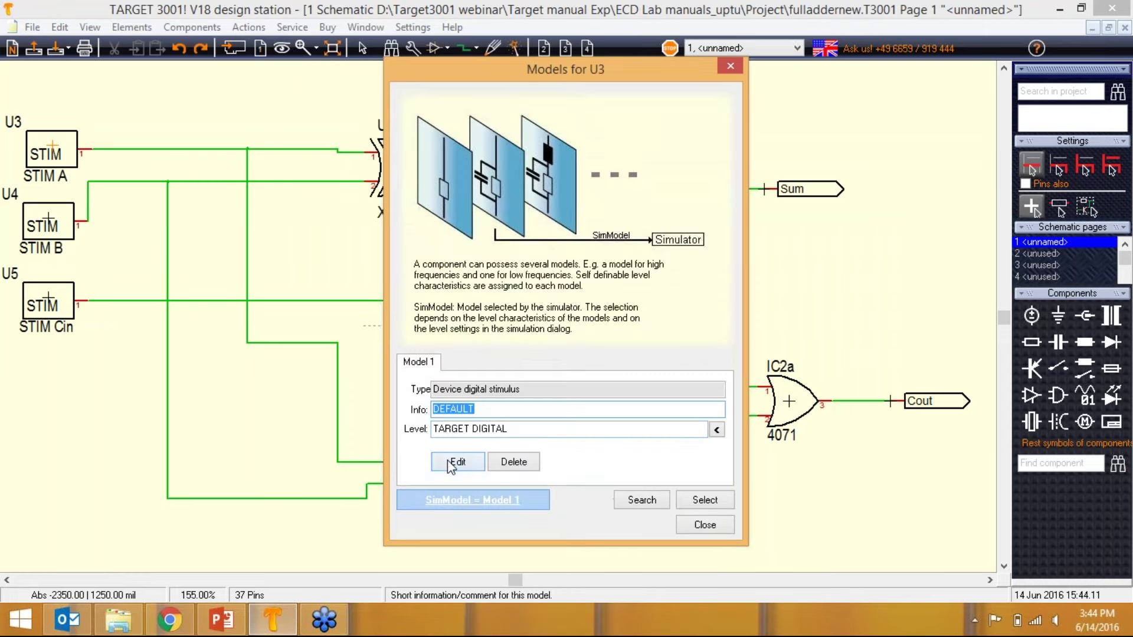
click(453, 462)
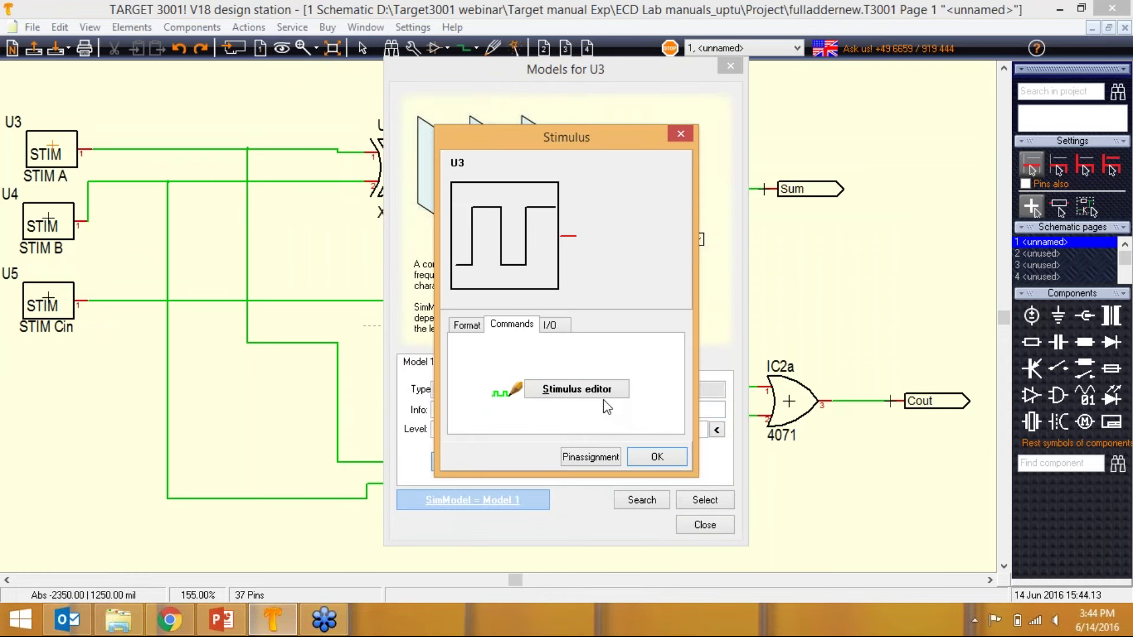
click(596, 391)
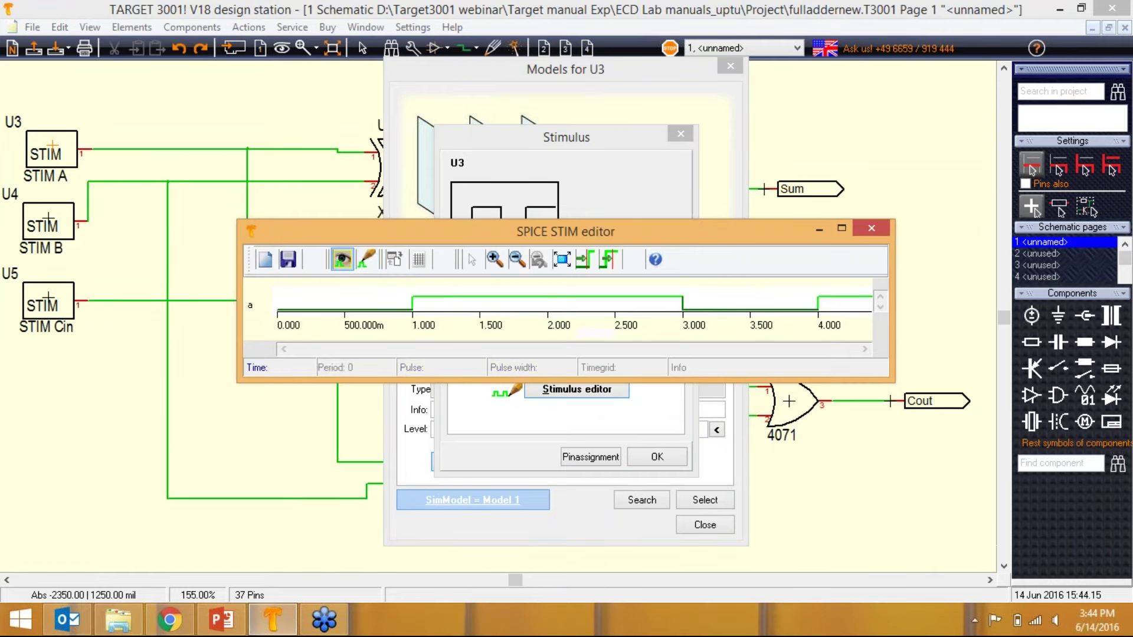
click(363, 258)
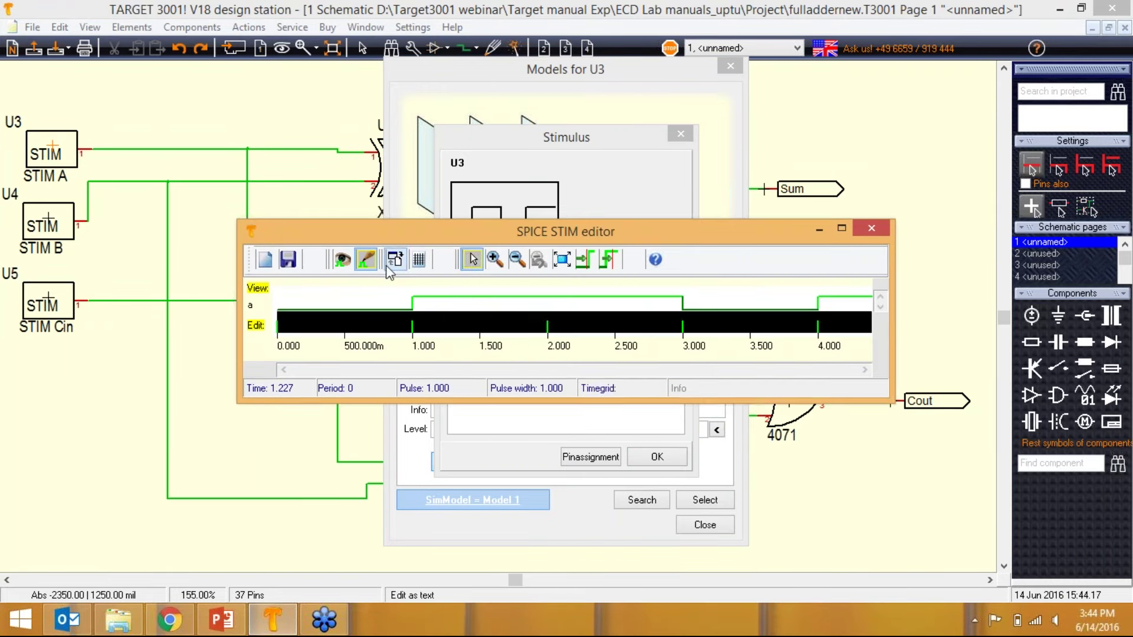
click(394, 259)
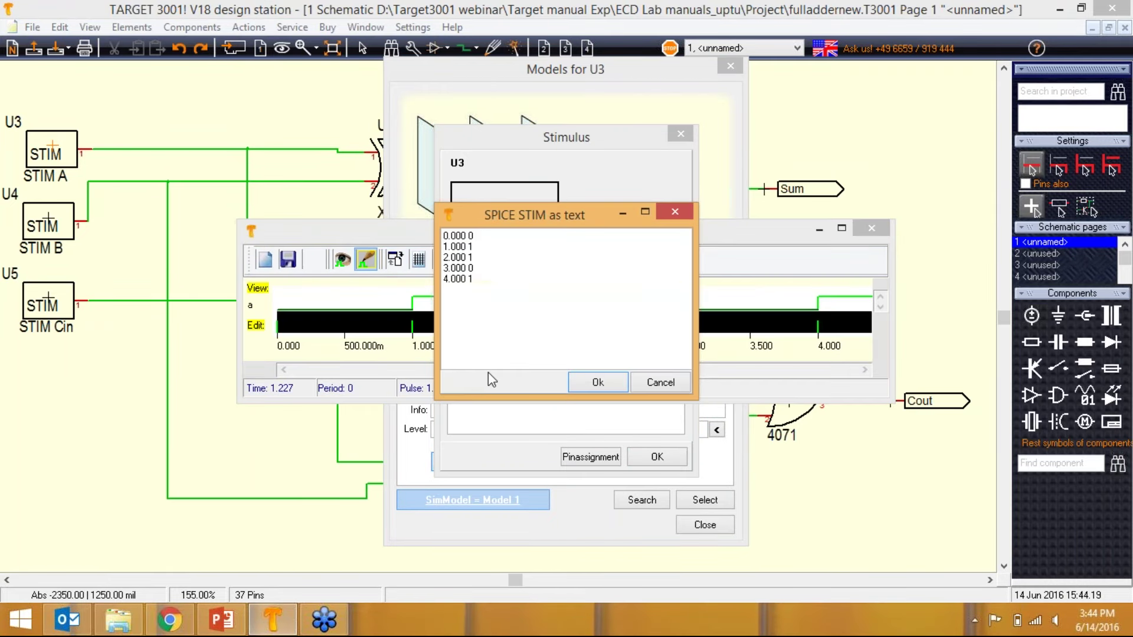
drag(534, 221, 581, 302)
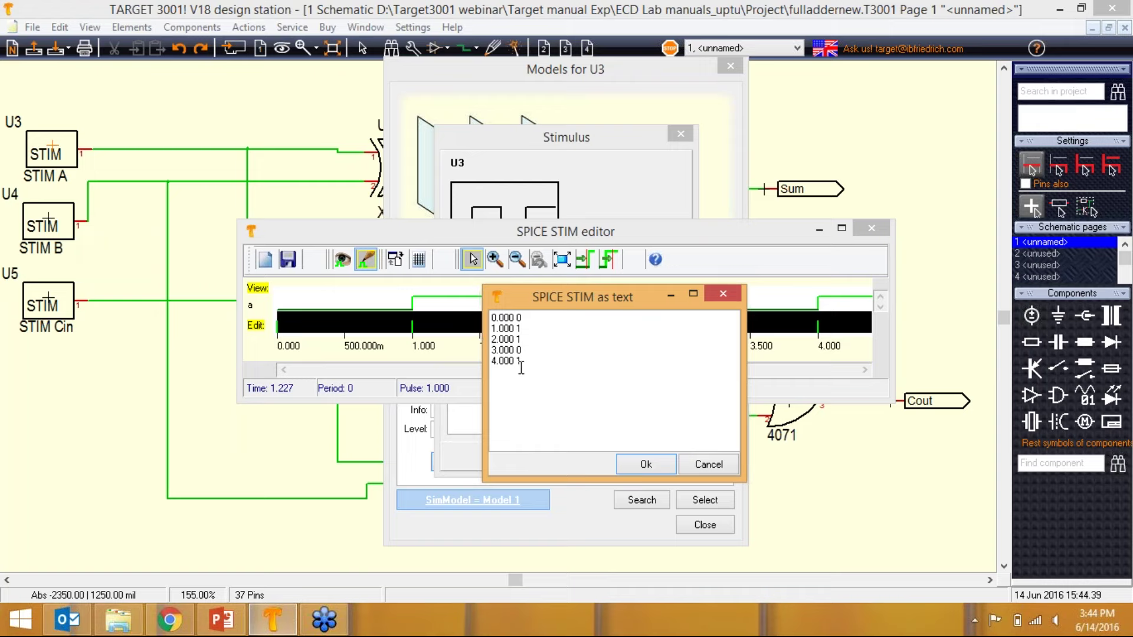
drag(551, 297, 485, 373)
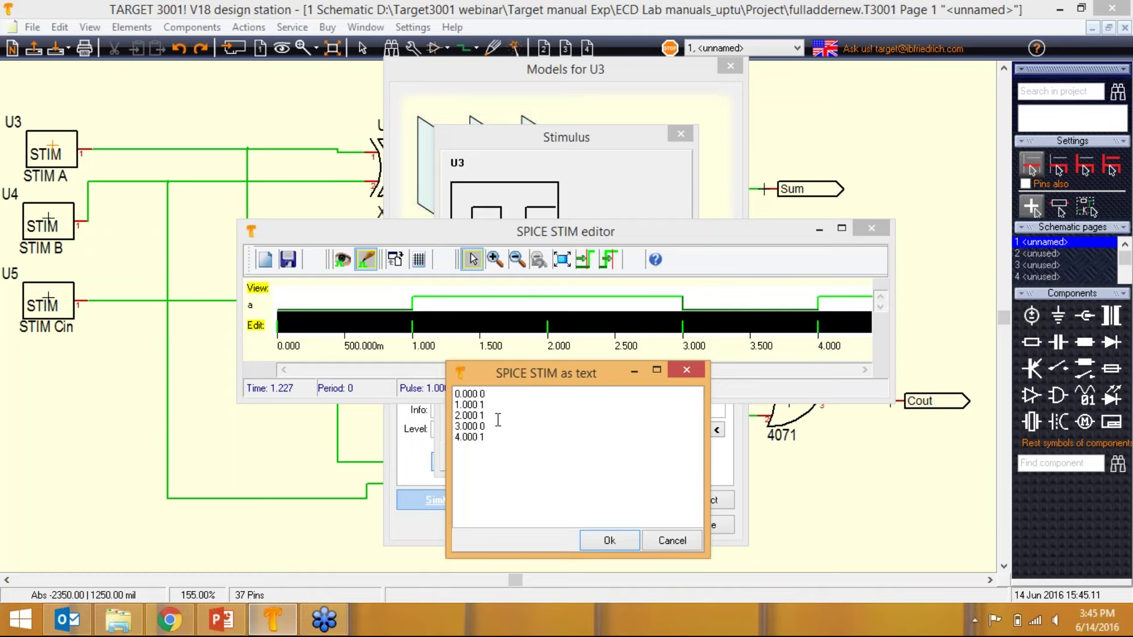
Accept the stimulus text of STIM A, view its waveform, and close its model and symbol dialogs.
click(609, 541)
click(342, 260)
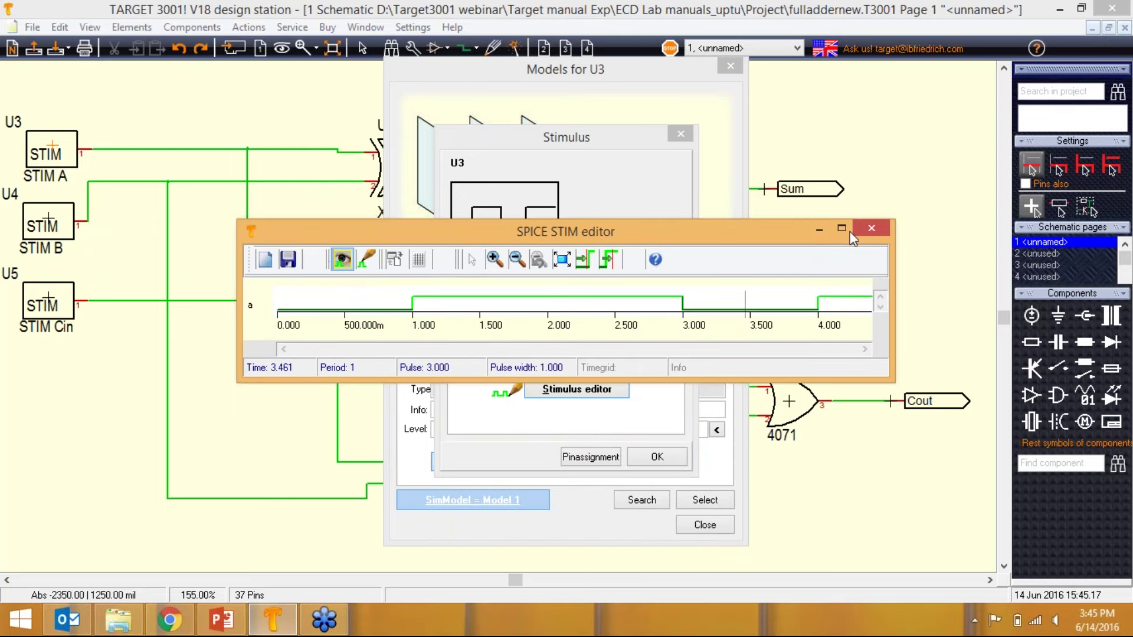
click(872, 229)
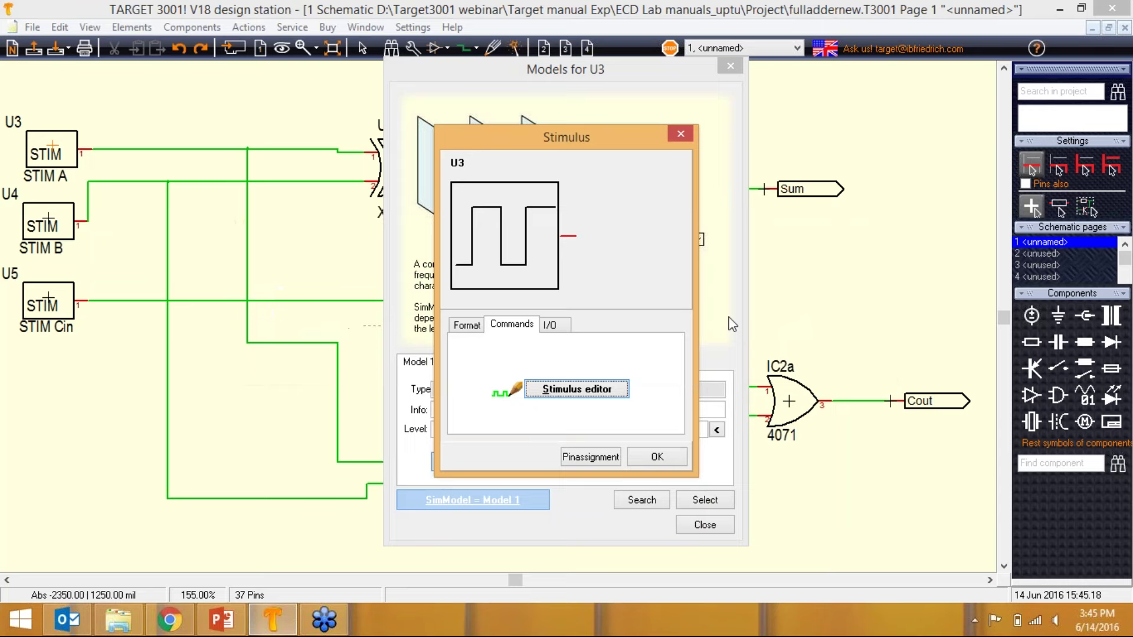
click(653, 458)
click(700, 522)
click(617, 499)
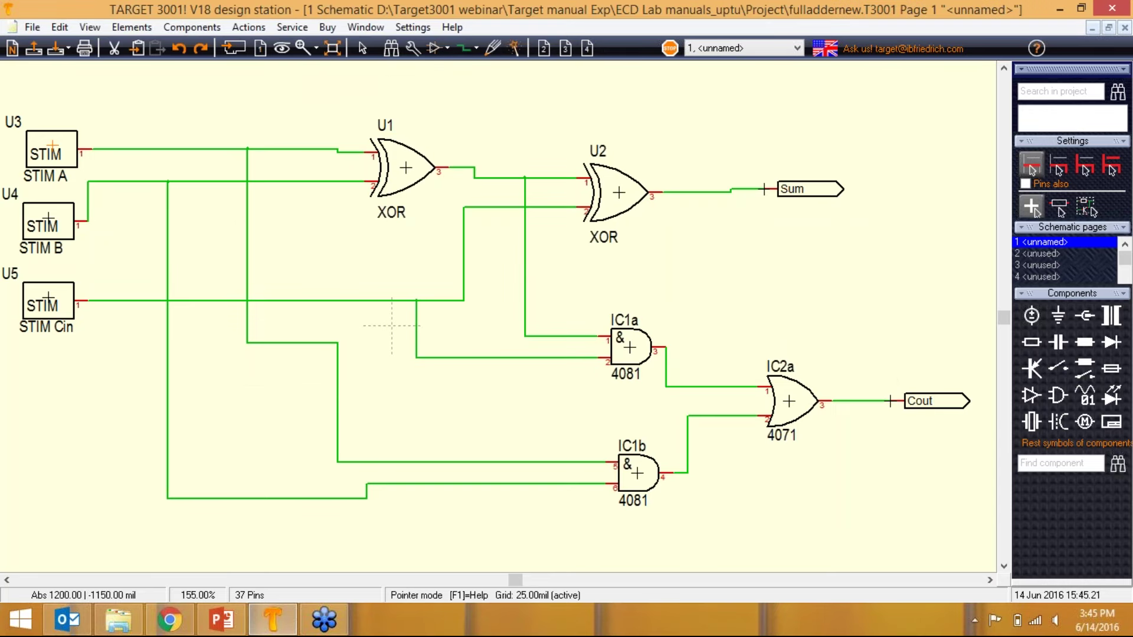
Open the simulation model of STIM B (U4) in the stimulus editor and show its pulse definition as text.
double_click(52, 223)
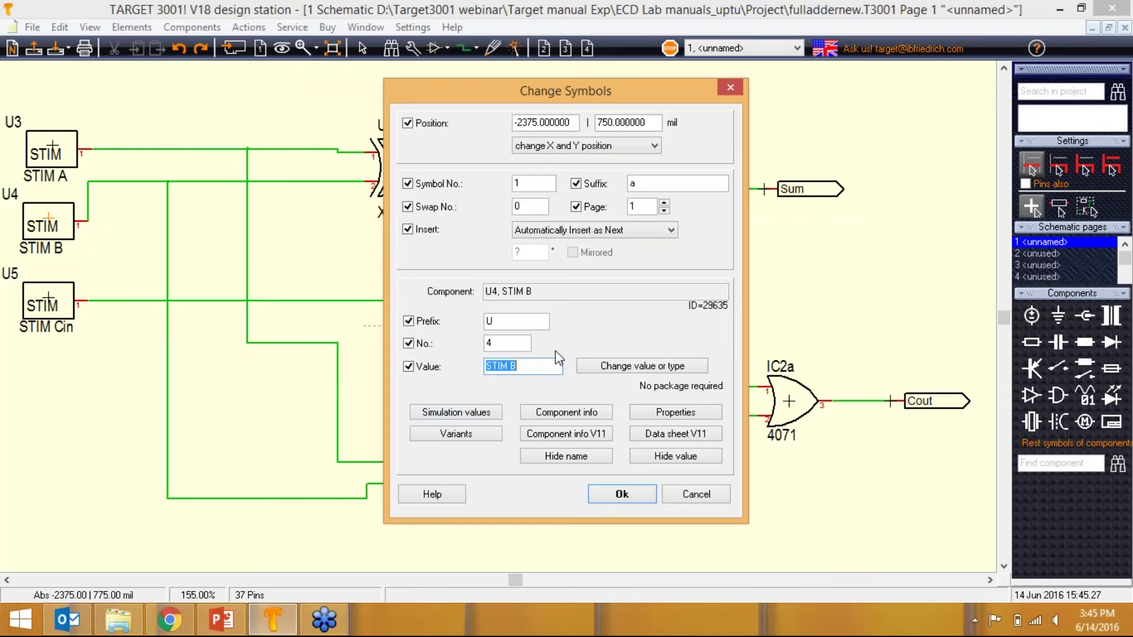
click(453, 413)
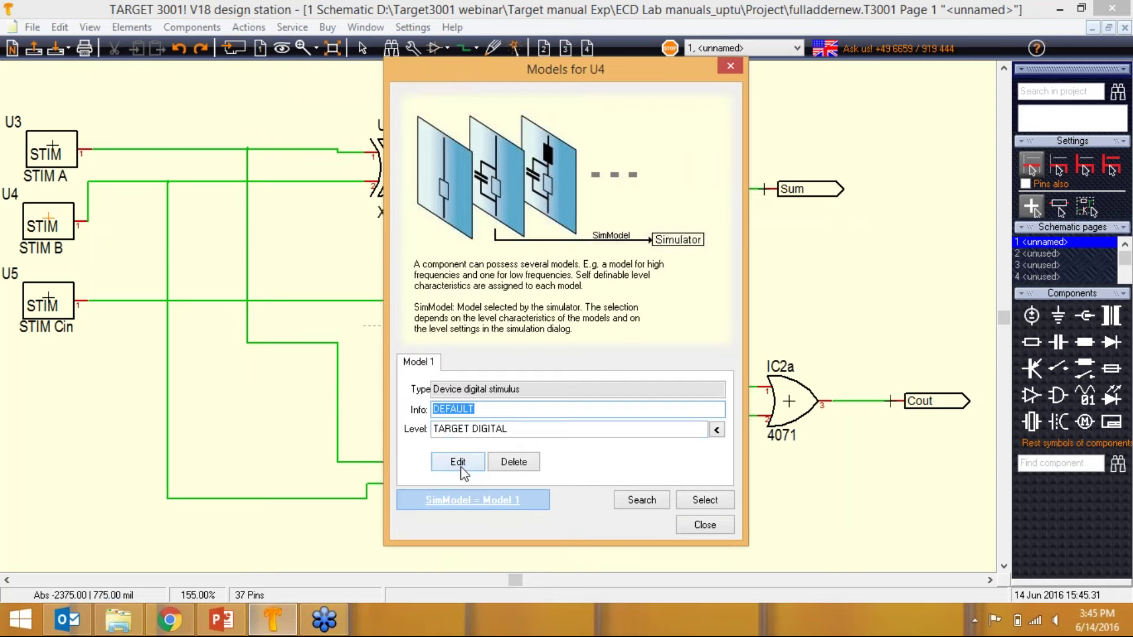
click(459, 463)
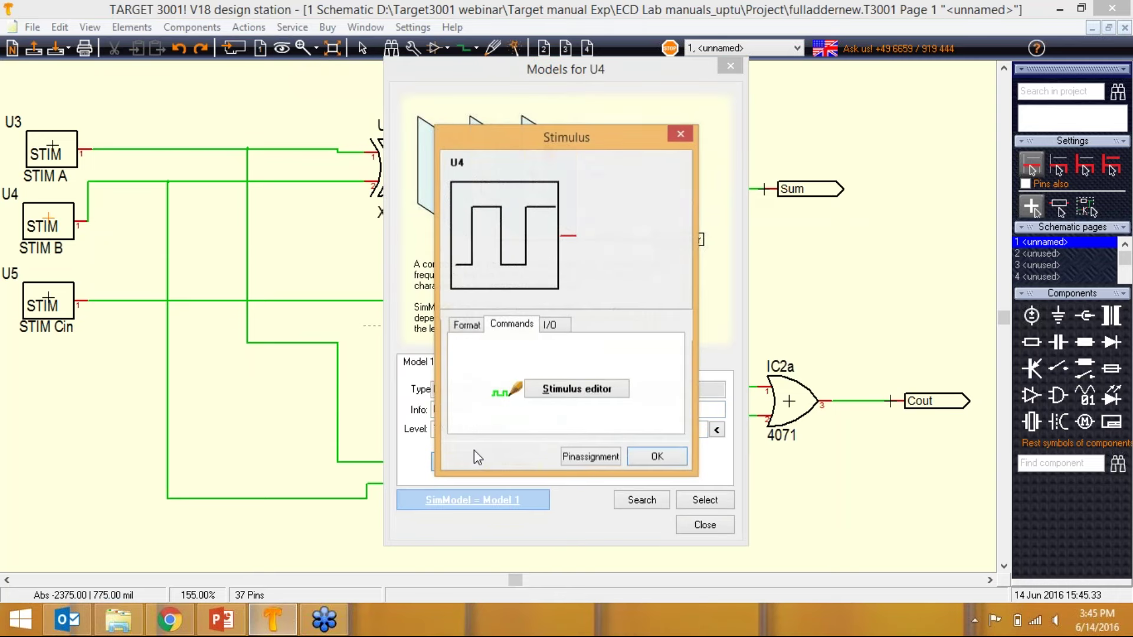
click(566, 390)
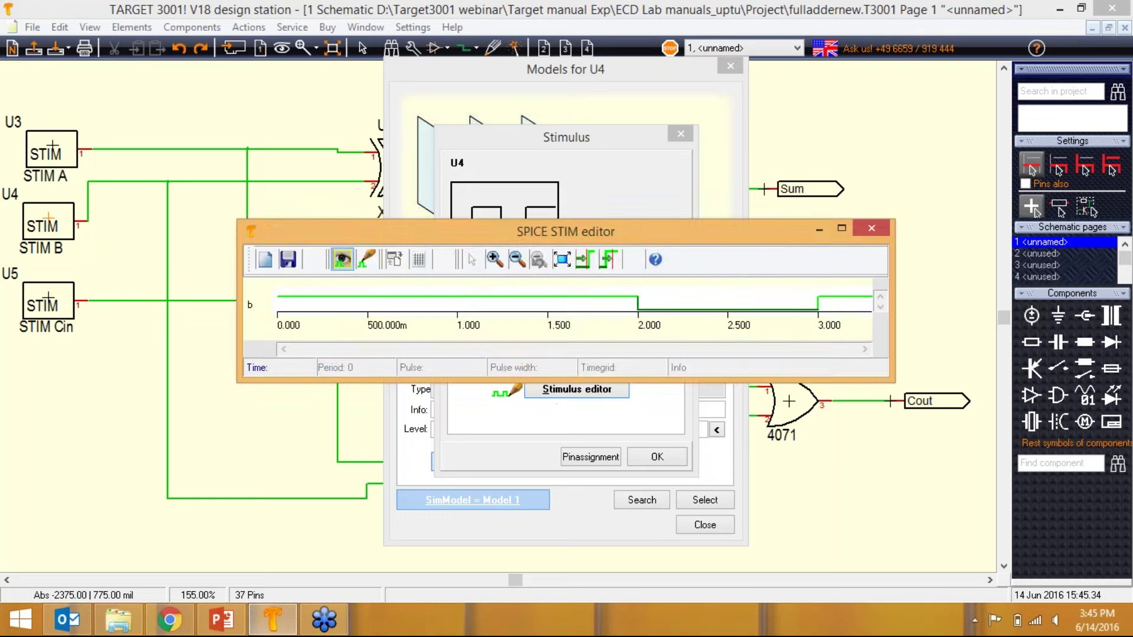
click(366, 260)
click(394, 260)
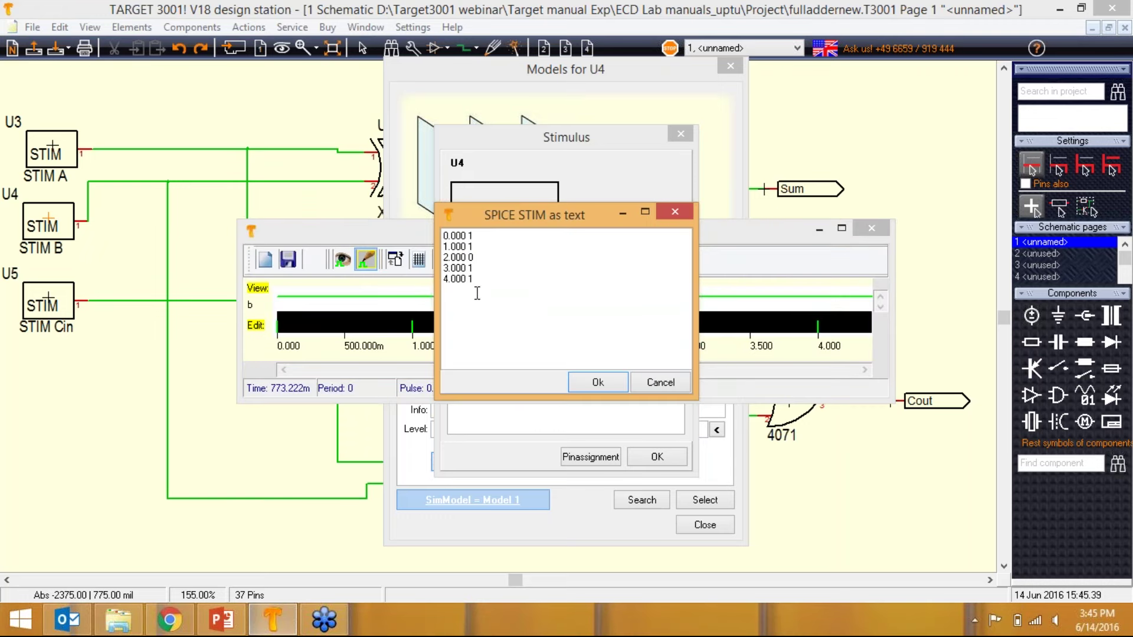
Accept the stimulus text of STIM B, view its waveform, and return to the schematic.
click(597, 383)
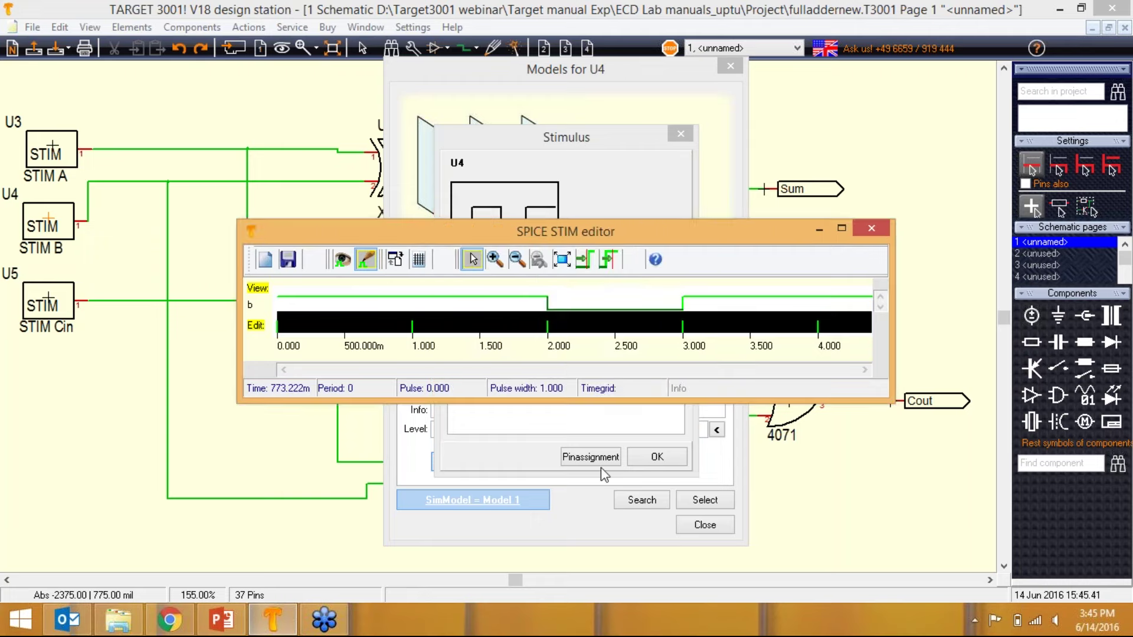
click(350, 261)
click(871, 228)
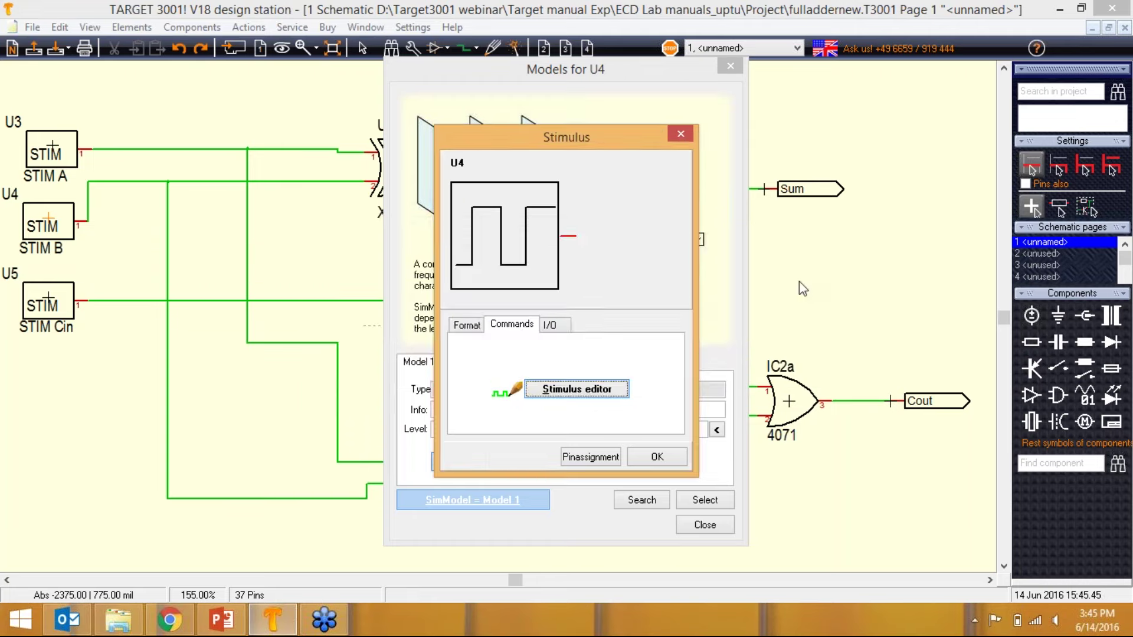
click(656, 457)
click(705, 525)
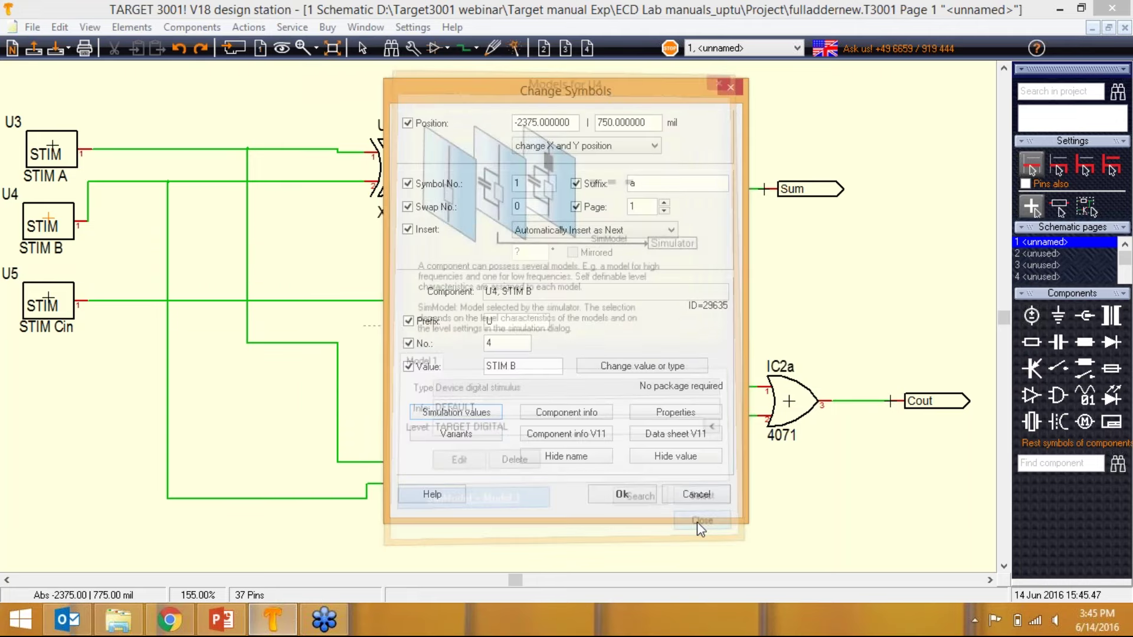
click(620, 495)
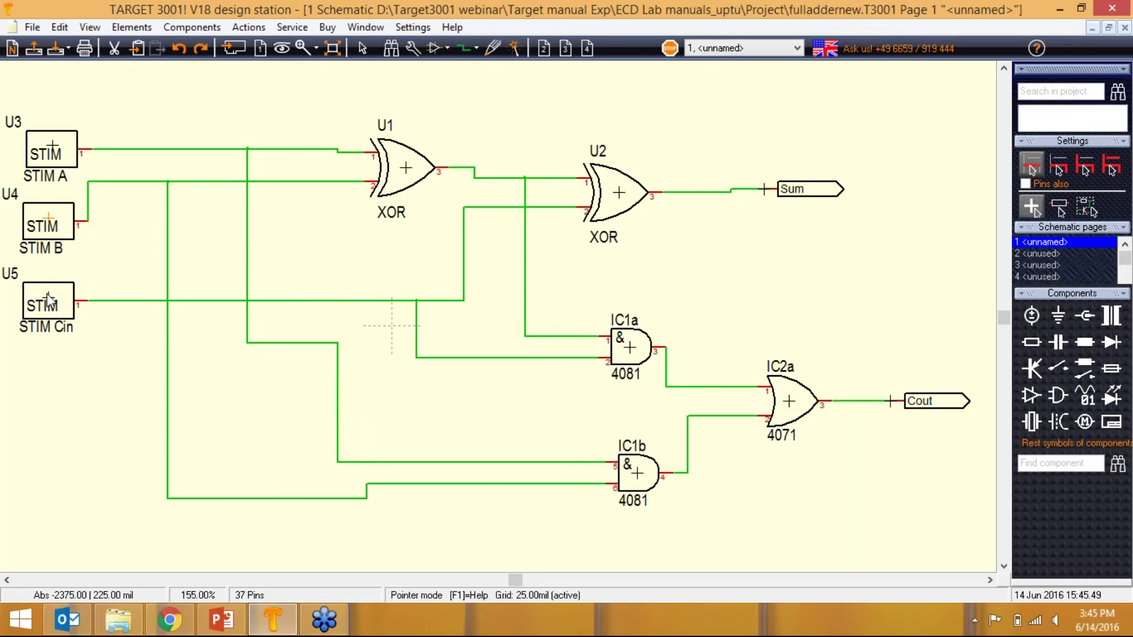
Open the simulation model of STIM Cin (U5) in the stimulus editor and show its pulse definition as text.
double_click(49, 301)
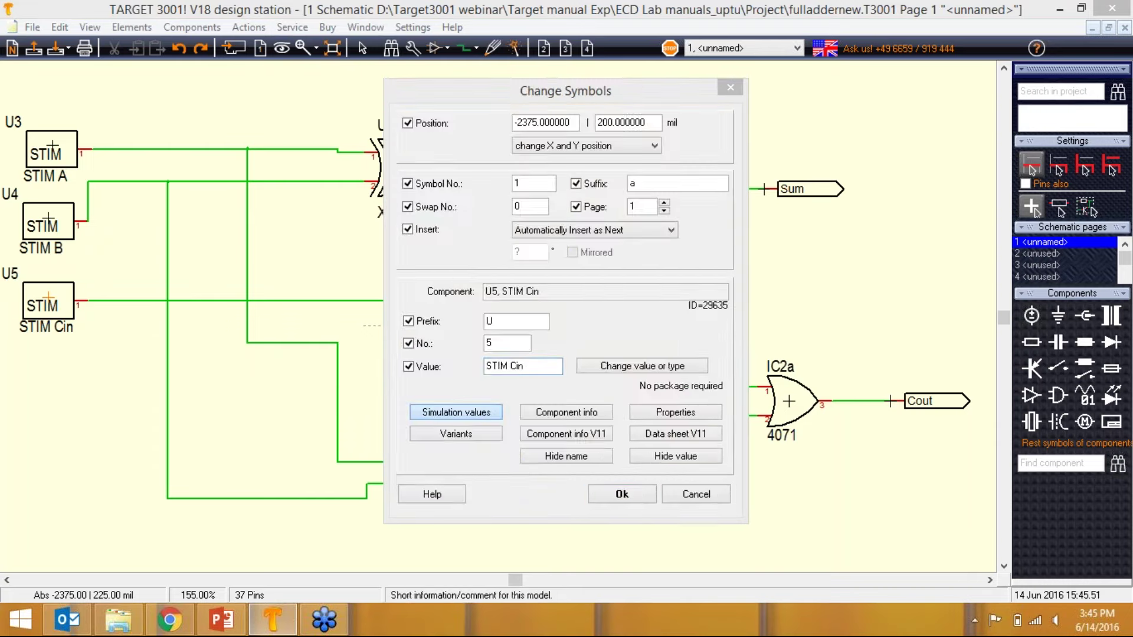
click(491, 413)
click(460, 458)
click(577, 389)
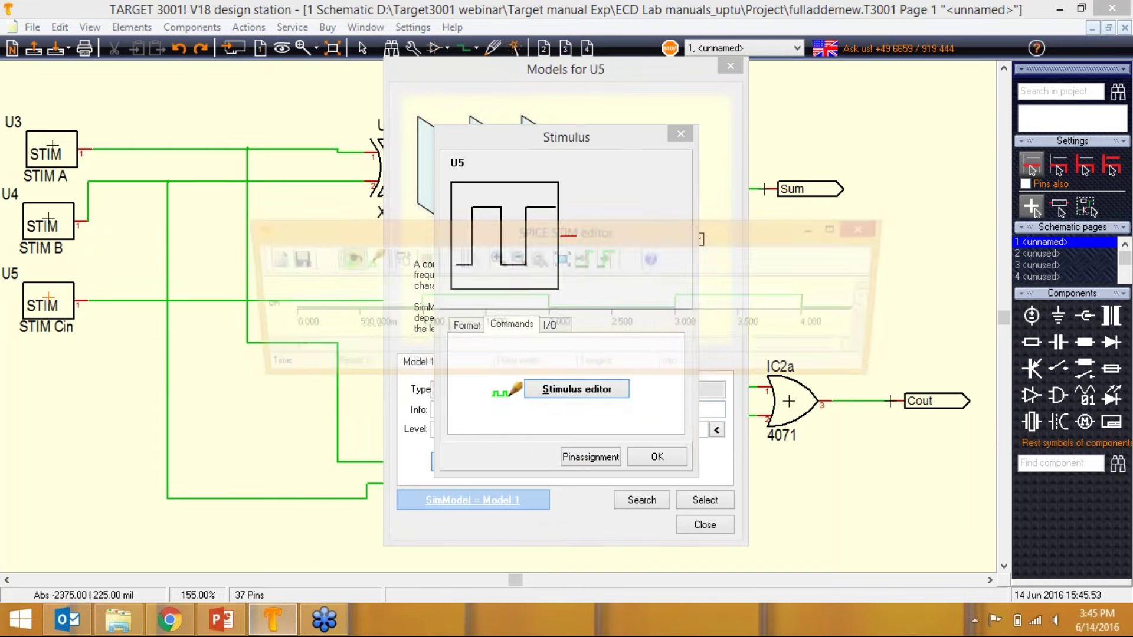
click(366, 259)
click(394, 259)
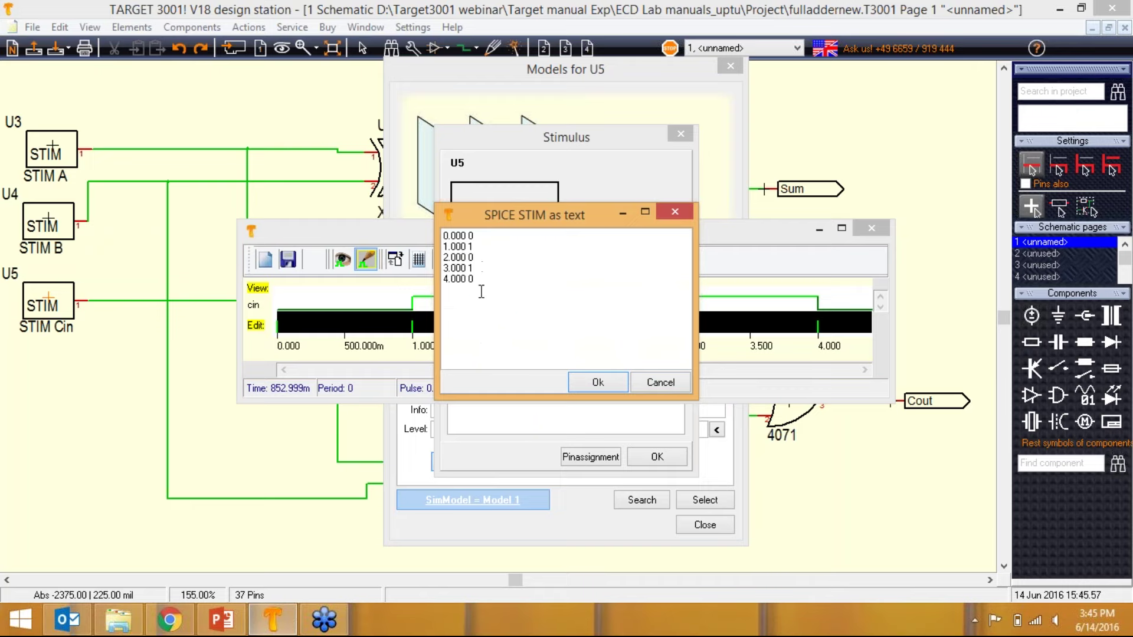
Accept the stimulus text of STIM Cin, view its waveform, and return to the schematic.
click(598, 382)
click(338, 263)
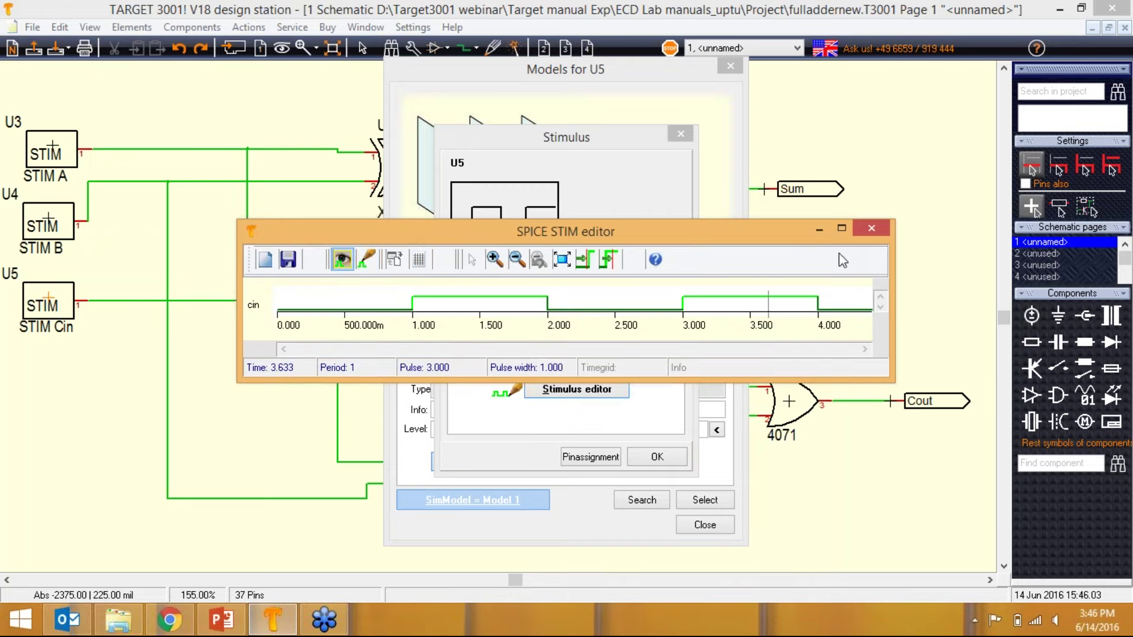
click(873, 228)
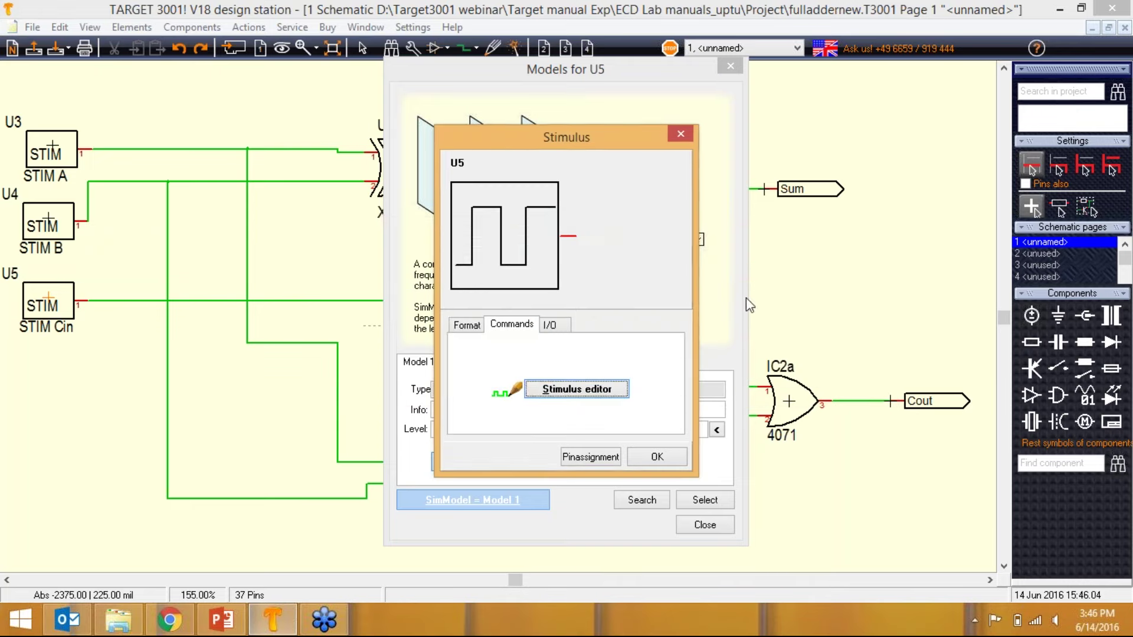
click(664, 455)
click(699, 531)
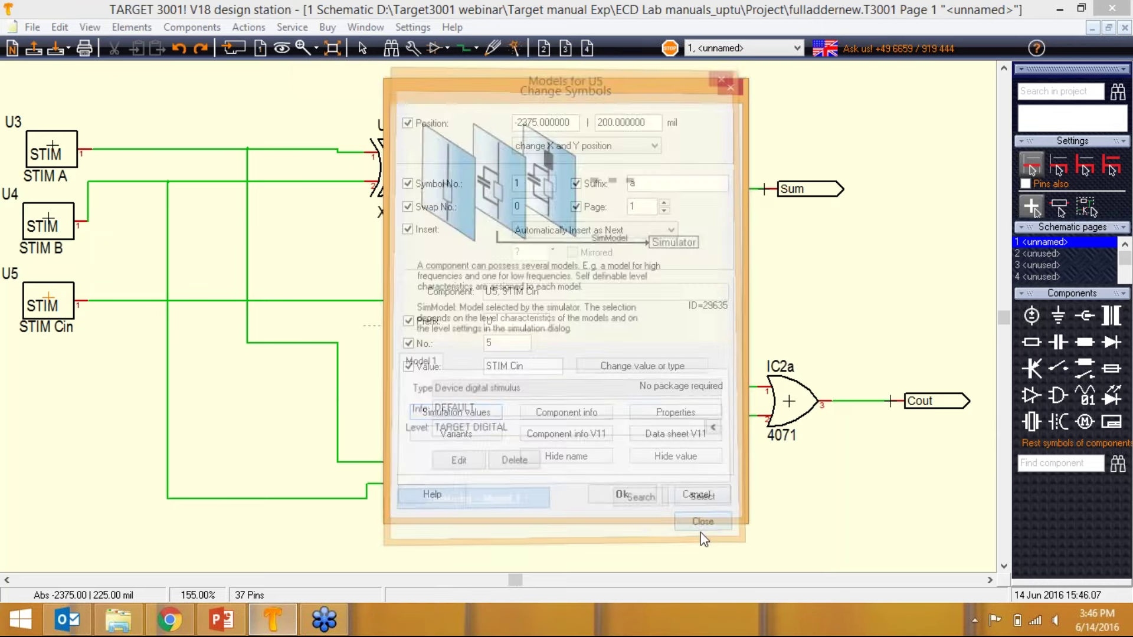
click(635, 496)
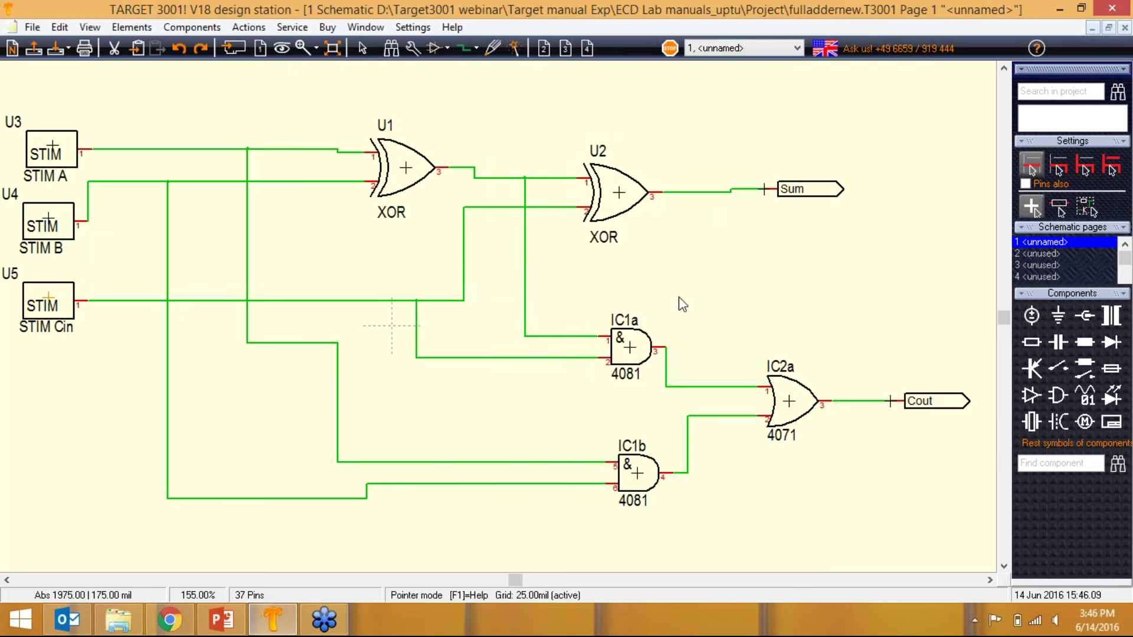